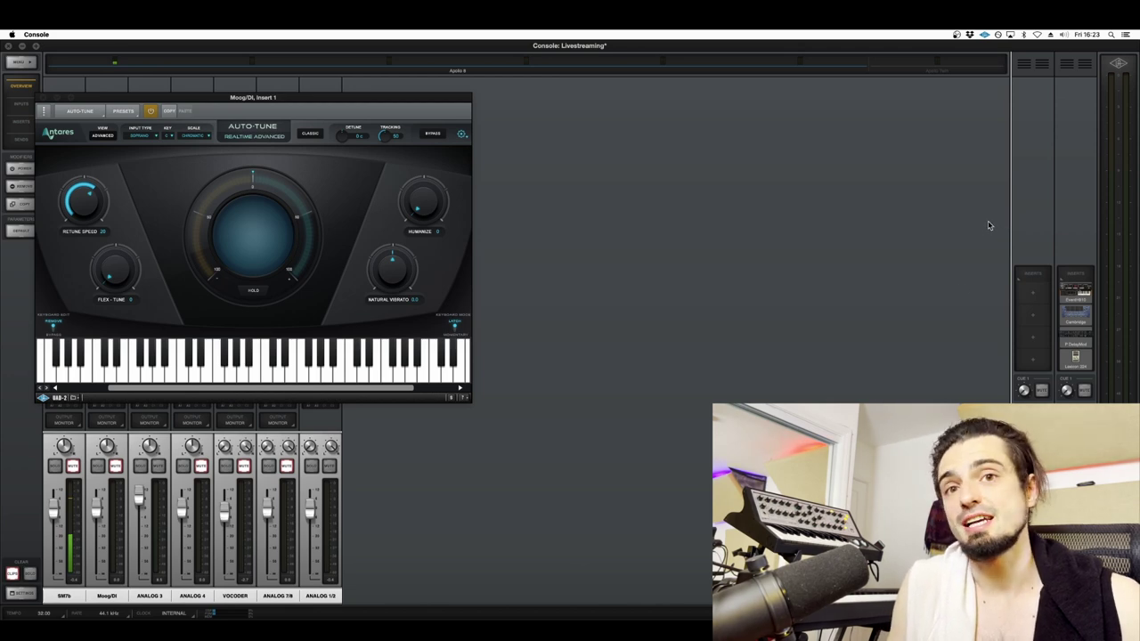
- Launch Audio MIDI Setup, show the MIDI Studio and open the IAC Driver's properties
{"action": "left_click", "coordinate": [1109, 34]}
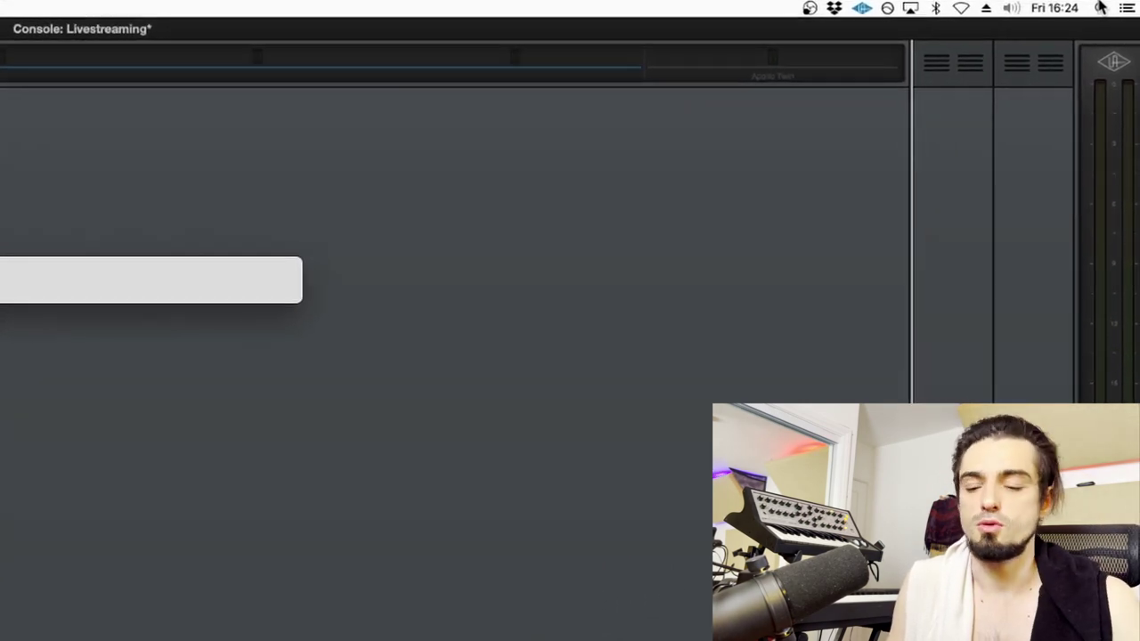
{"action": "type", "text": "audio midi setup"}
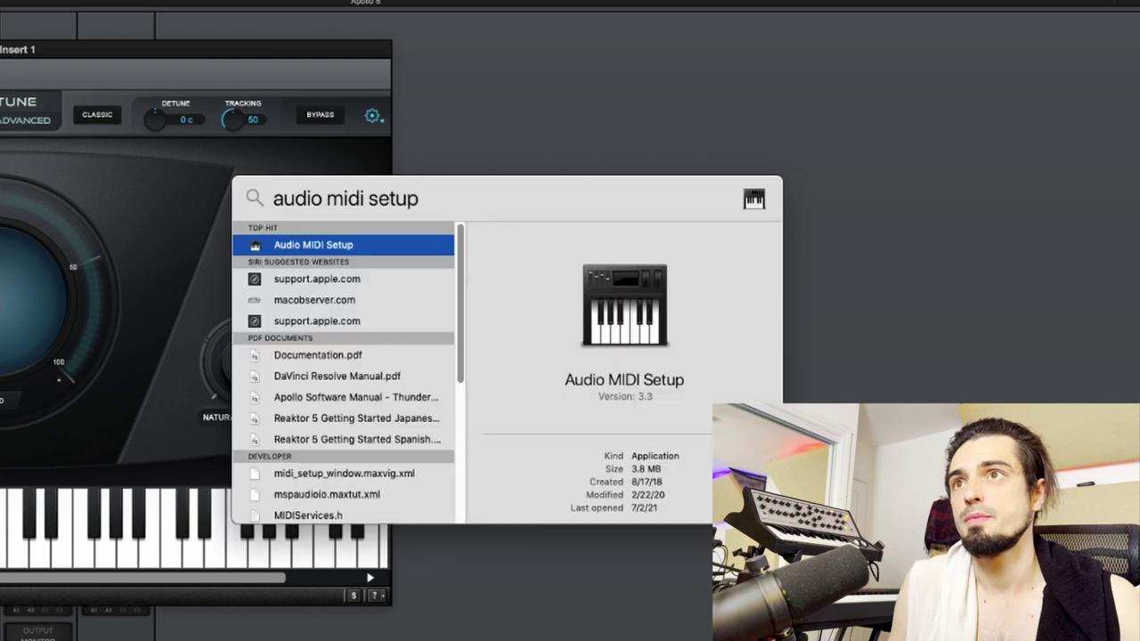
{"action": "key", "text": "Return"}
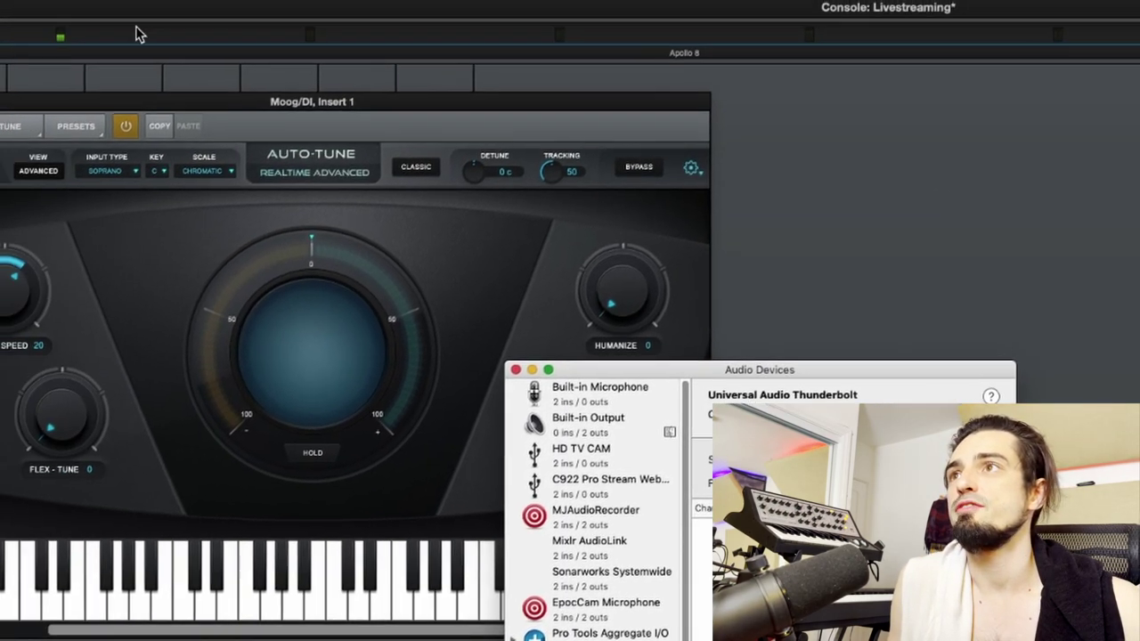
{"action": "left_click", "coordinate": [241, 9]}
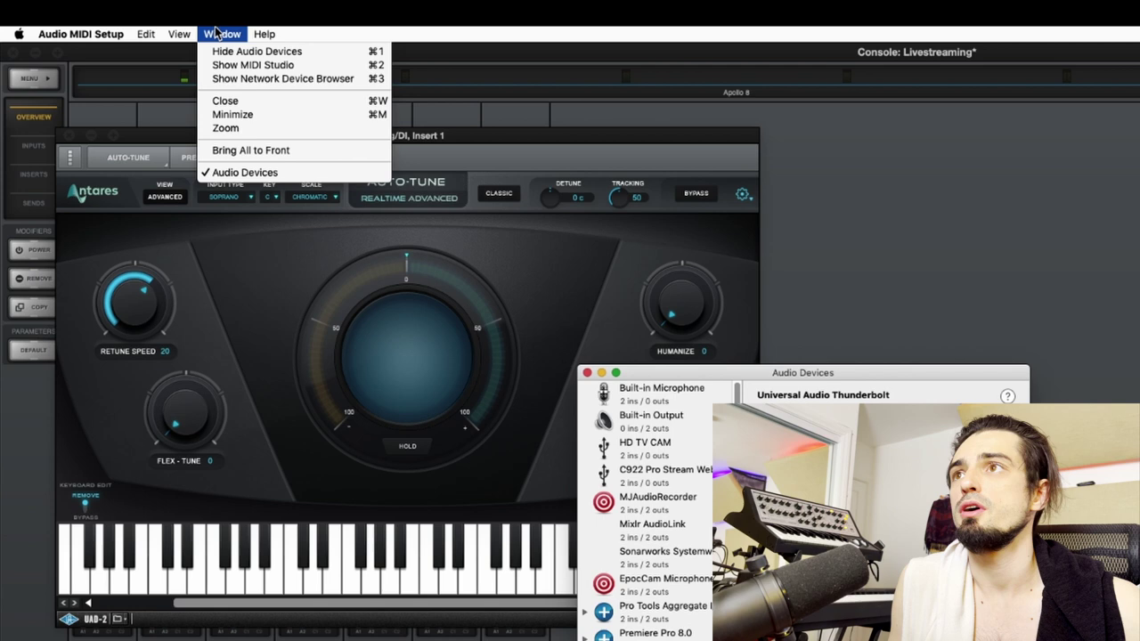
{"action": "left_click", "coordinate": [252, 67]}
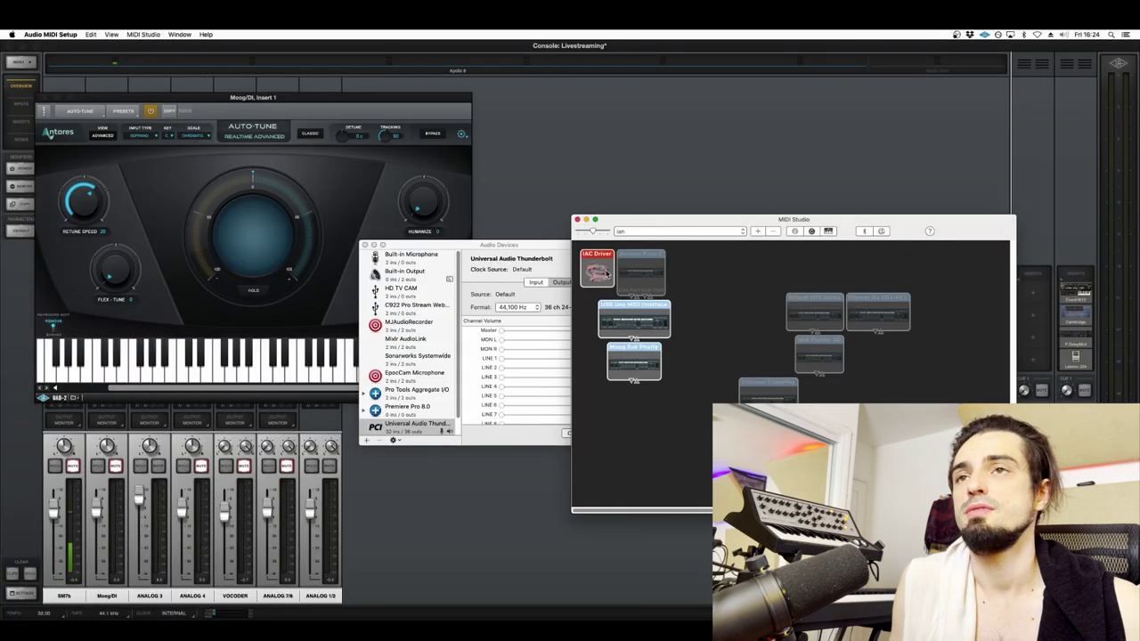
{"action": "left_click", "coordinate": [601, 269]}
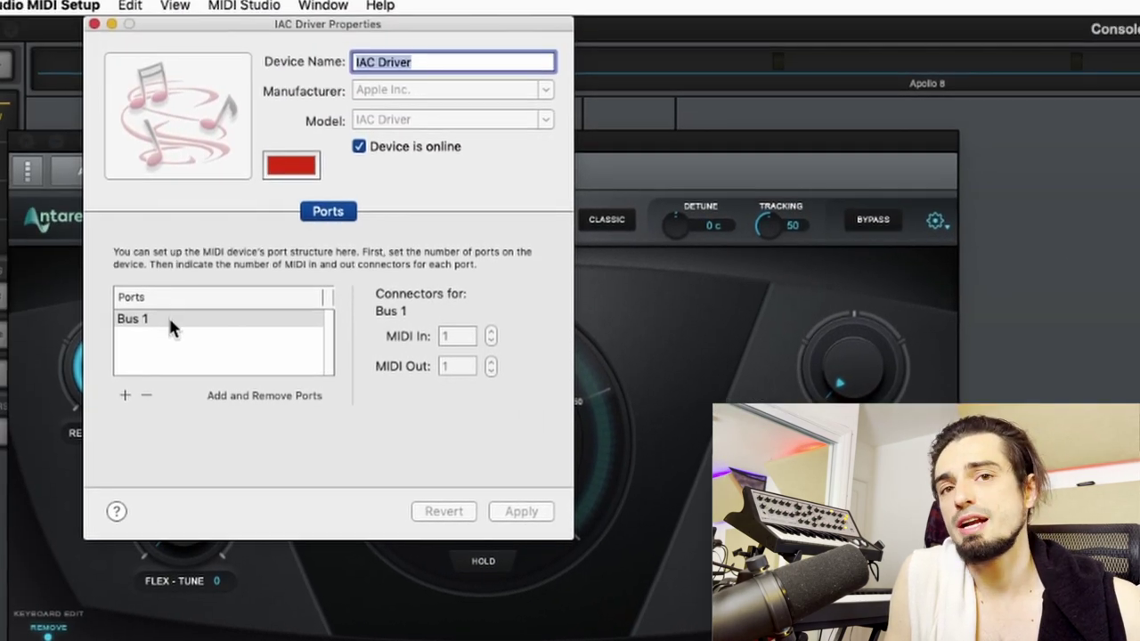
- Add an IAC Driver port named "UAD Console MIDI", apply the change and quit Audio MIDI Setup
{"action": "left_click", "coordinate": [126, 393]}
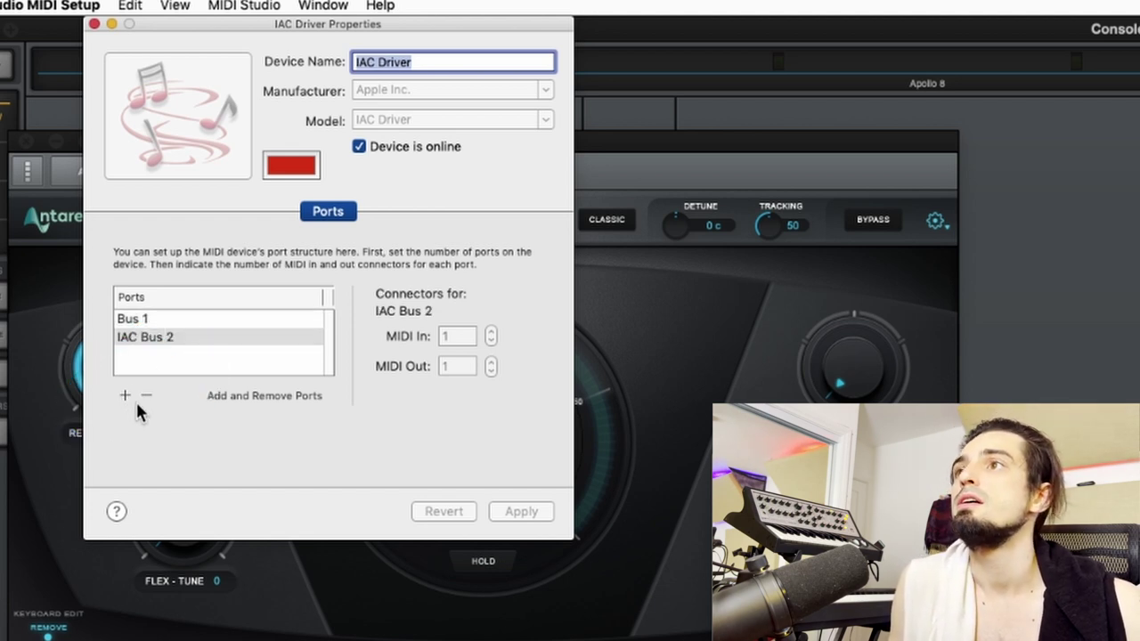
{"action": "double_click", "coordinate": [153, 338]}
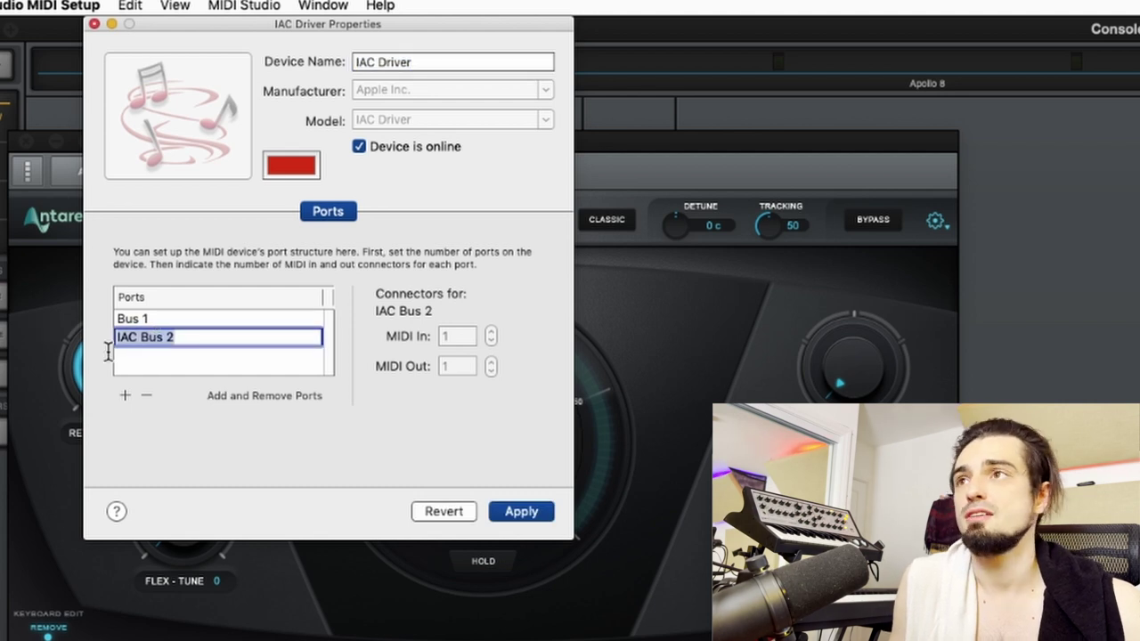
{"action": "type", "text": "UAD Con"}
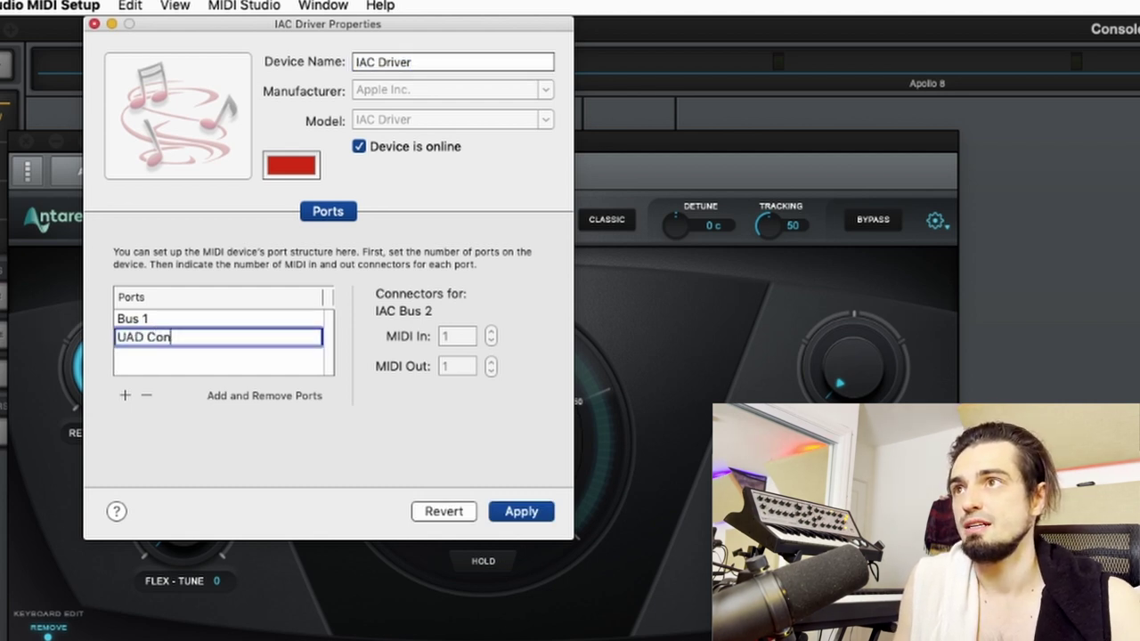
{"action": "type", "text": "sole "}
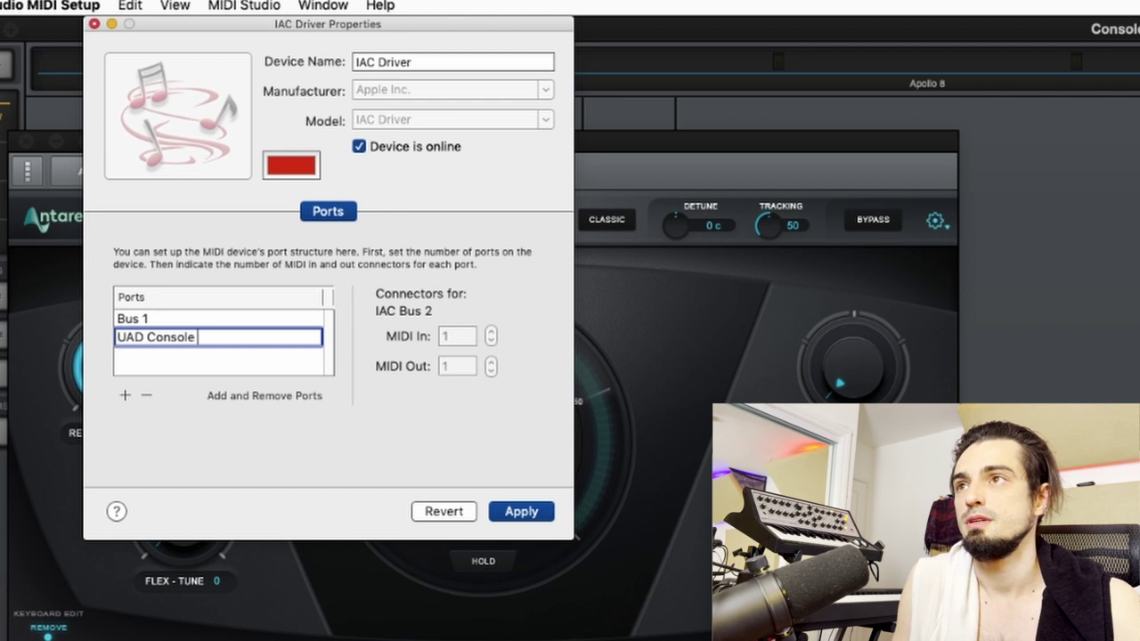
{"action": "type", "text": "MIDI"}
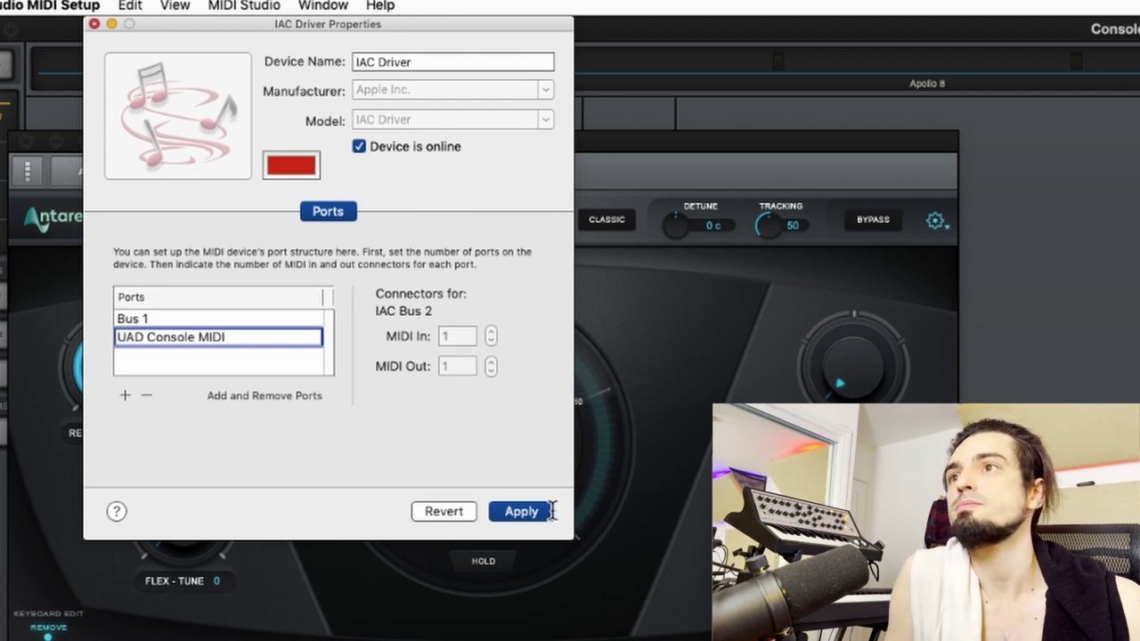
{"action": "left_click", "coordinate": [522, 511]}
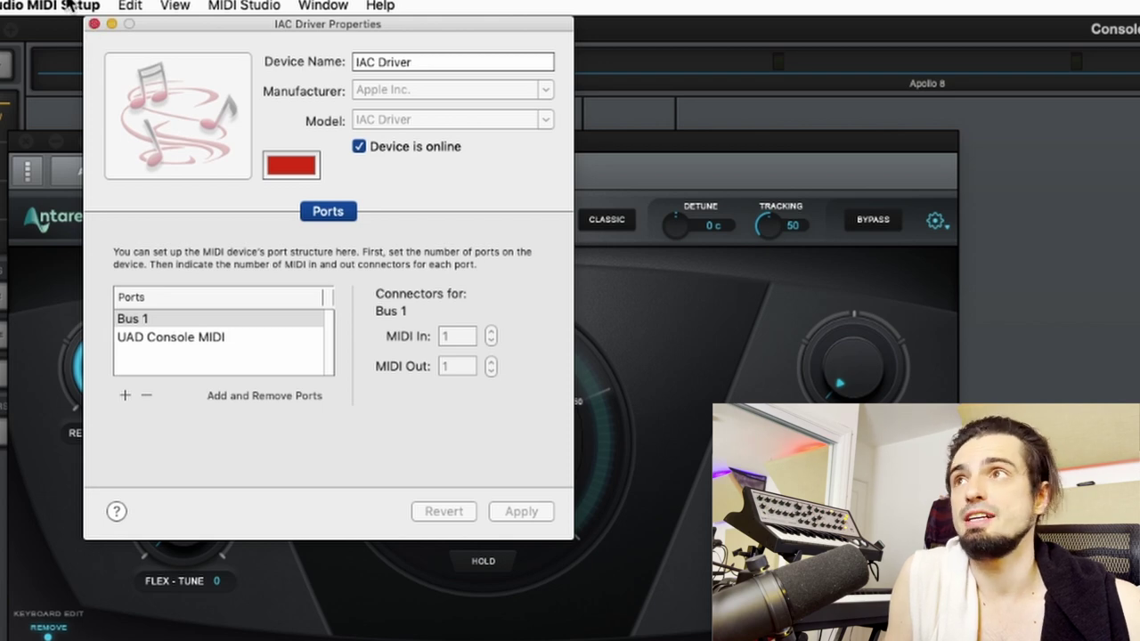
{"action": "left_click", "coordinate": [67, 7]}
{"action": "left_click", "coordinate": [89, 184]}
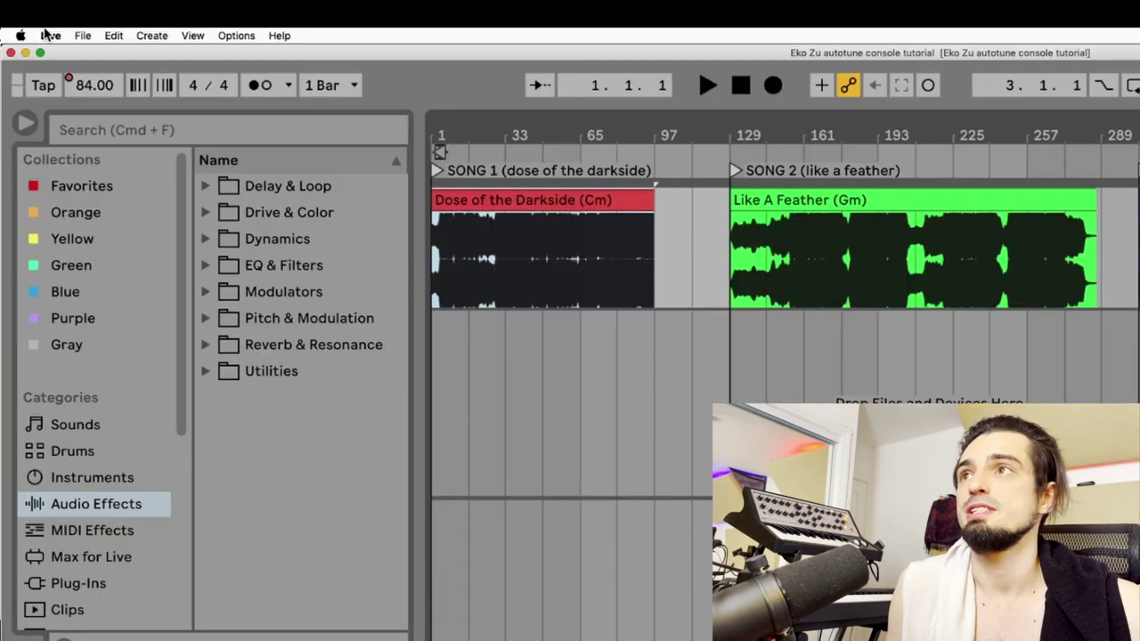
- In Ableton Live's MIDI preferences, enable Track and Remote for the IAC Driver (UAD Console MIDI) output, then close the preferences
{"action": "left_click", "coordinate": [49, 34]}
{"action": "left_click", "coordinate": [72, 76]}
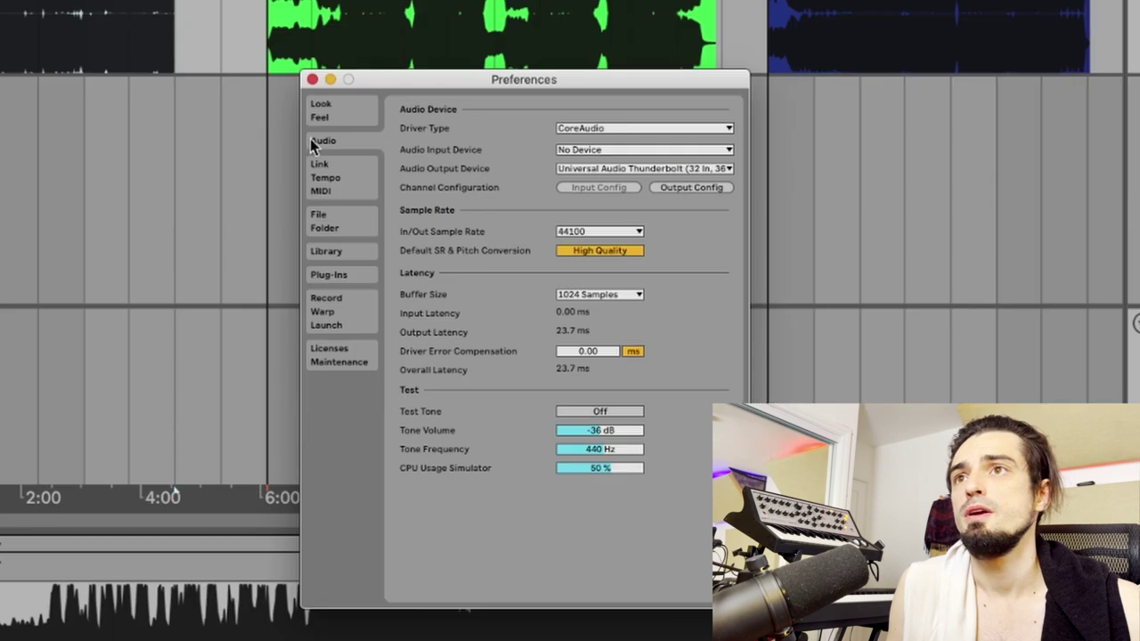
{"action": "left_click", "coordinate": [349, 177]}
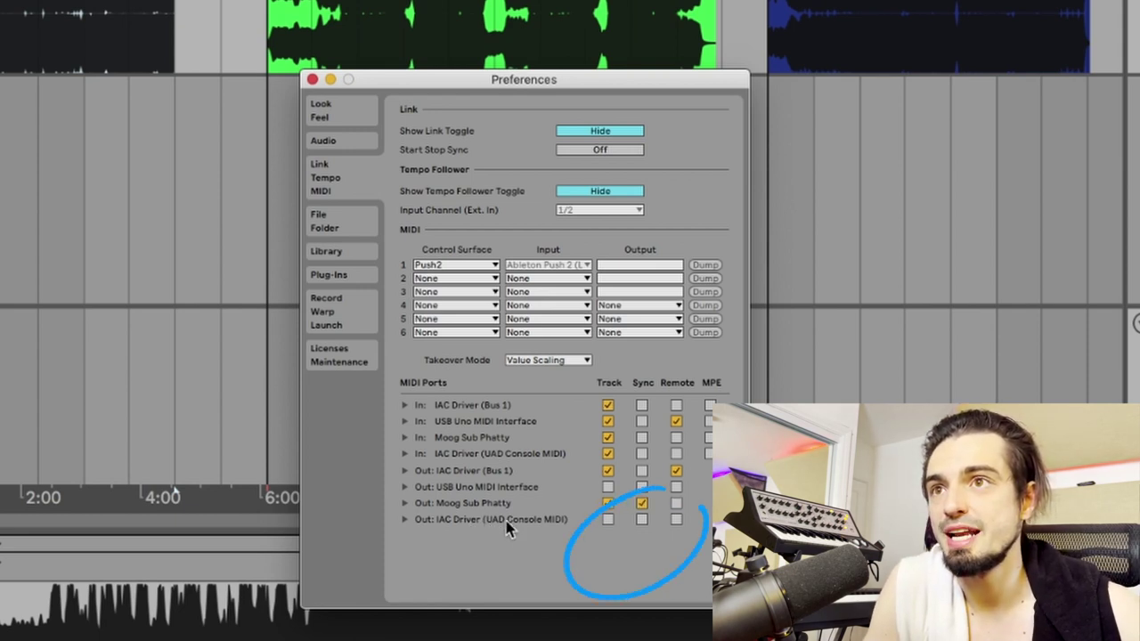
{"action": "left_click", "coordinate": [607, 520]}
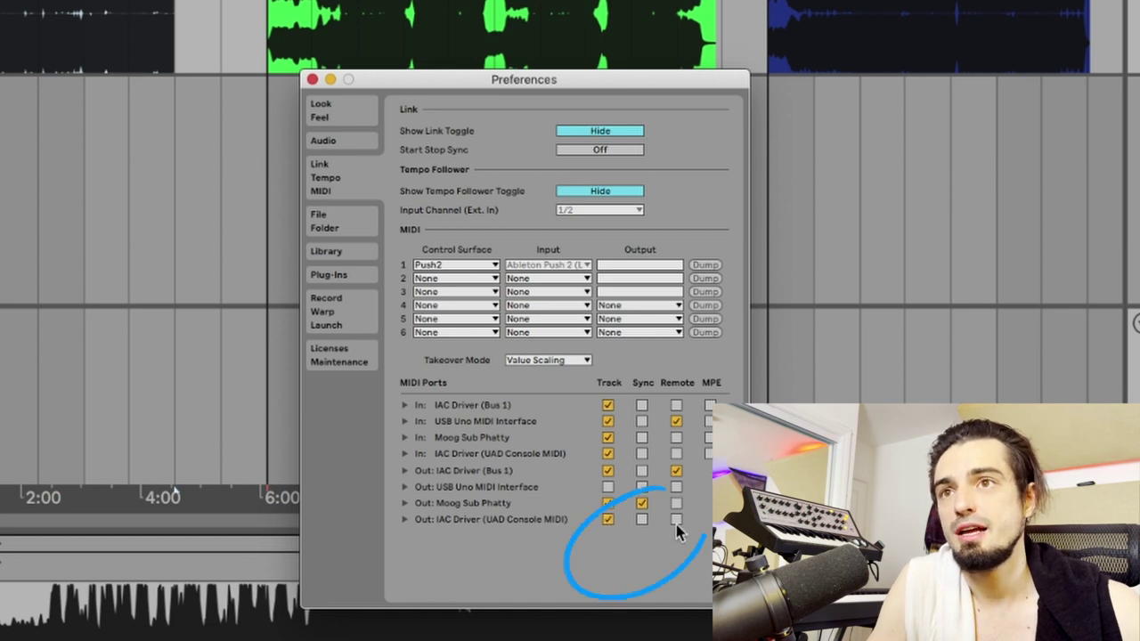
{"action": "left_click", "coordinate": [676, 522]}
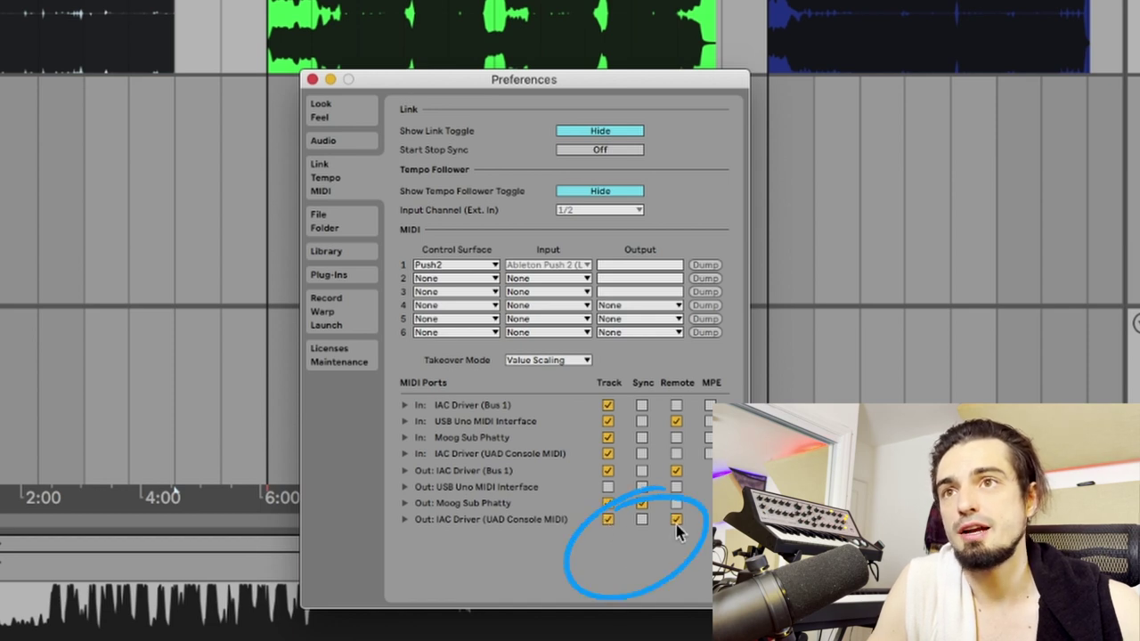
{"action": "left_click", "coordinate": [312, 81]}
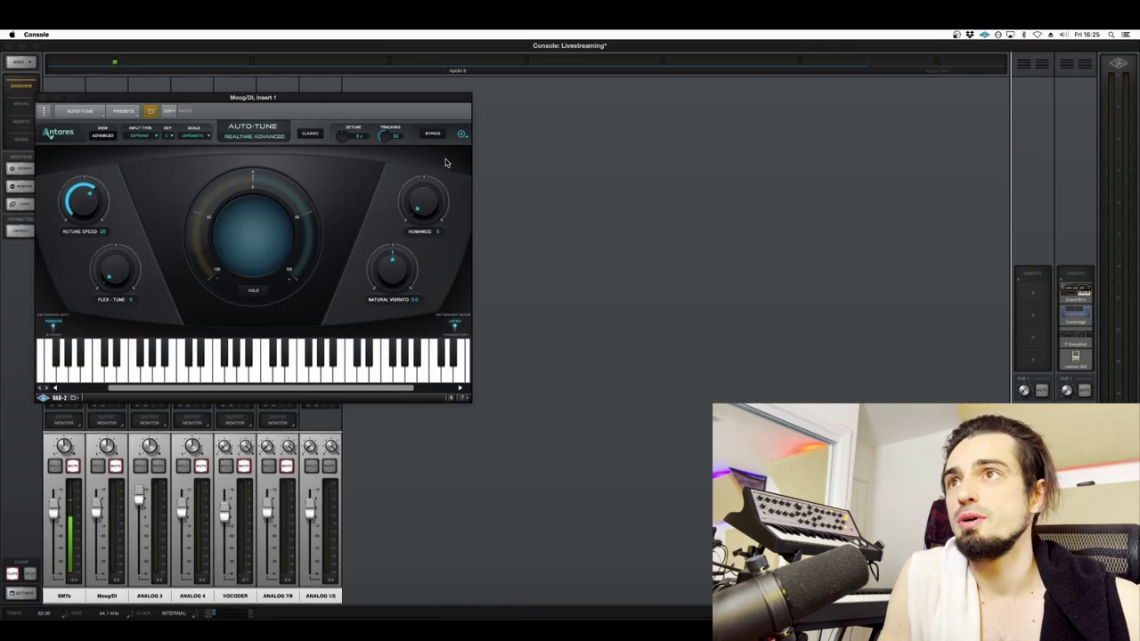
- In the UAD Console's MIDI settings, set the device to IAC Driver UAD Console MIDI and close the settings
{"action": "left_click", "coordinate": [22, 62]}
{"action": "left_click", "coordinate": [138, 62]}
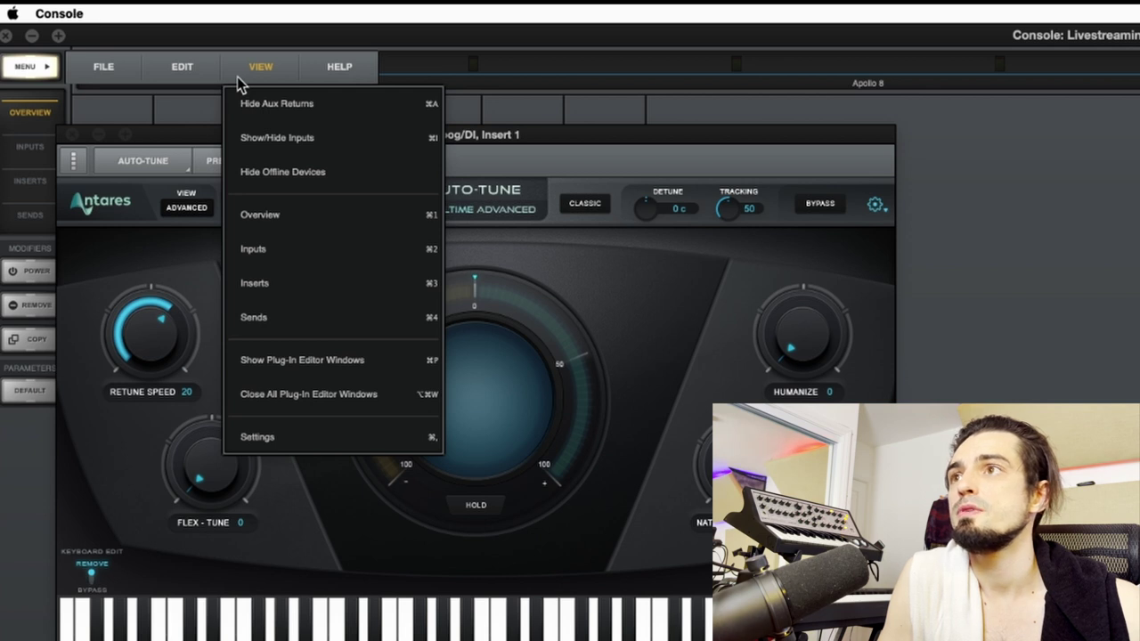
{"action": "left_click", "coordinate": [267, 437]}
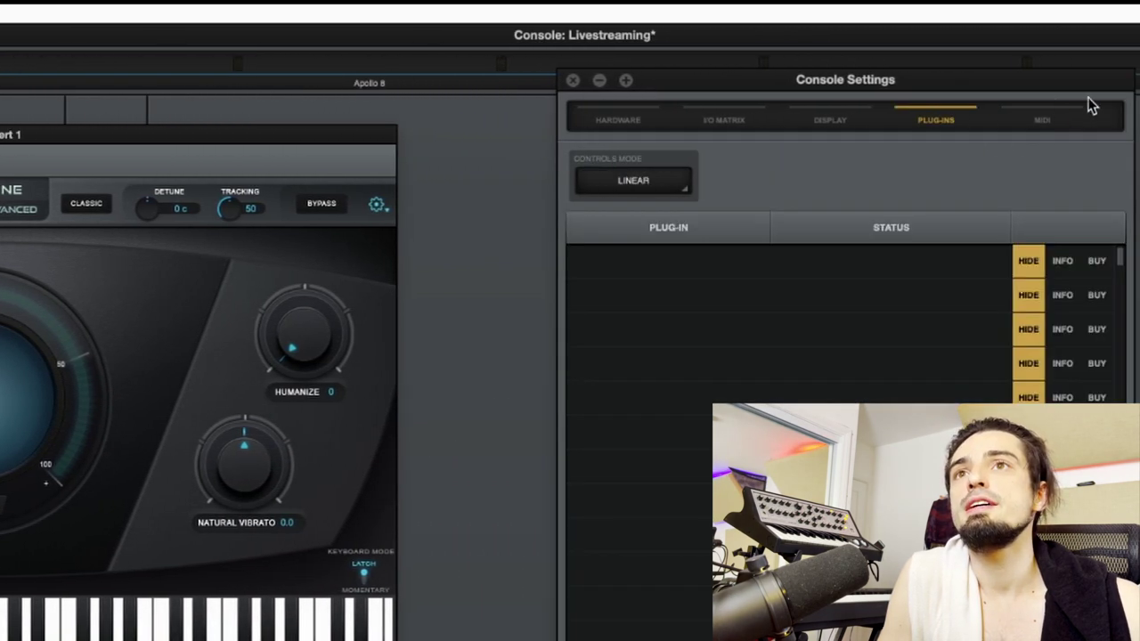
{"action": "left_click", "coordinate": [1113, 118]}
{"action": "left_click", "coordinate": [704, 183]}
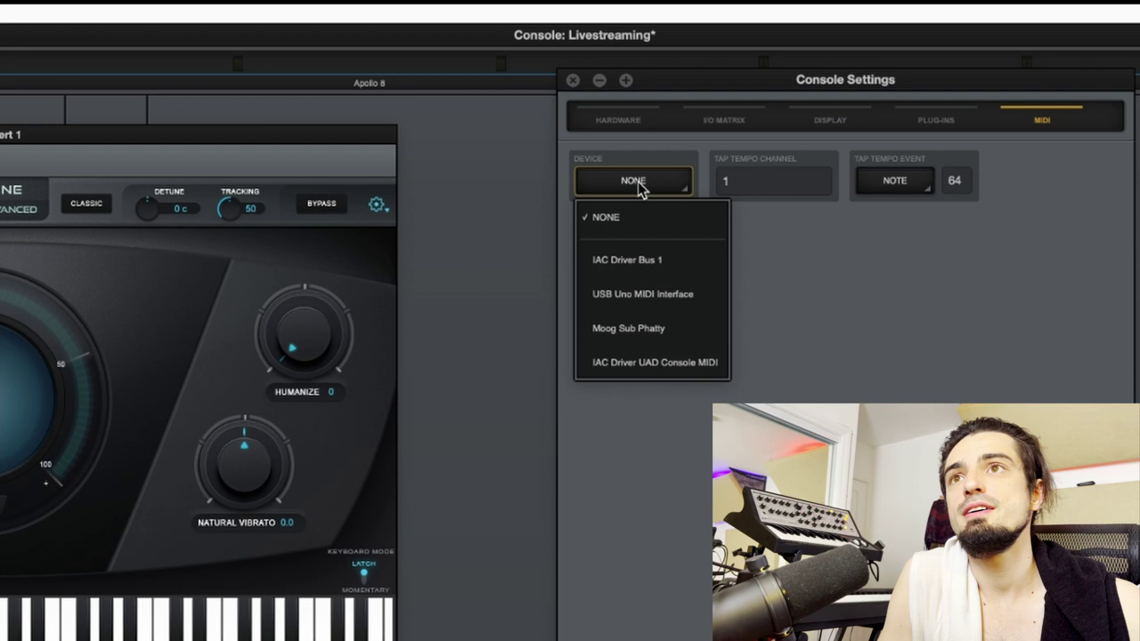
{"action": "left_click", "coordinate": [659, 363]}
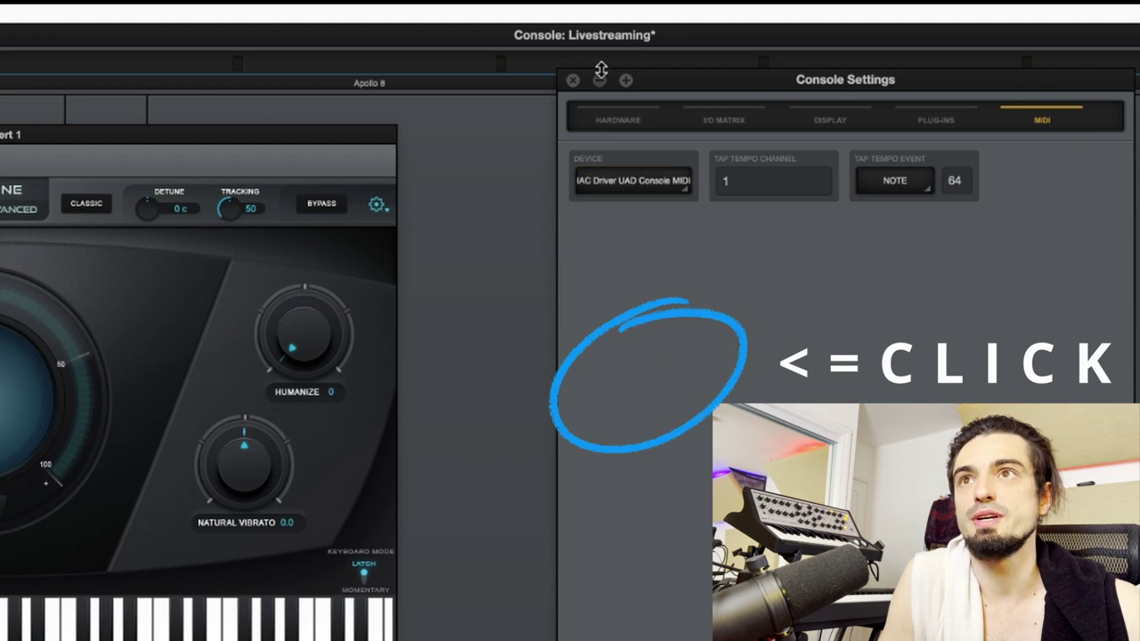
{"action": "left_click", "coordinate": [635, 181]}
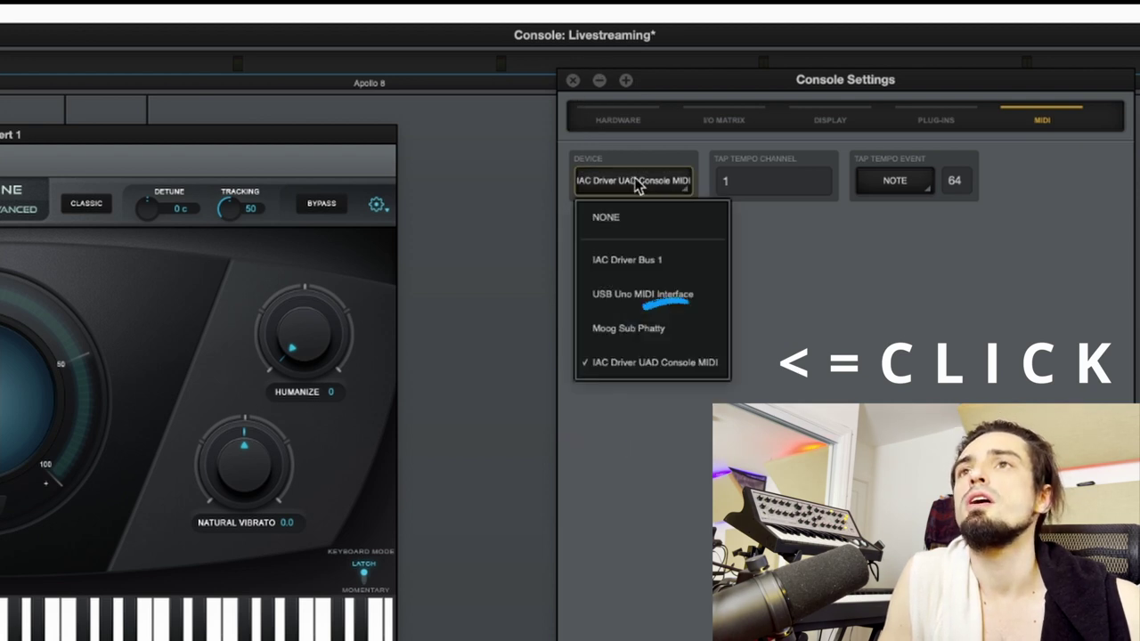
{"action": "left_click", "coordinate": [659, 367]}
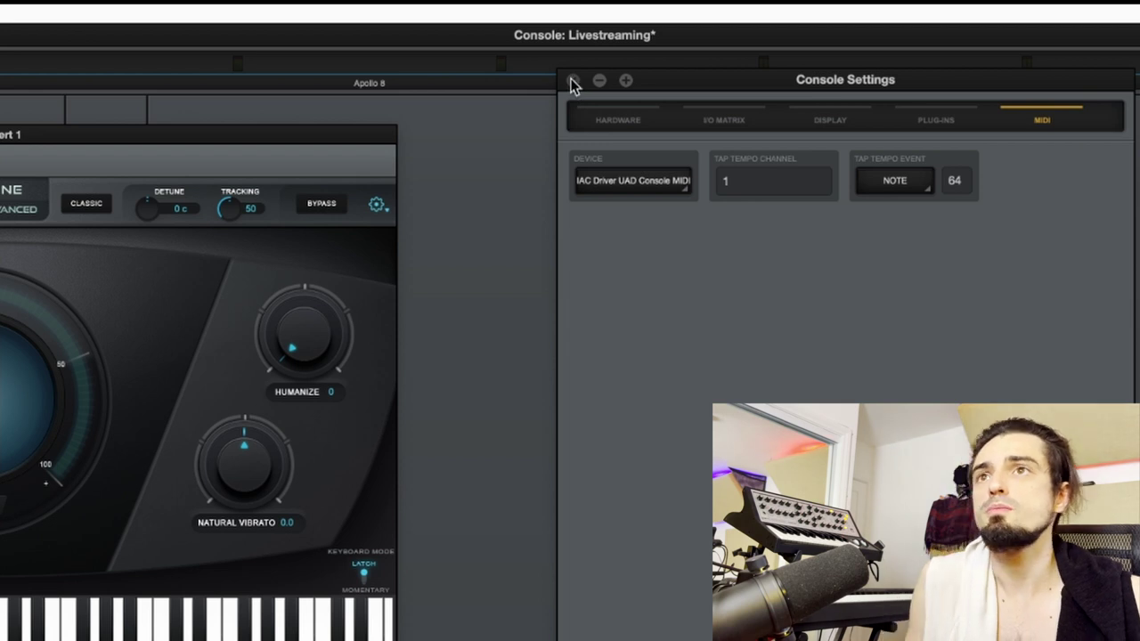
{"action": "left_click", "coordinate": [572, 81]}
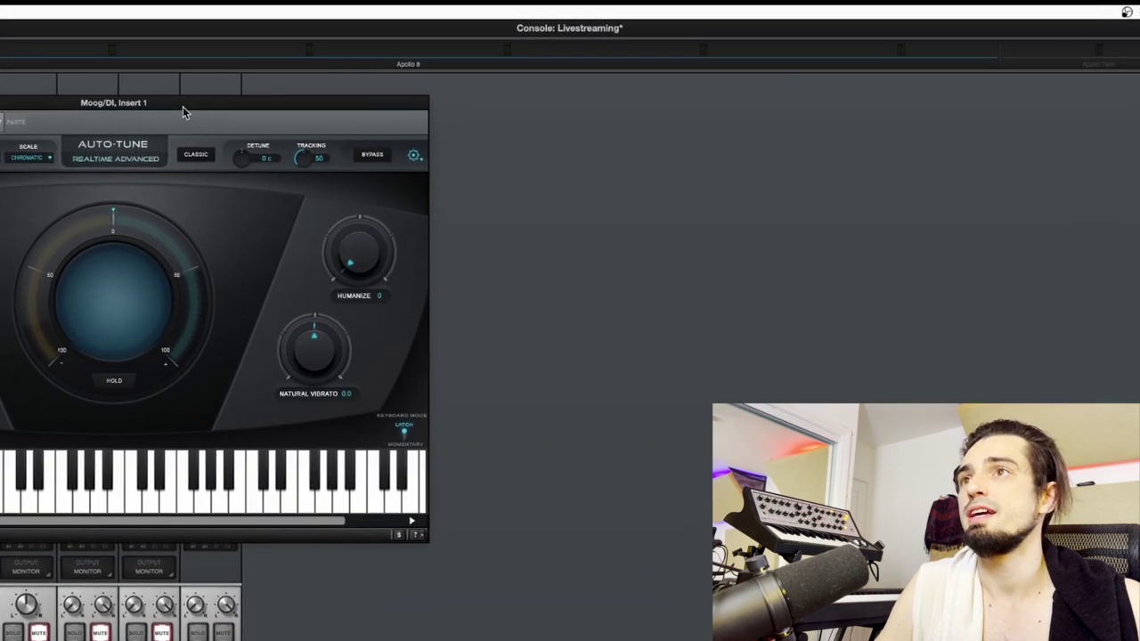
- In Auto-Tune's preferences, assign MIDI control number 14 to Retune Speed and 15 to Key
{"action": "left_click", "coordinate": [363, 179]}
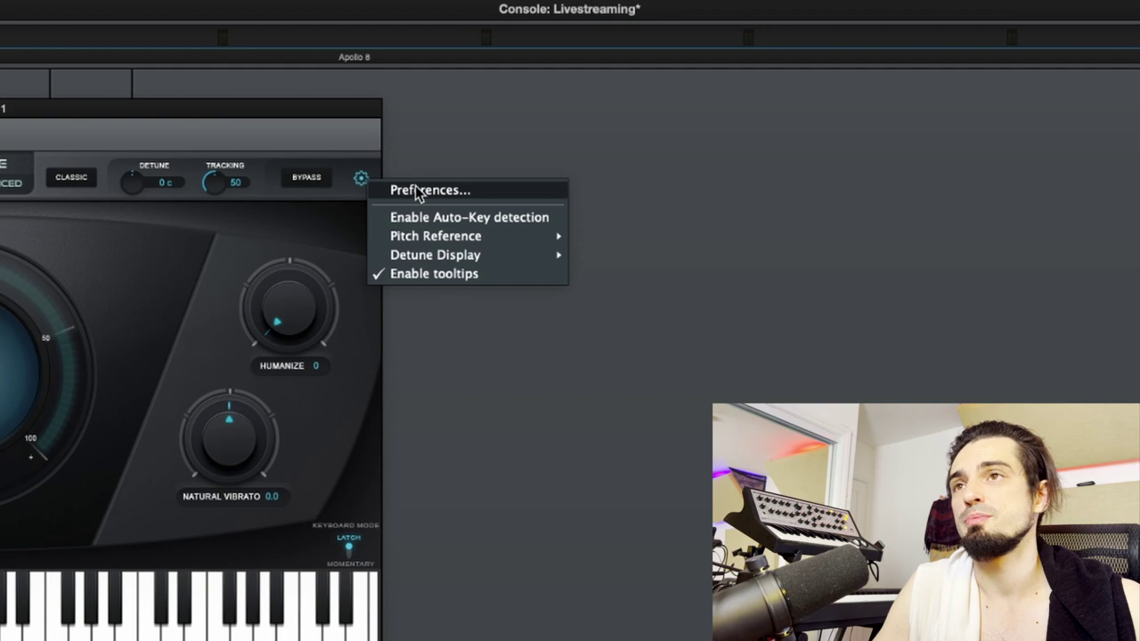
{"action": "left_click", "coordinate": [417, 192]}
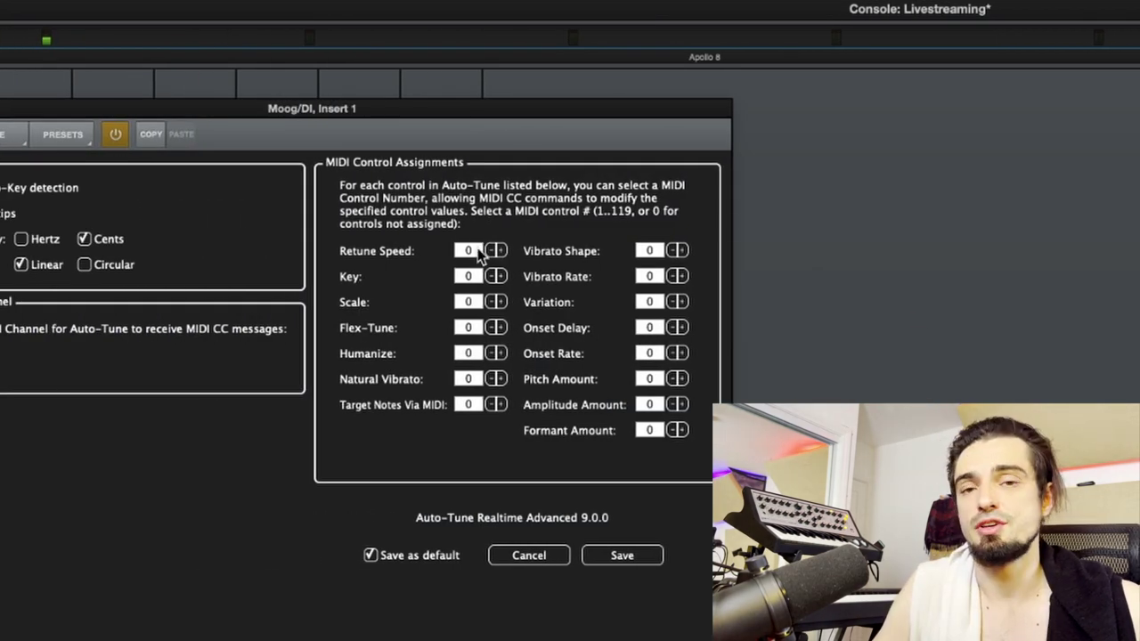
{"action": "left_click", "coordinate": [468, 251]}
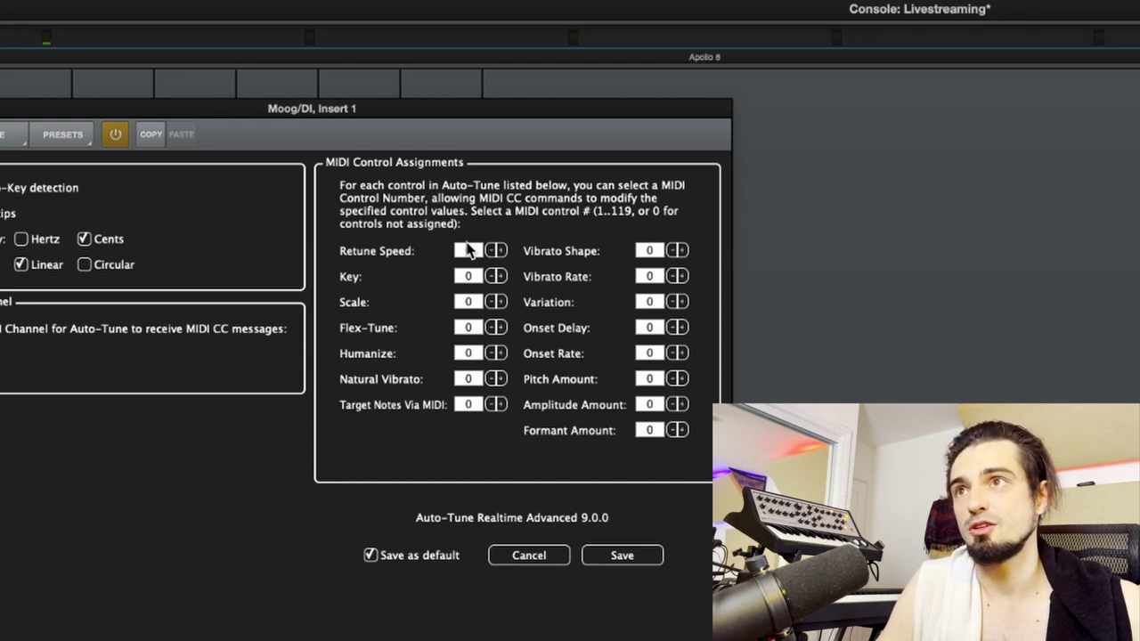
{"action": "left_click", "coordinate": [468, 250]}
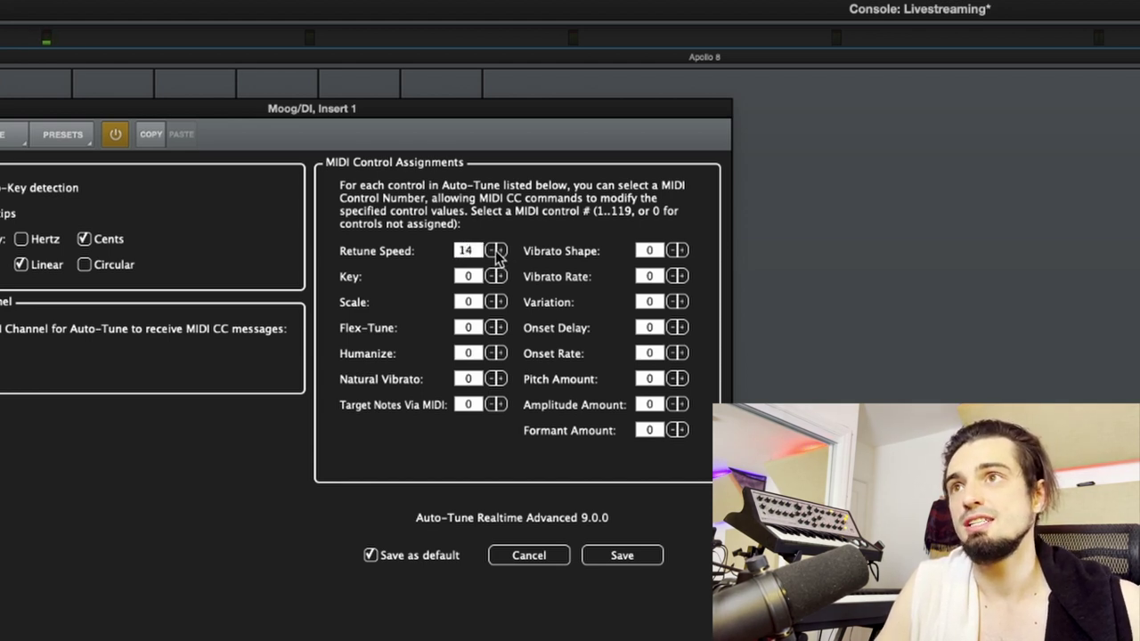
{"action": "left_click", "coordinate": [472, 276]}
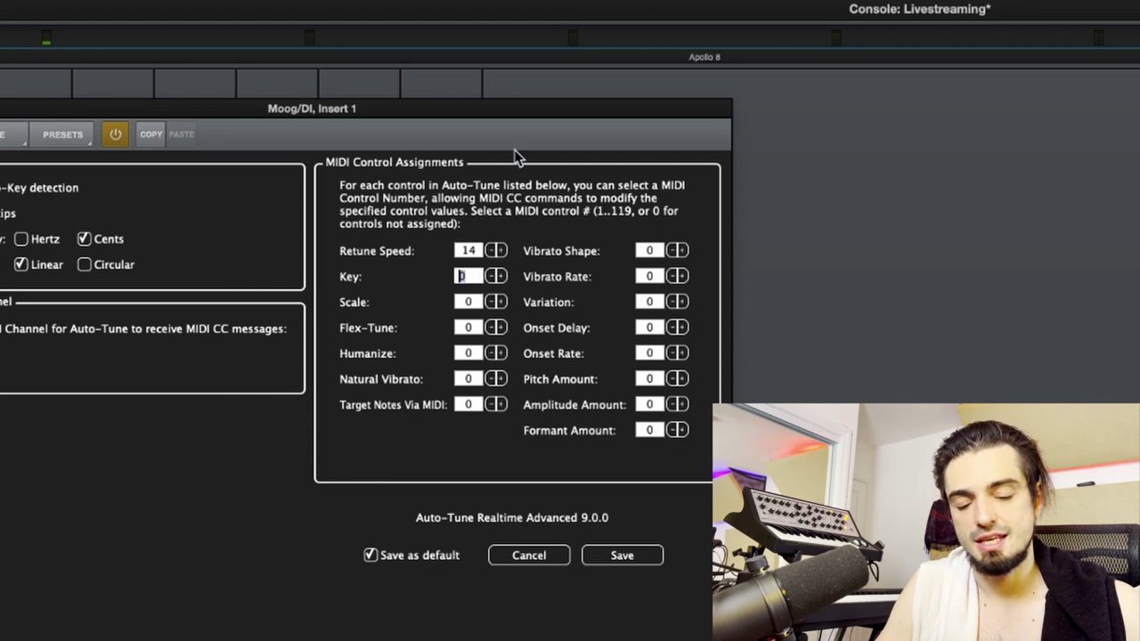
{"action": "type", "text": "15"}
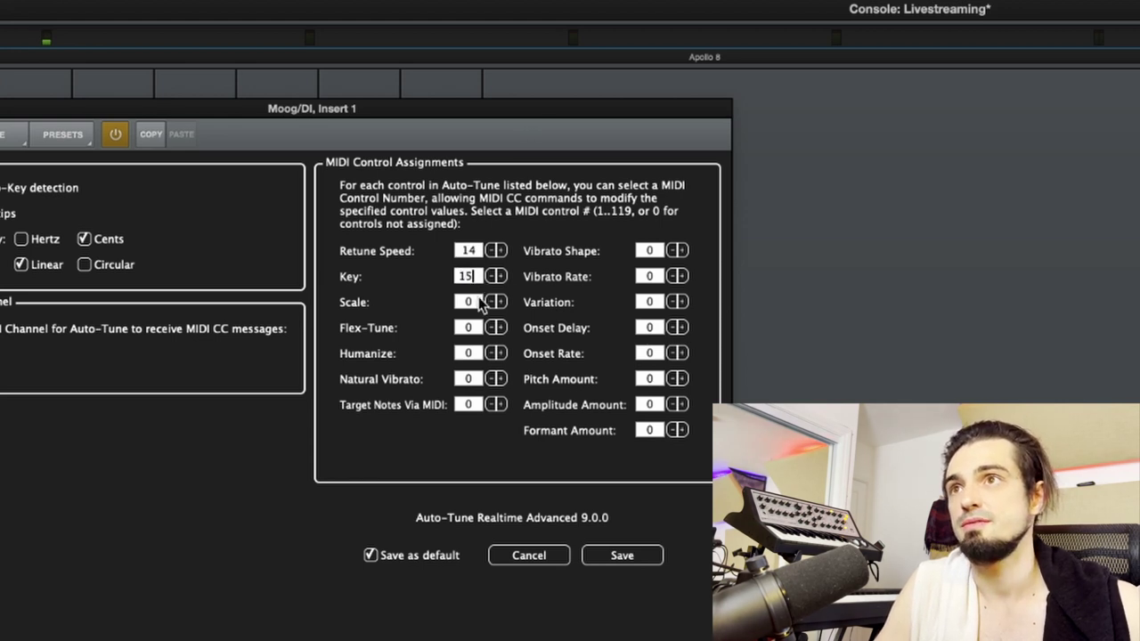
- Assign MIDI control numbers 16 to Scale, 17 to Flex-Tune and 18 to Target Notes Via MIDI, and confirm the entry
{"action": "left_click", "coordinate": [472, 302]}
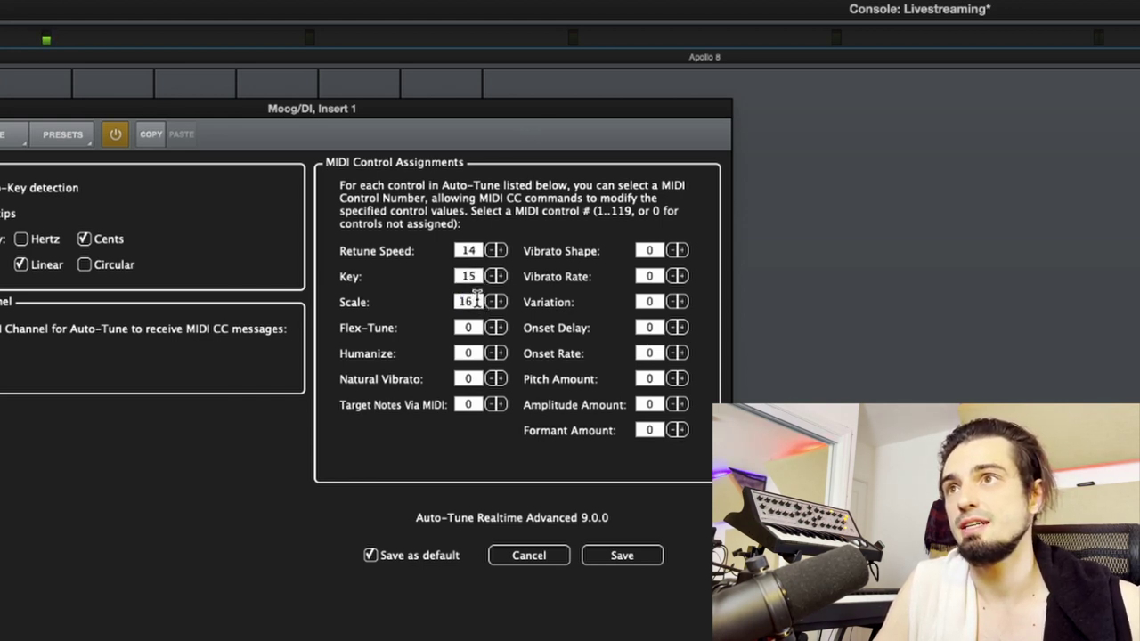
{"action": "left_click", "coordinate": [476, 327]}
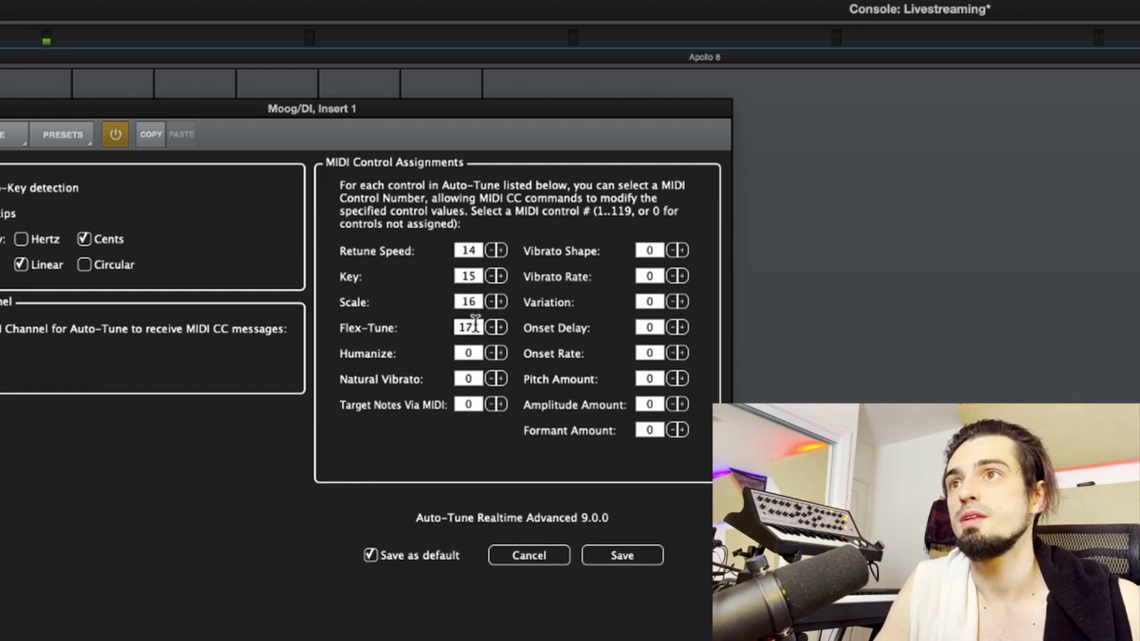
{"action": "left_click", "coordinate": [466, 405]}
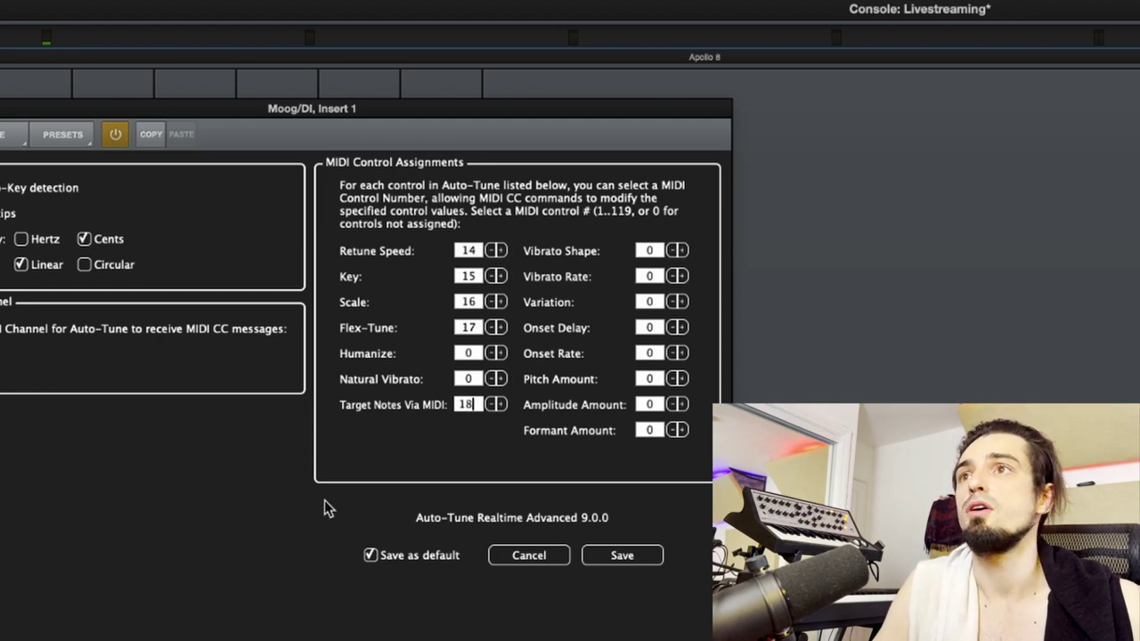
{"action": "key", "text": "Return"}
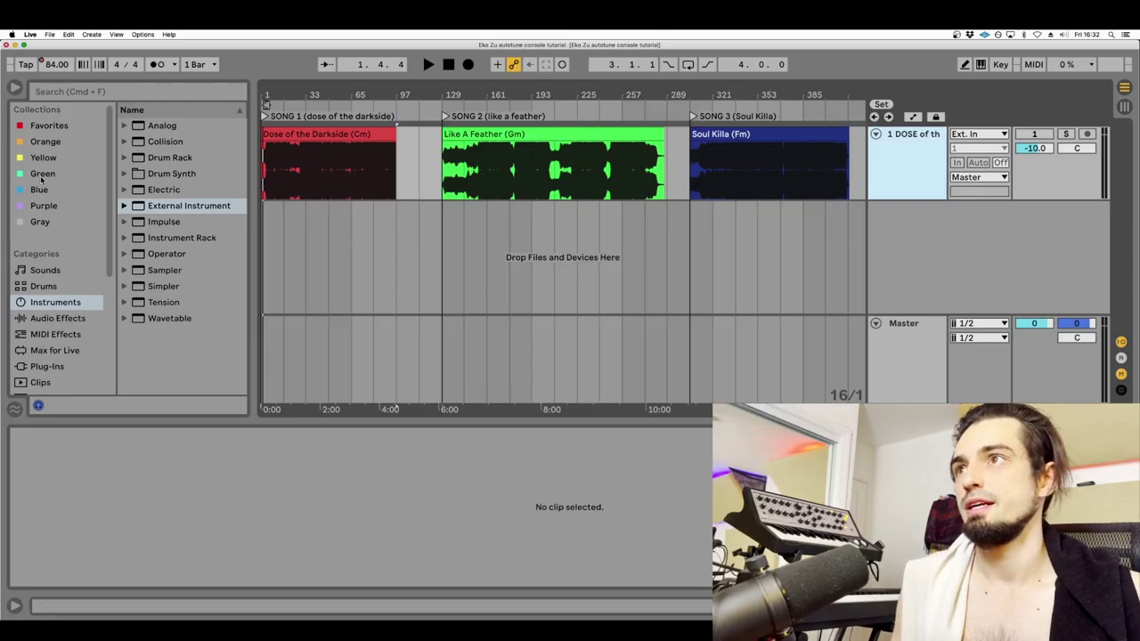
- Add an External Instrument on a new MIDI track below the song audio track and unfold the track
{"action": "left_click", "coordinate": [55, 304]}
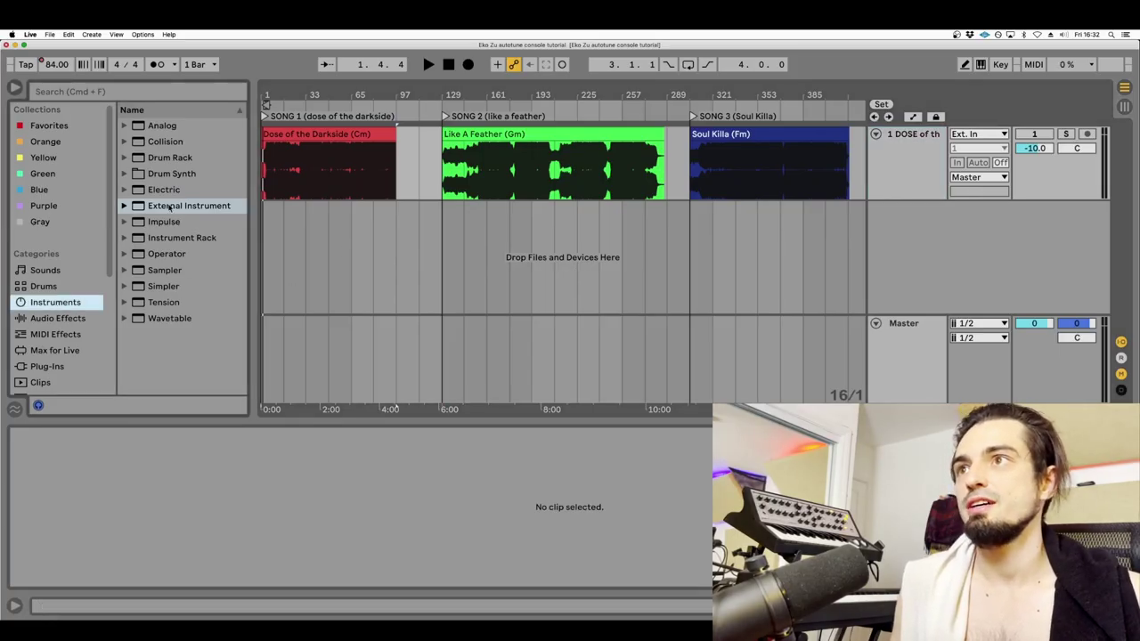
{"action": "left_click_drag", "start_coordinate": [169, 207], "coordinate": [405, 256]}
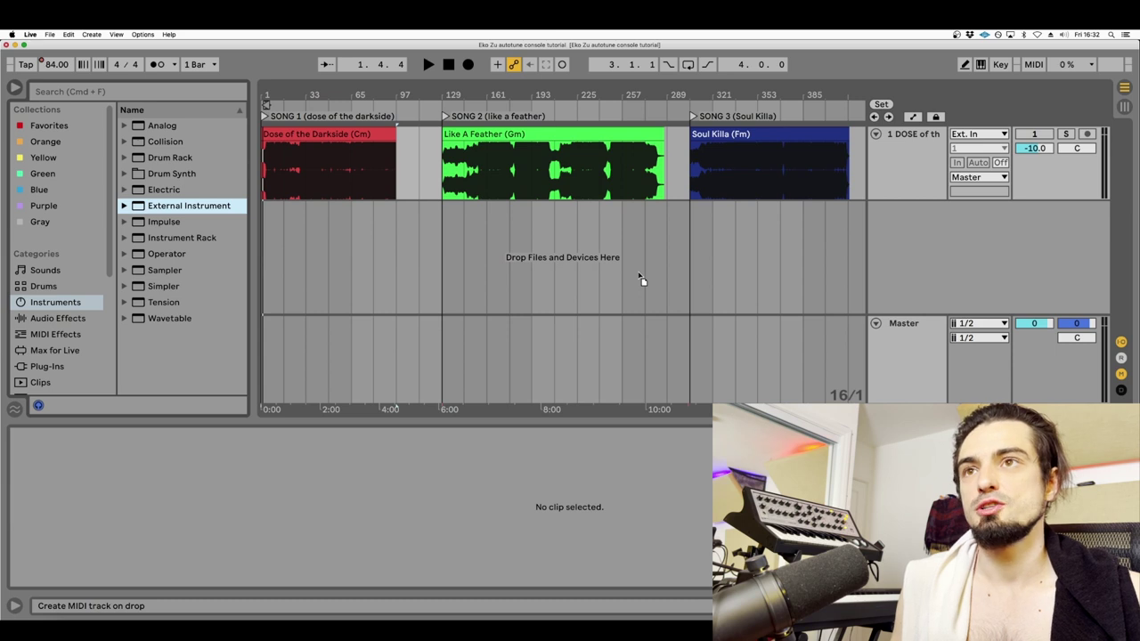
{"action": "left_click_drag", "start_coordinate": [643, 281], "coordinate": [666, 269]}
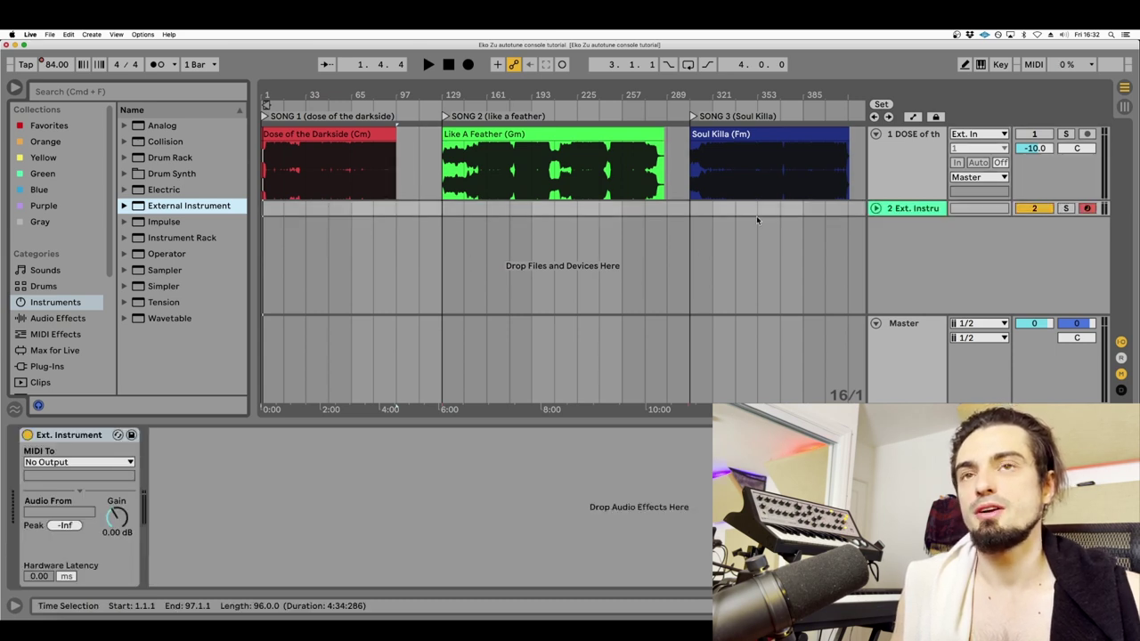
{"action": "left_click", "coordinate": [875, 209]}
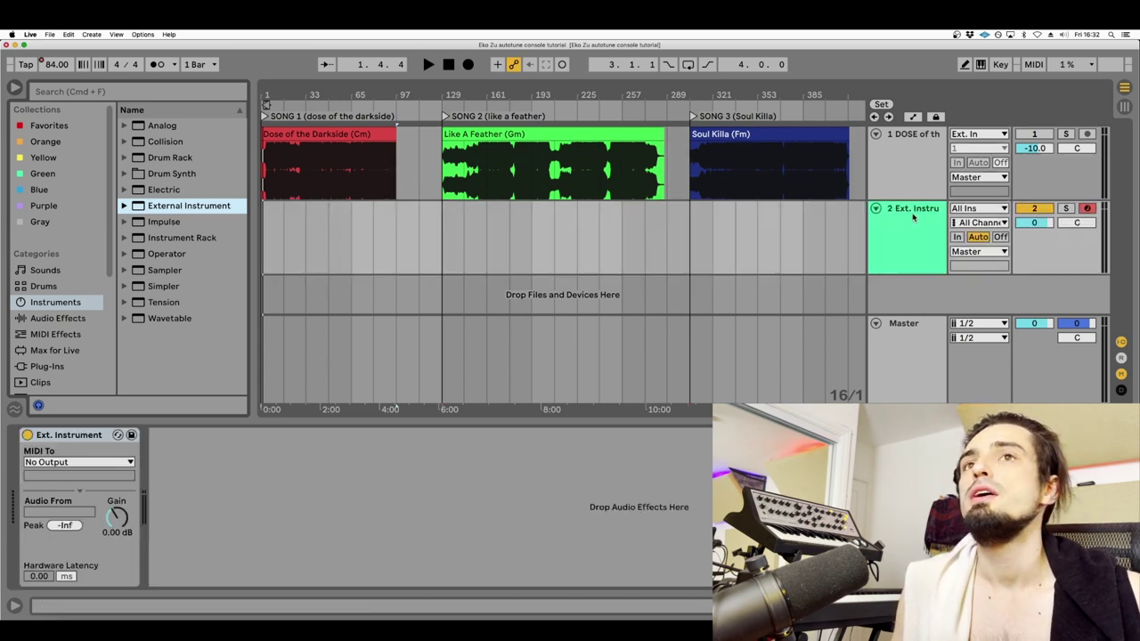
- Set the External Instrument track's input to No Input and its MIDI destination to IAC Driver (UAD Console MIDI)
{"action": "left_click", "coordinate": [970, 209]}
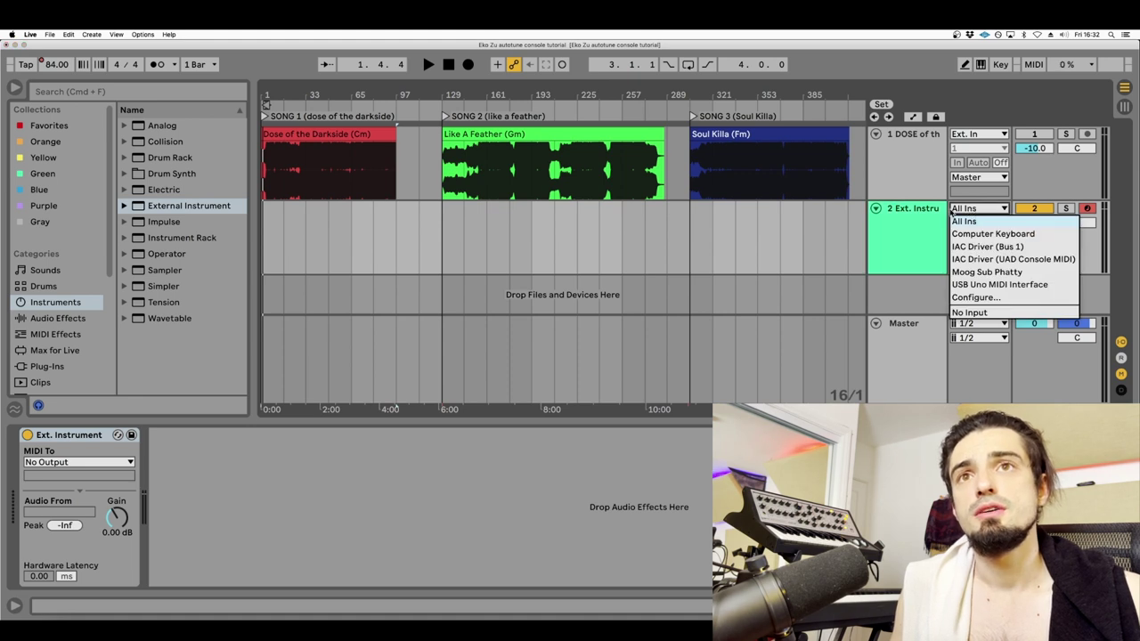
{"action": "left_click", "coordinate": [984, 210]}
{"action": "left_click", "coordinate": [984, 210]}
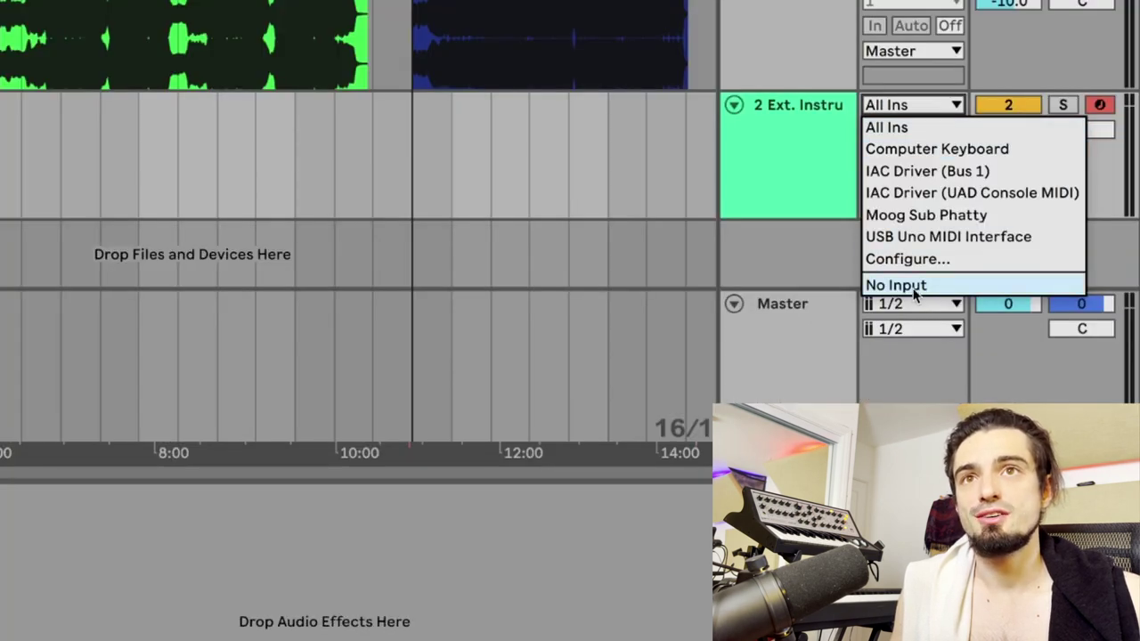
{"action": "left_click", "coordinate": [896, 285]}
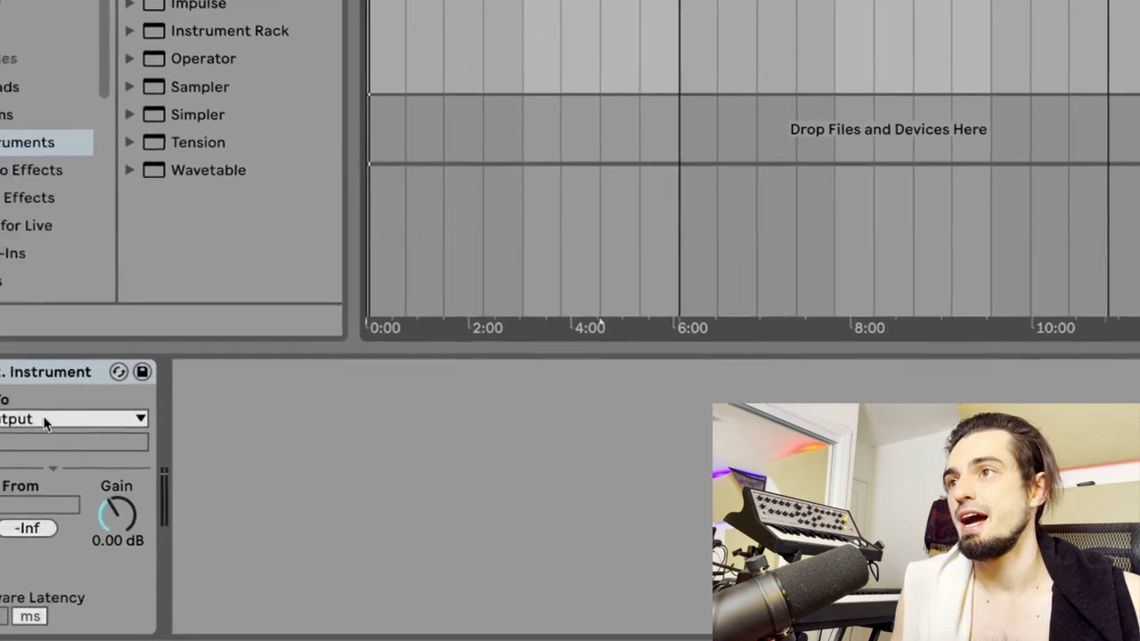
{"action": "left_click", "coordinate": [43, 419]}
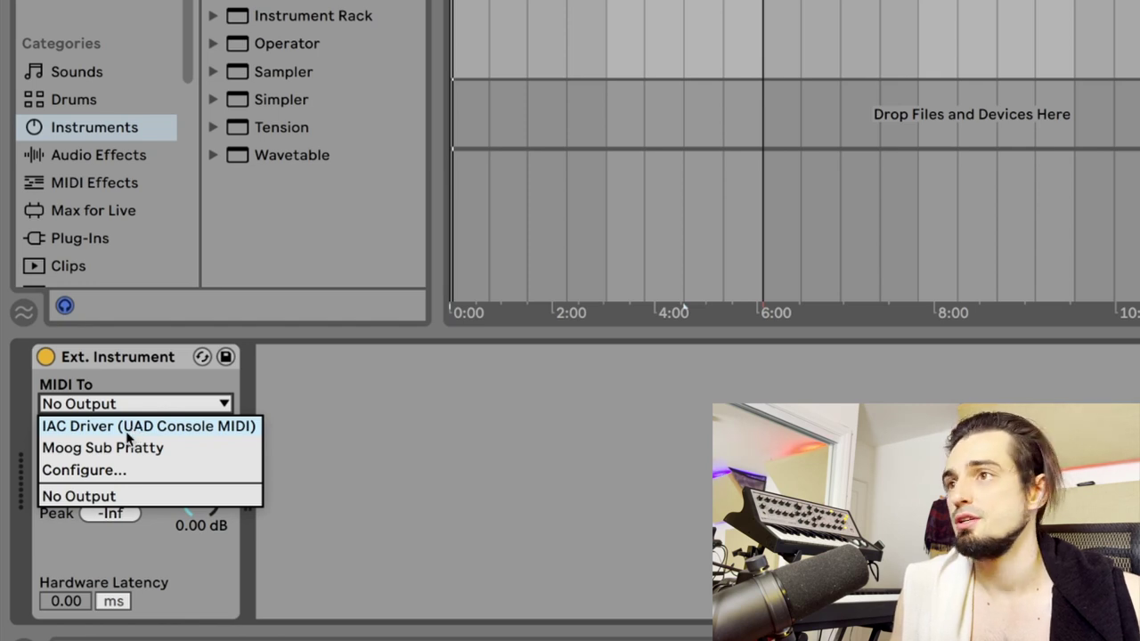
{"action": "left_click", "coordinate": [148, 427]}
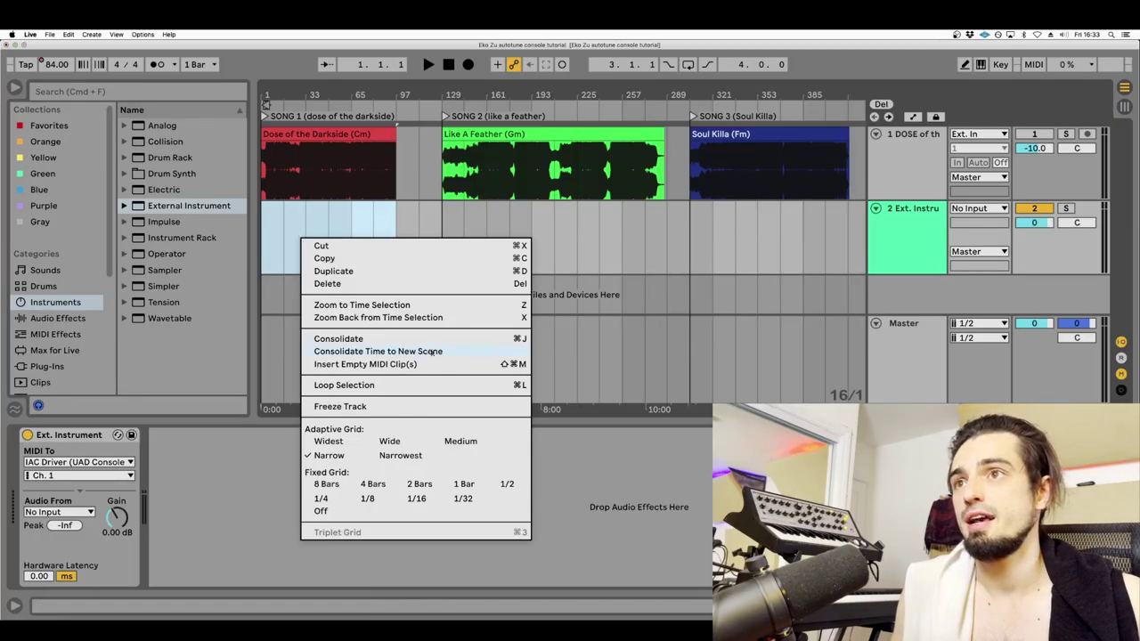
- Insert an empty MIDI clip beneath the Dose of the Darkside song and show its MIDI Ctrl envelope for controller 15
{"action": "left_click", "coordinate": [365, 364]}
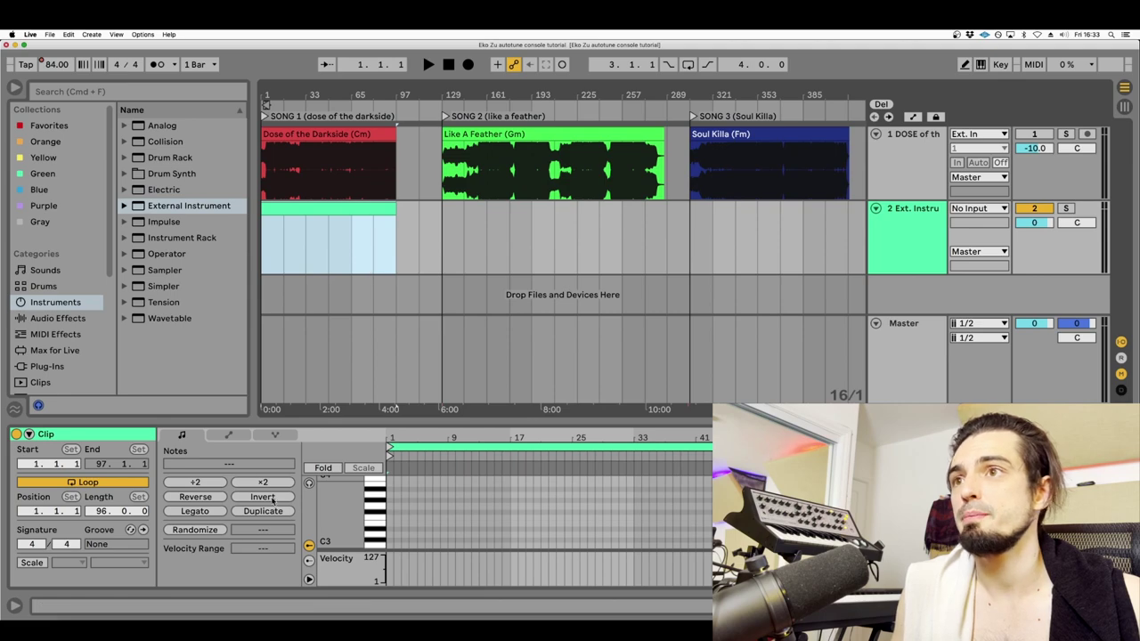
{"action": "left_click", "coordinate": [228, 435]}
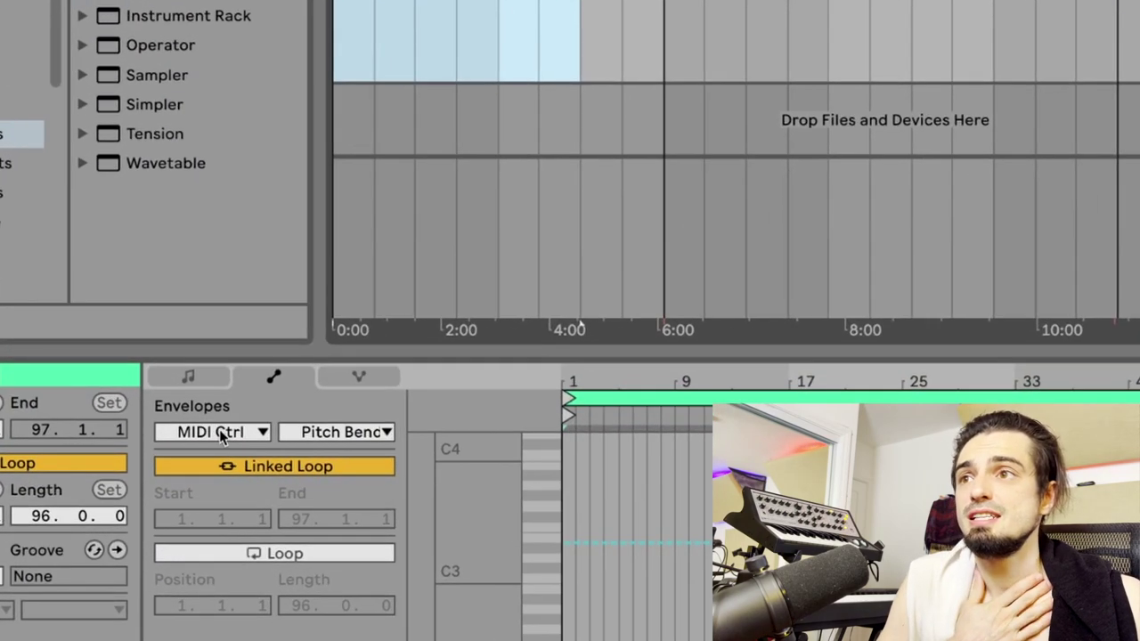
{"action": "left_click", "coordinate": [223, 436]}
{"action": "left_click", "coordinate": [220, 433]}
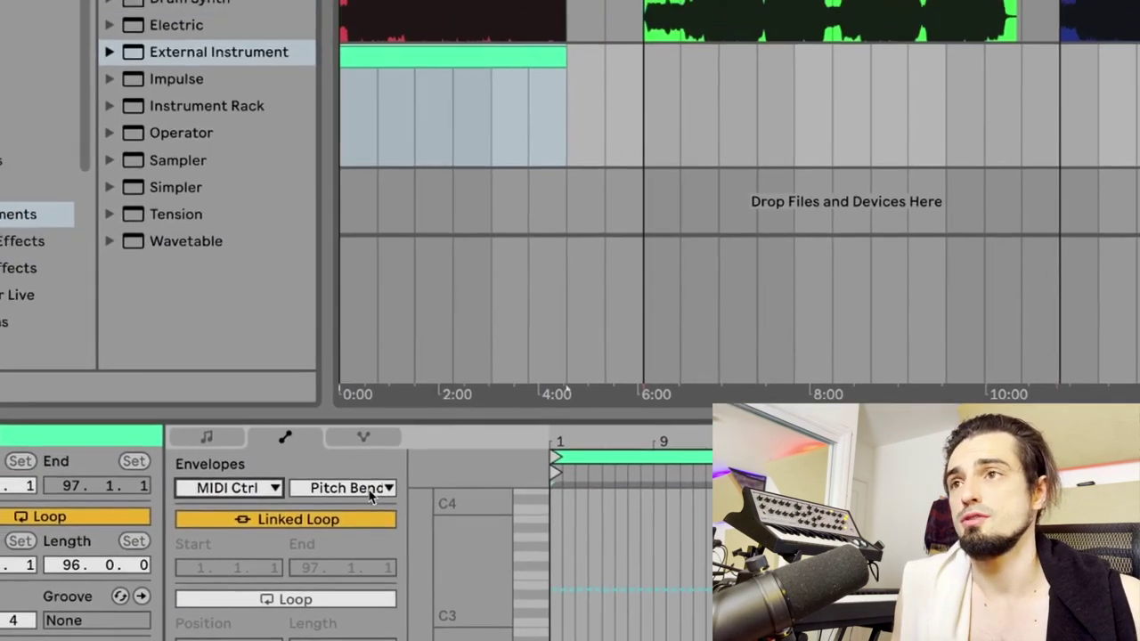
{"action": "left_click", "coordinate": [366, 438]}
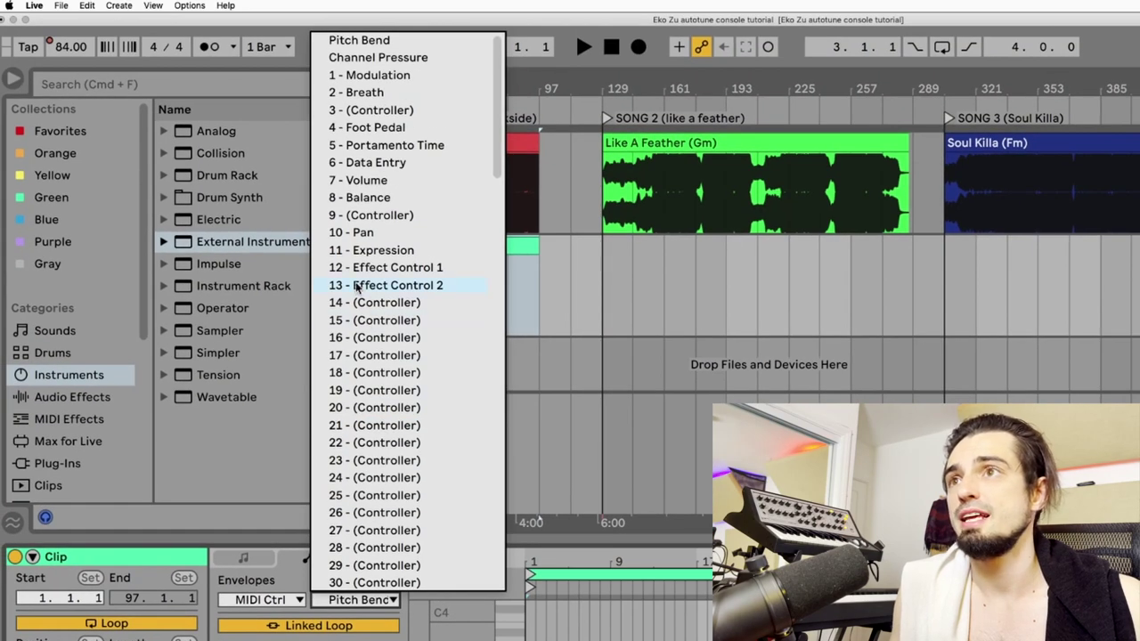
{"action": "left_click", "coordinate": [395, 320]}
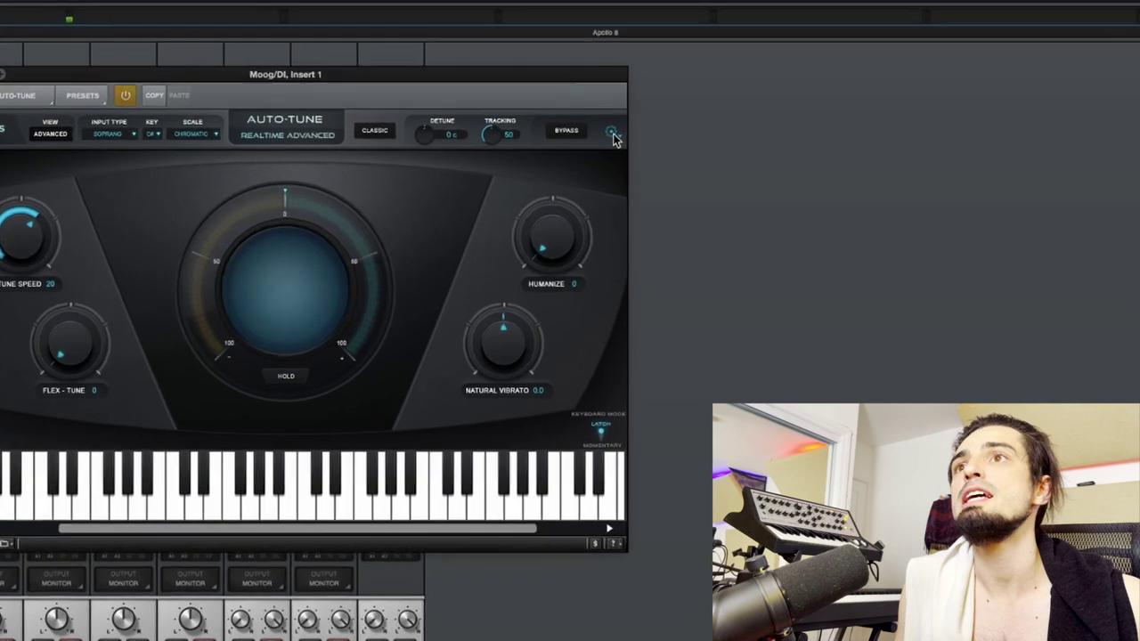
- Check the MIDI control number assignments in Auto-Tune's preferences, then save and close them
{"action": "left_click", "coordinate": [618, 173]}
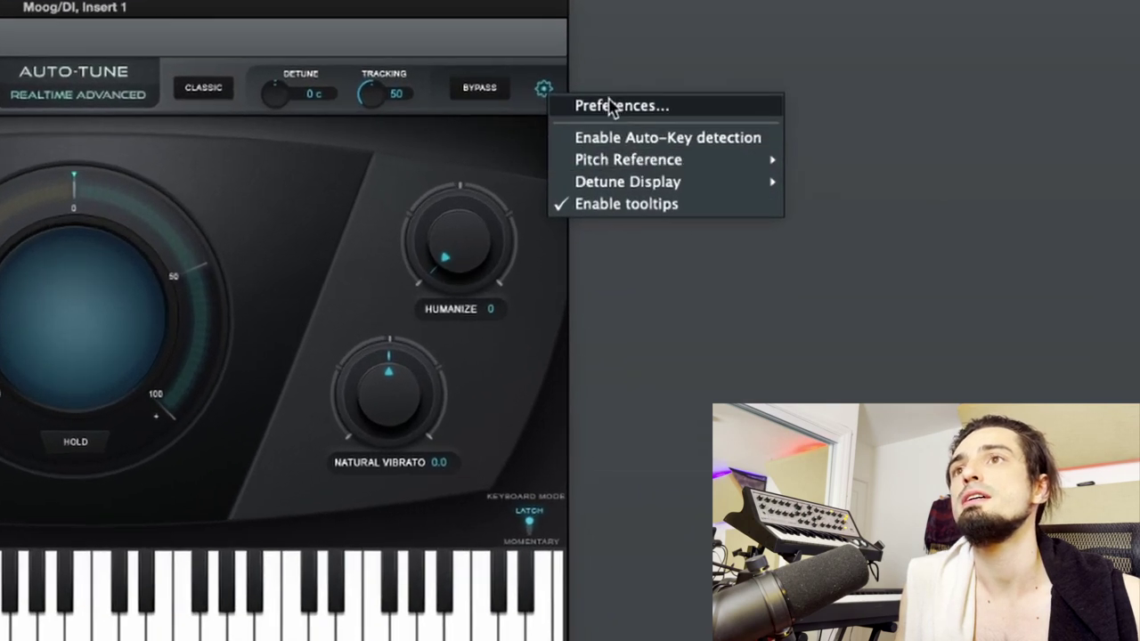
{"action": "left_click", "coordinate": [602, 104]}
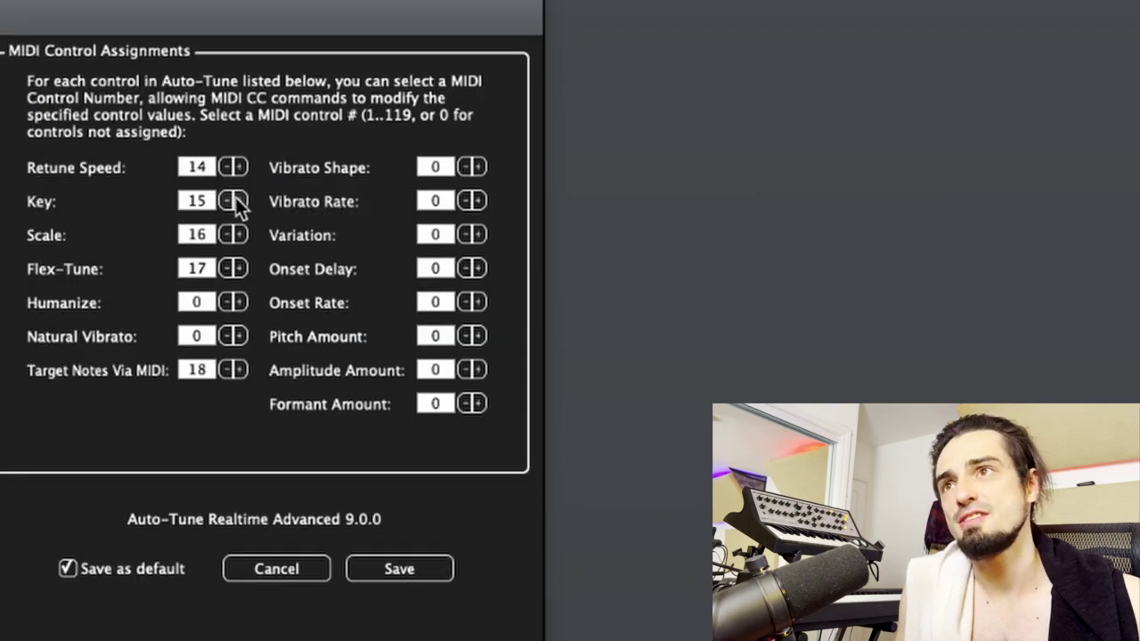
{"action": "left_click", "coordinate": [416, 570]}
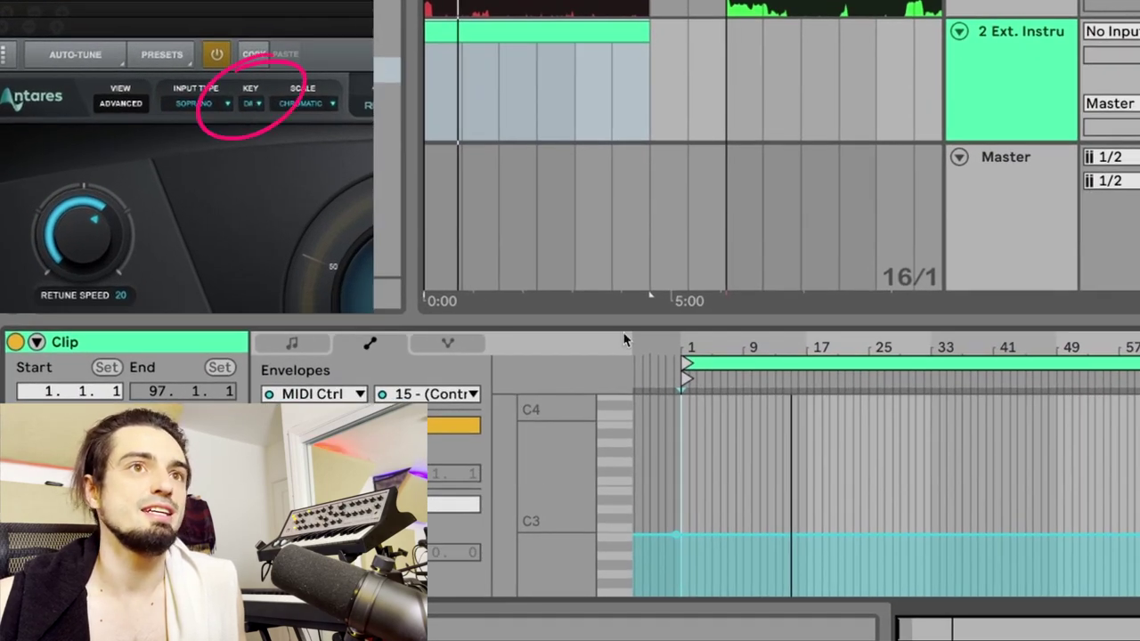
- Adjust the clip's controller 15 envelope for the key, and raise its controller 16 envelope slightly to switch Auto-Tune's scale to Minor
{"action": "mouse_move", "coordinate": [688, 533]}
{"action": "left_mouse_down"}
{"action": "mouse_move", "coordinate": [672, 534]}
{"action": "mouse_move", "coordinate": [676, 448]}
{"action": "mouse_move", "coordinate": [677, 563]}
{"action": "mouse_move", "coordinate": [677, 420]}
{"action": "mouse_move", "coordinate": [674, 532]}
{"action": "left_mouse_up"}
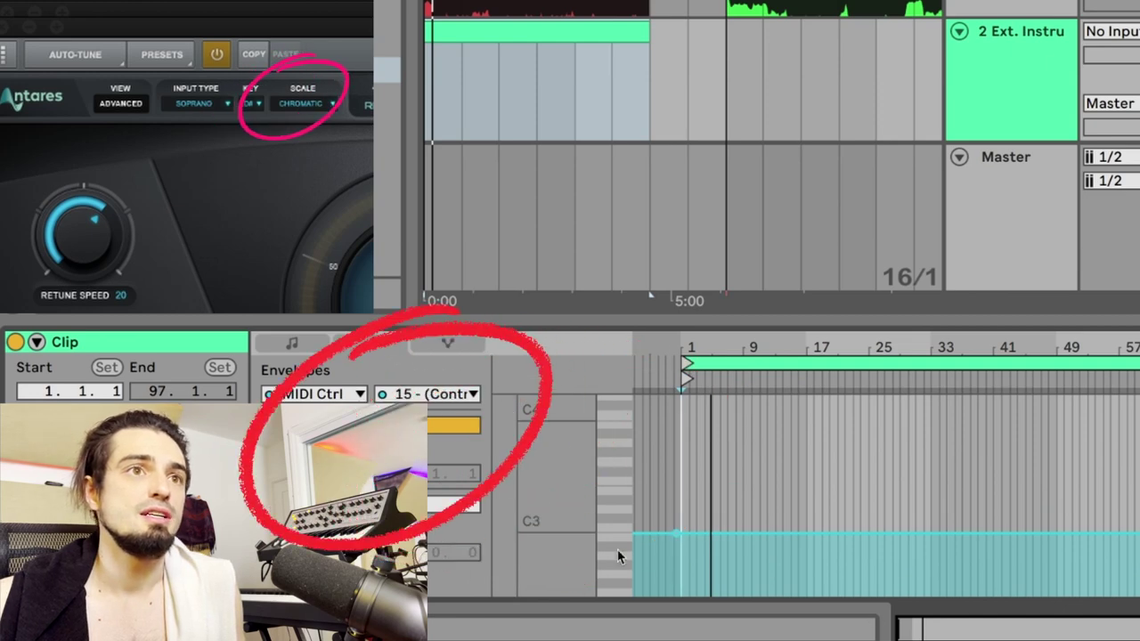
{"action": "left_click", "coordinate": [429, 394]}
{"action": "left_click", "coordinate": [463, 188]}
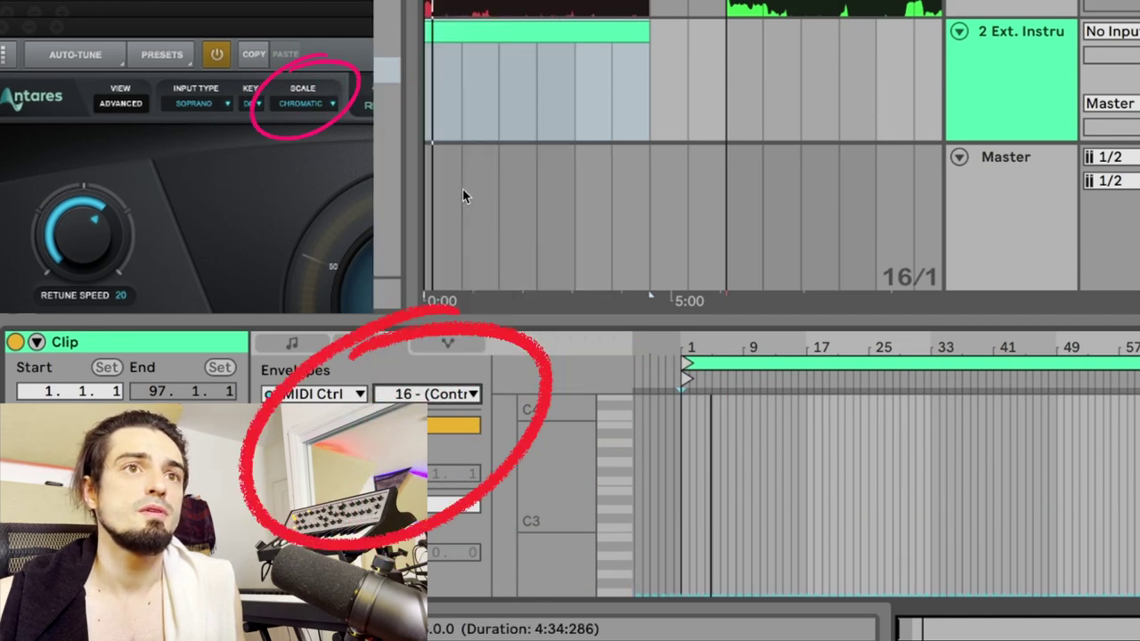
{"action": "mouse_move", "coordinate": [678, 594]}
{"action": "left_mouse_down"}
{"action": "mouse_move", "coordinate": [678, 394]}
{"action": "mouse_move", "coordinate": [678, 594]}
{"action": "mouse_move", "coordinate": [678, 583]}
{"action": "left_mouse_up"}
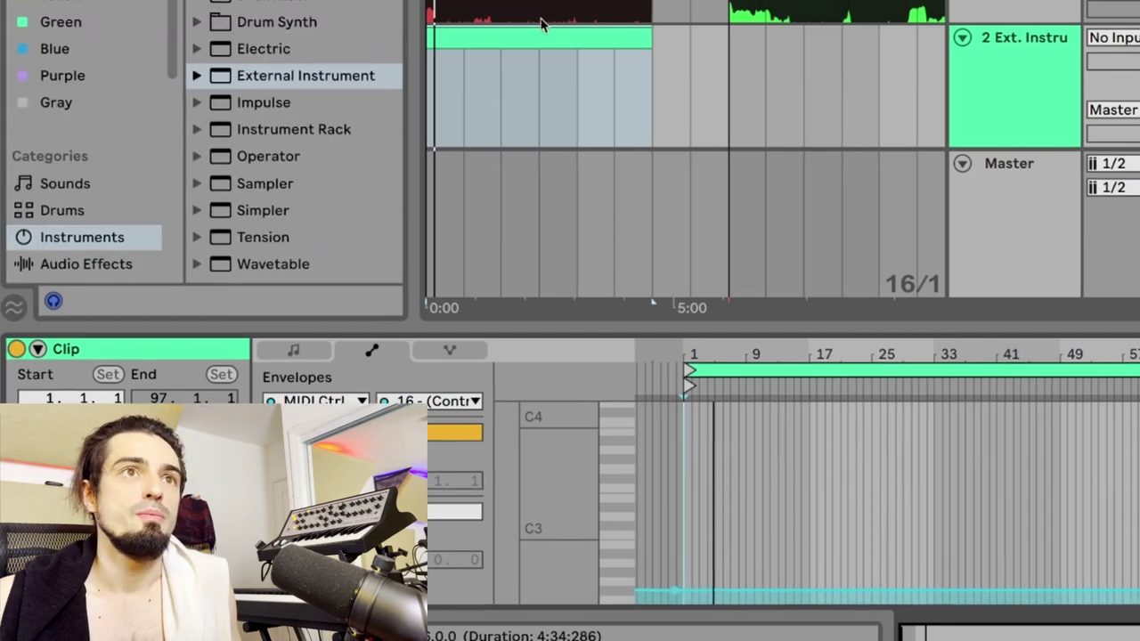
- Rename the MIDI clip beneath the first song as Cm
{"action": "left_click", "coordinate": [574, 33]}
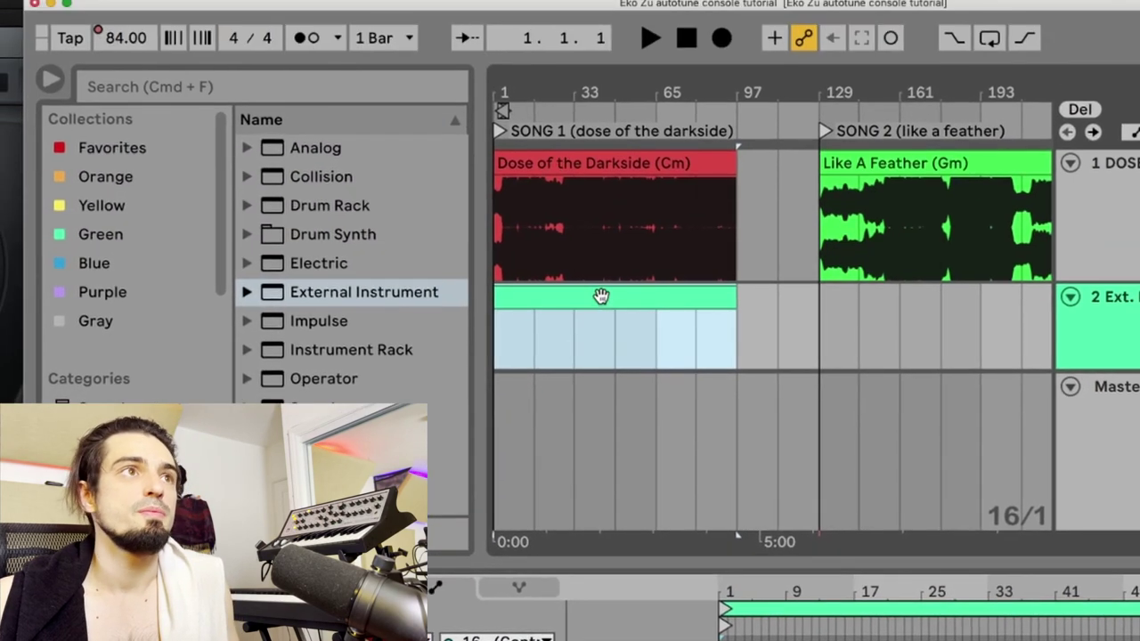
{"action": "left_click_drag", "start_coordinate": [550, 86], "coordinate": [579, 111]}
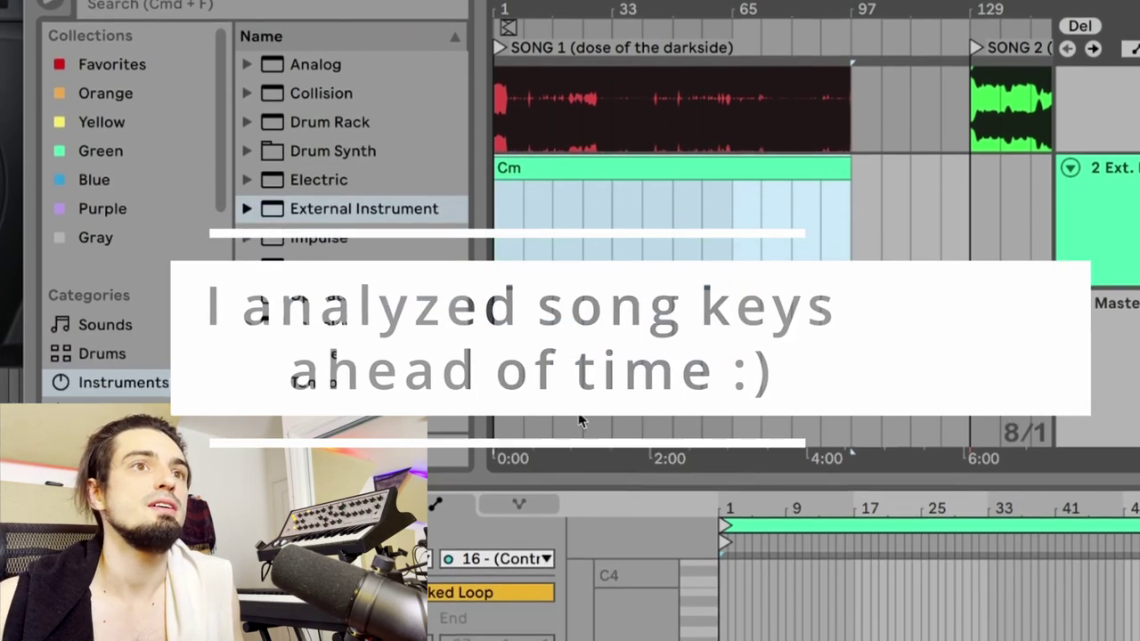
- Lower the Cm clip's controller 15 envelope from the clip's start until Auto-Tune's key is C
{"action": "left_click", "coordinate": [540, 559]}
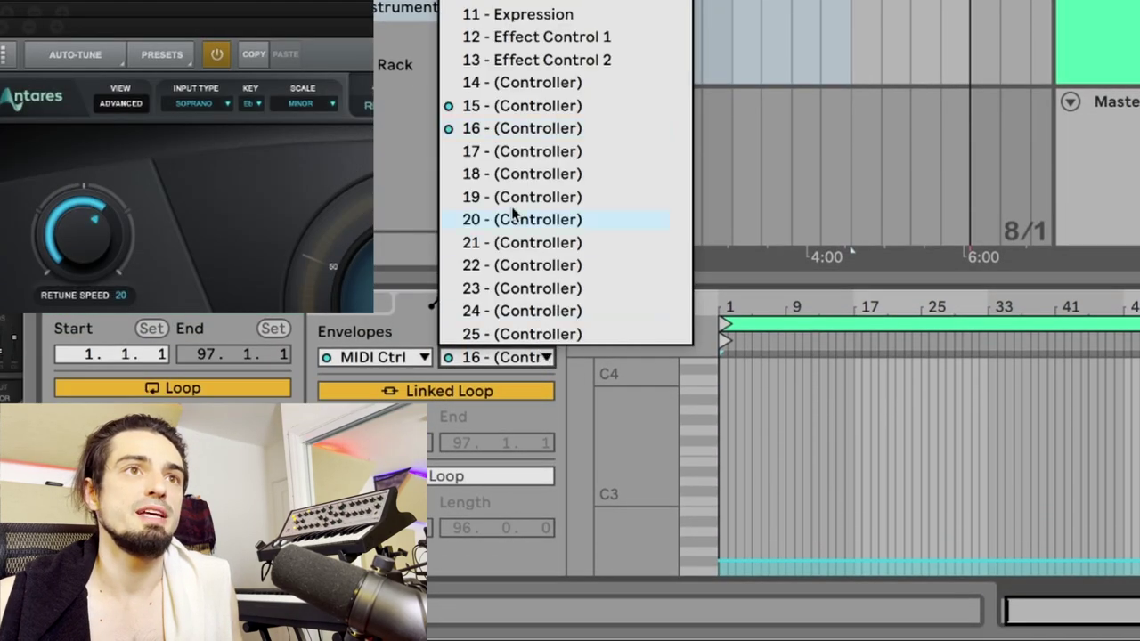
{"action": "left_click", "coordinate": [524, 106]}
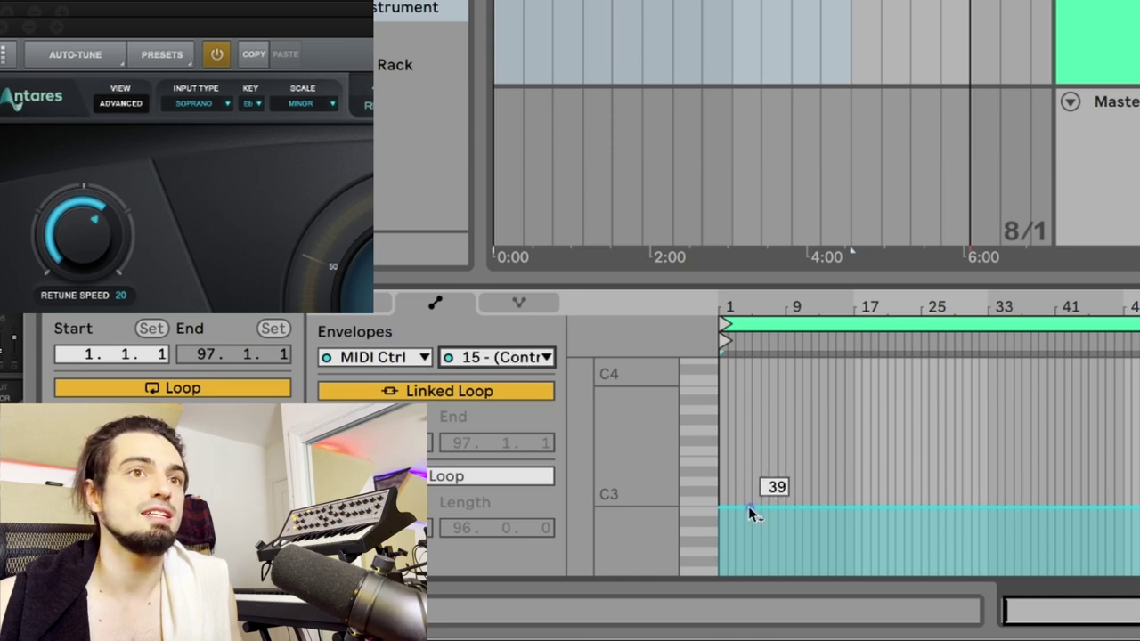
{"action": "left_click_drag", "start_coordinate": [748, 506], "coordinate": [749, 576]}
{"action": "key", "text": "super+z"}
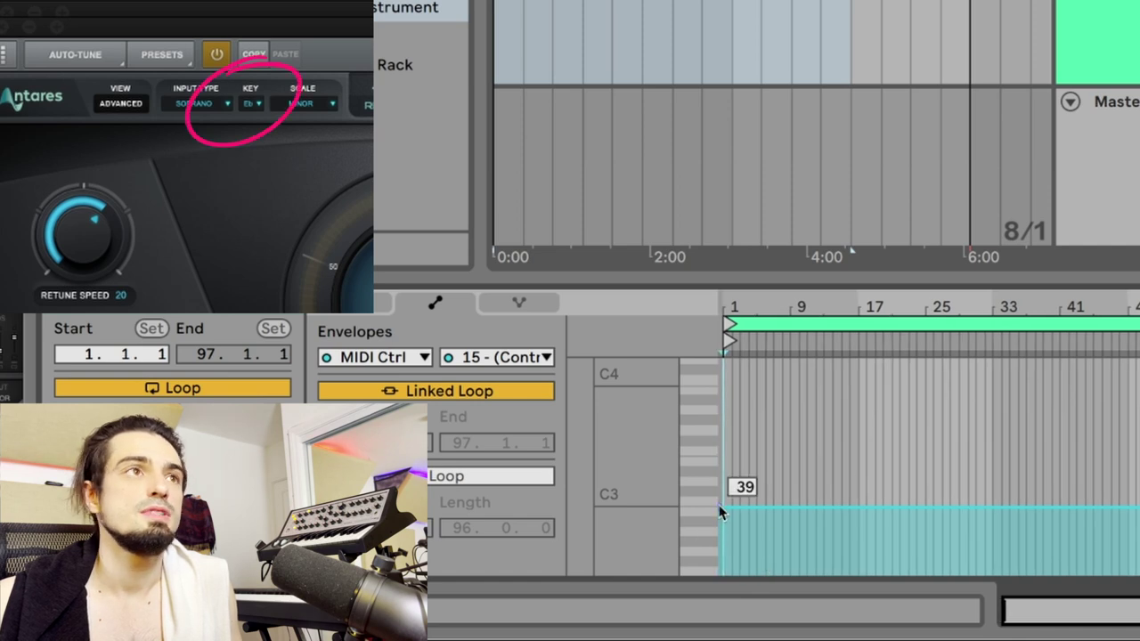
{"action": "left_click_drag", "start_coordinate": [721, 512], "coordinate": [721, 566]}
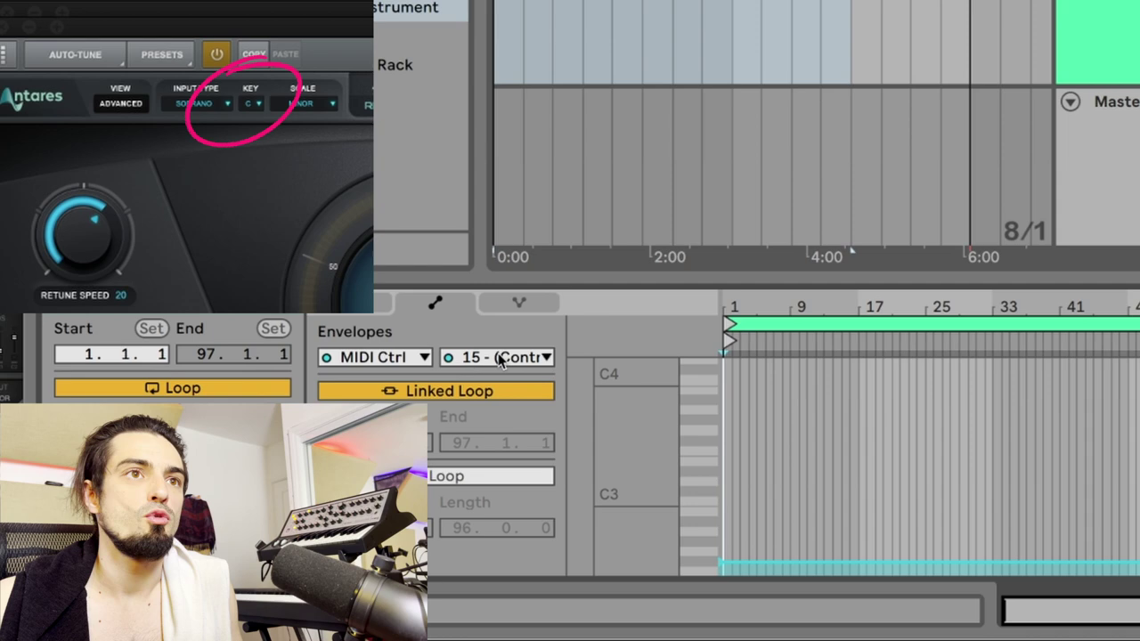
- Fine-tune the Cm clip's controller 16 envelope at a low level that keeps Auto-Tune's scale on Minor
{"action": "left_click", "coordinate": [502, 358]}
{"action": "left_click", "coordinate": [501, 124]}
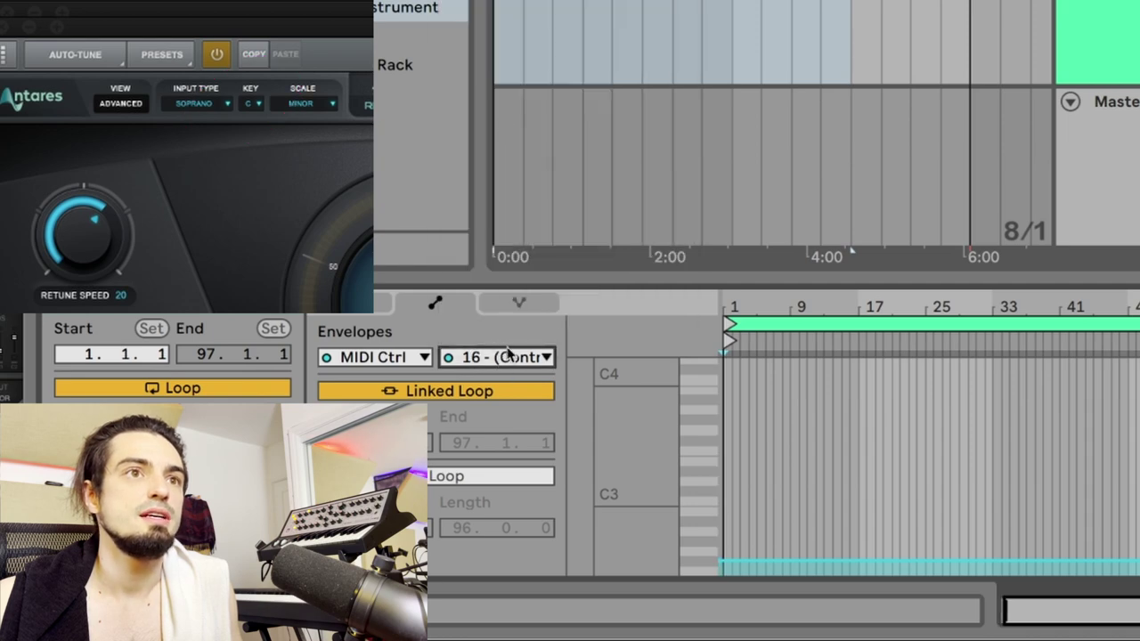
{"action": "mouse_move", "coordinate": [725, 566]}
{"action": "left_mouse_down"}
{"action": "mouse_move", "coordinate": [725, 485]}
{"action": "mouse_move", "coordinate": [725, 570]}
{"action": "mouse_move", "coordinate": [725, 561]}
{"action": "left_mouse_up"}
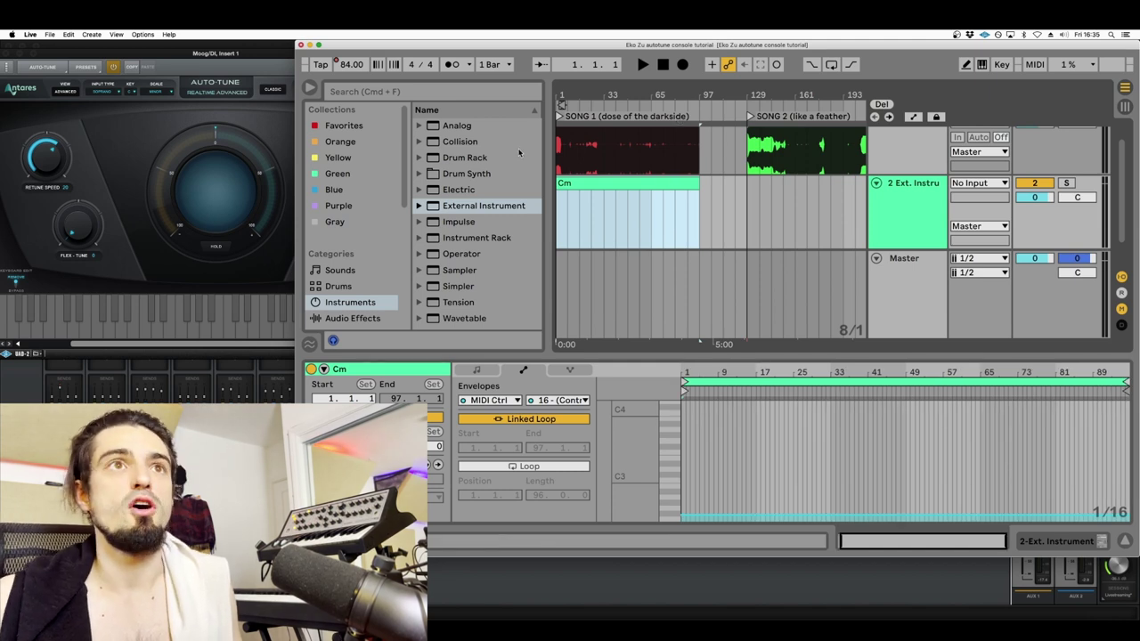
- Copy the Cm clip to the start of SONG 2 at bar 129 on the External Instrument track
{"action": "scroll", "coordinate": [605, 196], "scroll_direction": "up", "scroll_amount": 1}
{"action": "scroll", "coordinate": [624, 198], "scroll_direction": "down", "scroll_amount": 2}
{"action": "scroll", "coordinate": [621, 194], "scroll_direction": "up", "scroll_amount": 2}
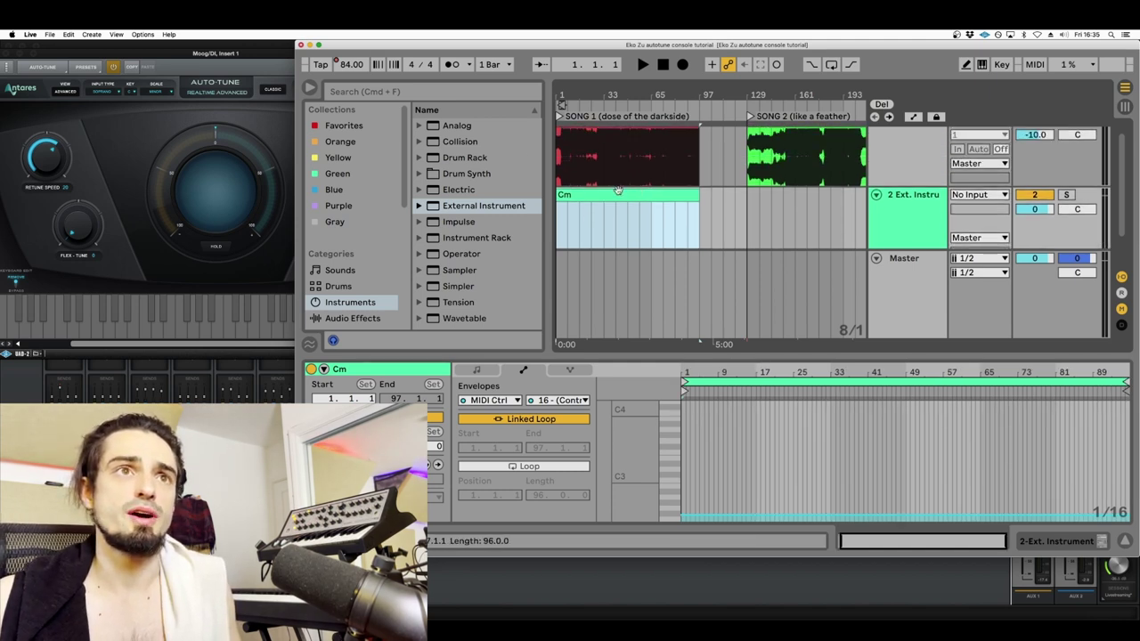
{"action": "left_click", "coordinate": [743, 223]}
{"action": "key", "text": "super+v"}
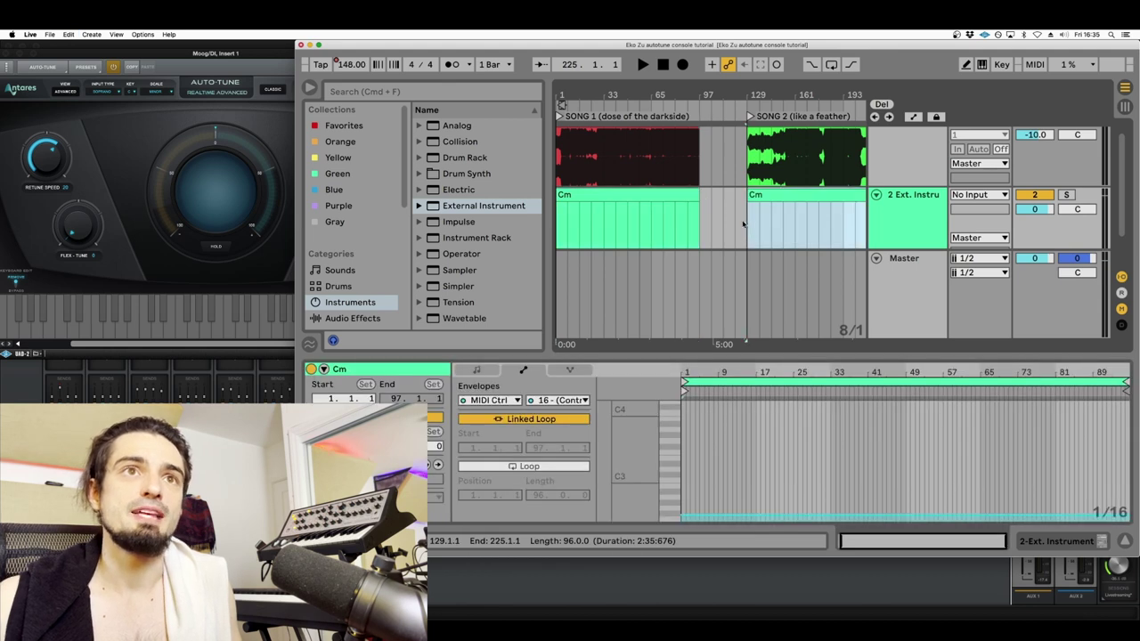
- Rename the copied MIDI clip beneath Like A Feather as Gm
{"action": "scroll", "coordinate": [741, 221], "scroll_direction": "right", "scroll_amount": 2}
{"action": "scroll", "coordinate": [741, 219], "scroll_direction": "up", "scroll_amount": 1}
{"action": "scroll", "coordinate": [730, 221], "scroll_direction": "right", "scroll_amount": 2}
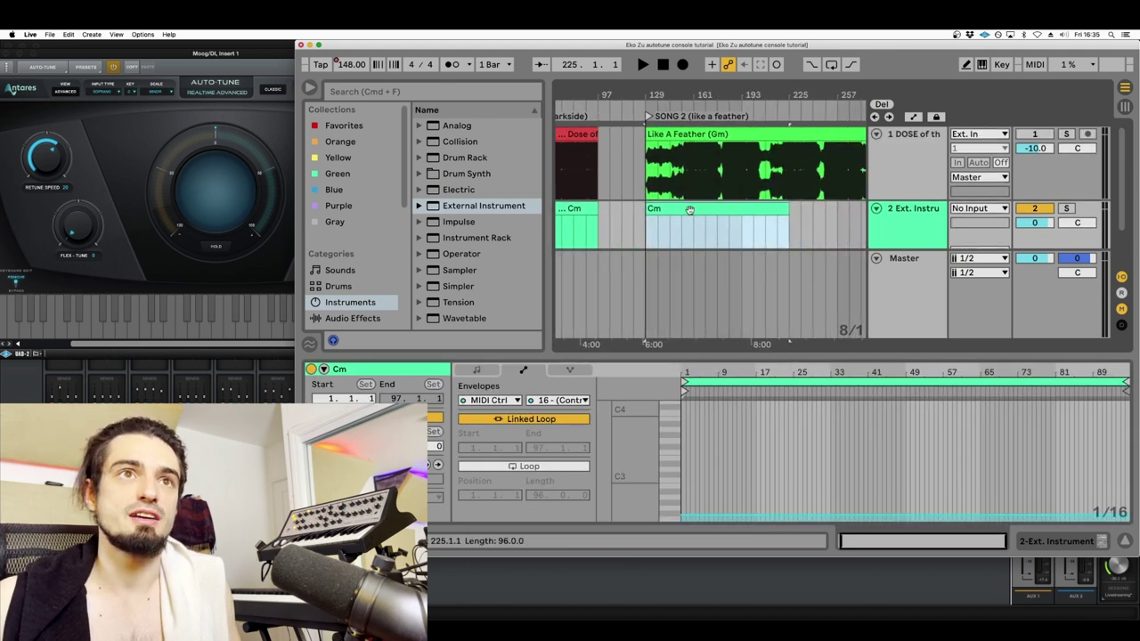
{"action": "scroll", "coordinate": [690, 214], "scroll_direction": "down", "scroll_amount": 2}
{"action": "type", "text": "m"}
{"action": "key", "text": "Return"}
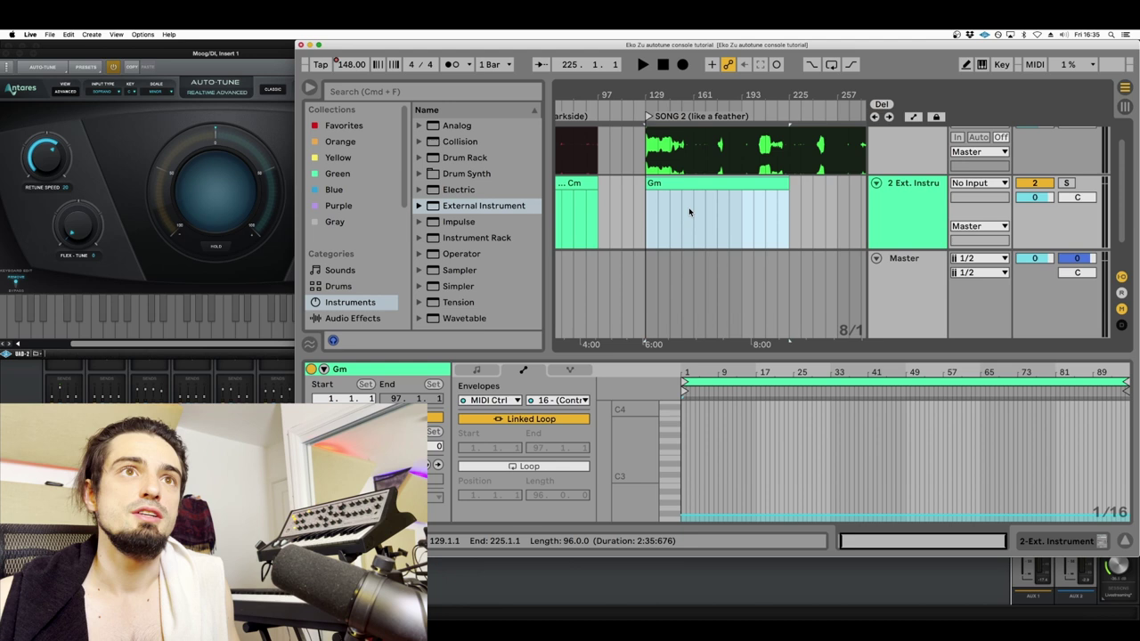
- Extend the Gm clip to bar 289 to cover the whole Like A Feather song
{"action": "scroll", "coordinate": [689, 212], "scroll_direction": "up", "scroll_amount": 1}
{"action": "left_click", "coordinate": [747, 161]}
{"action": "scroll", "coordinate": [713, 178], "scroll_direction": "right", "scroll_amount": 3}
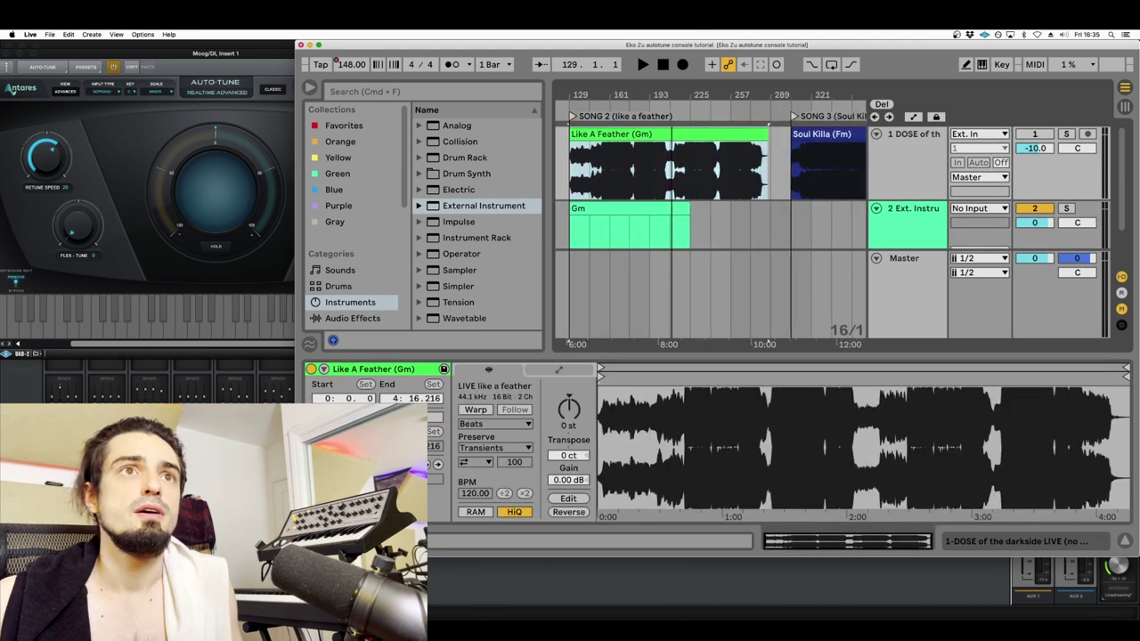
{"action": "left_click_drag", "start_coordinate": [689, 217], "coordinate": [770, 213]}
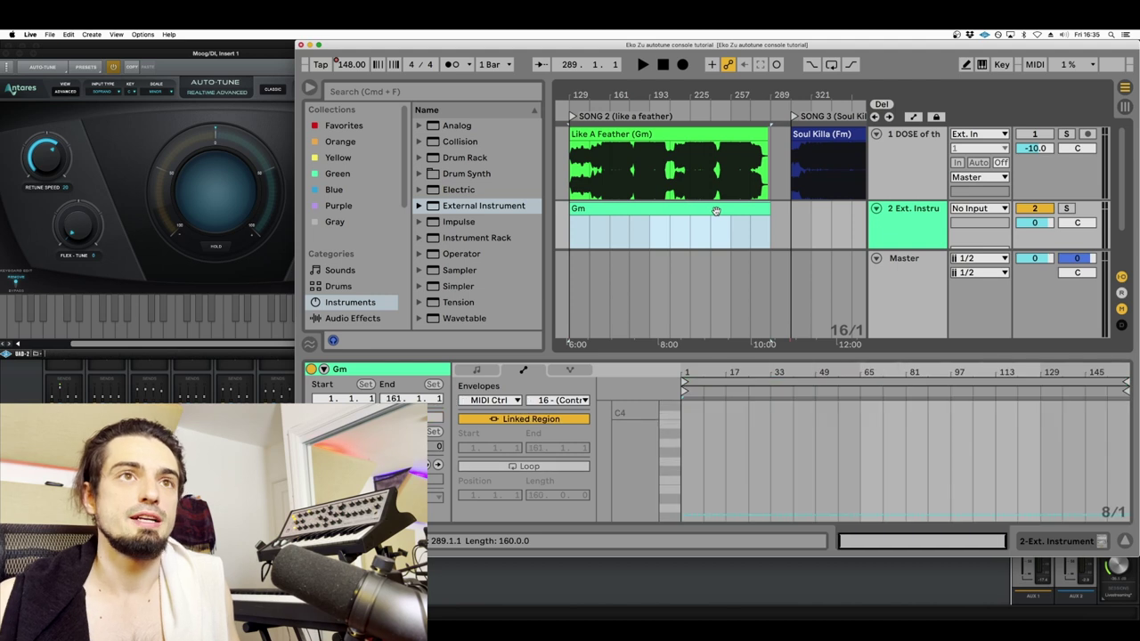
{"action": "scroll", "coordinate": [716, 210], "scroll_direction": "down", "scroll_amount": 1}
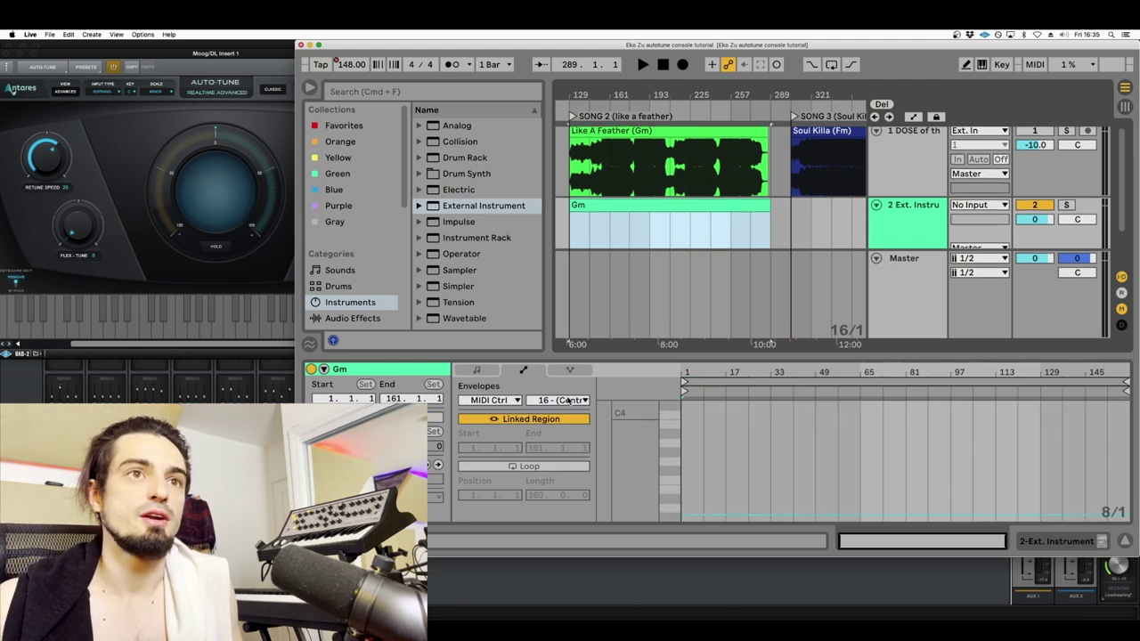
- Raise the Gm clip's controller 15 envelope during playback from SONG 2 until Auto-Tune's key is G
{"action": "left_click", "coordinate": [567, 401]}
{"action": "left_click", "coordinate": [571, 260]}
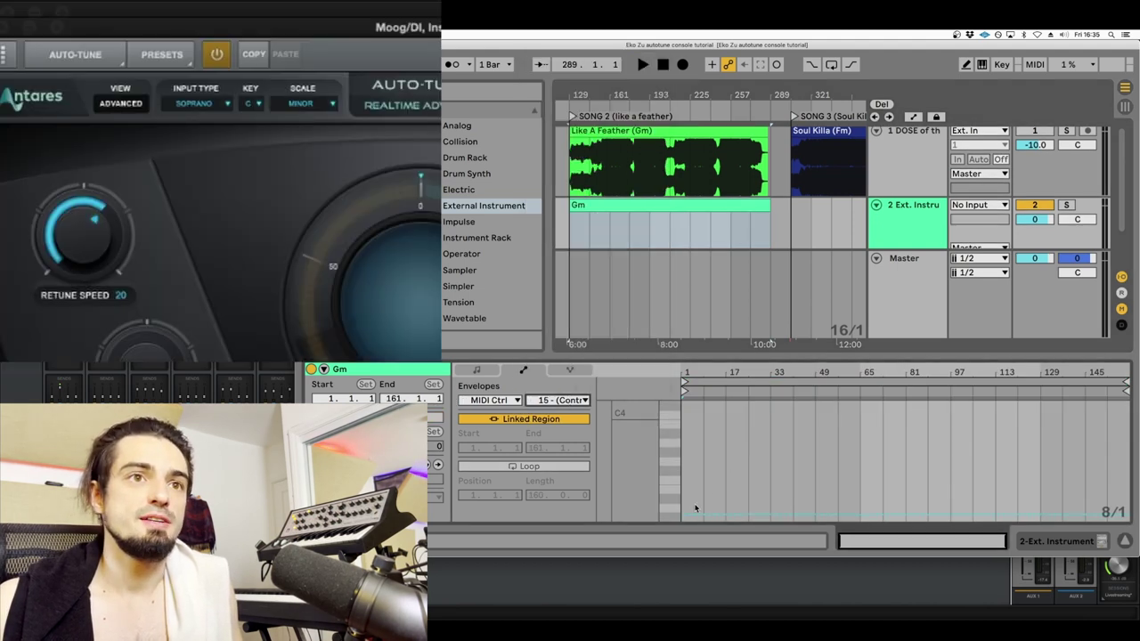
{"action": "mouse_move", "coordinate": [686, 511]}
{"action": "left_mouse_down"}
{"action": "mouse_move", "coordinate": [686, 450]}
{"action": "mouse_move", "coordinate": [687, 481]}
{"action": "left_mouse_up"}
{"action": "left_click", "coordinate": [619, 206]}
{"action": "key", "text": "space"}
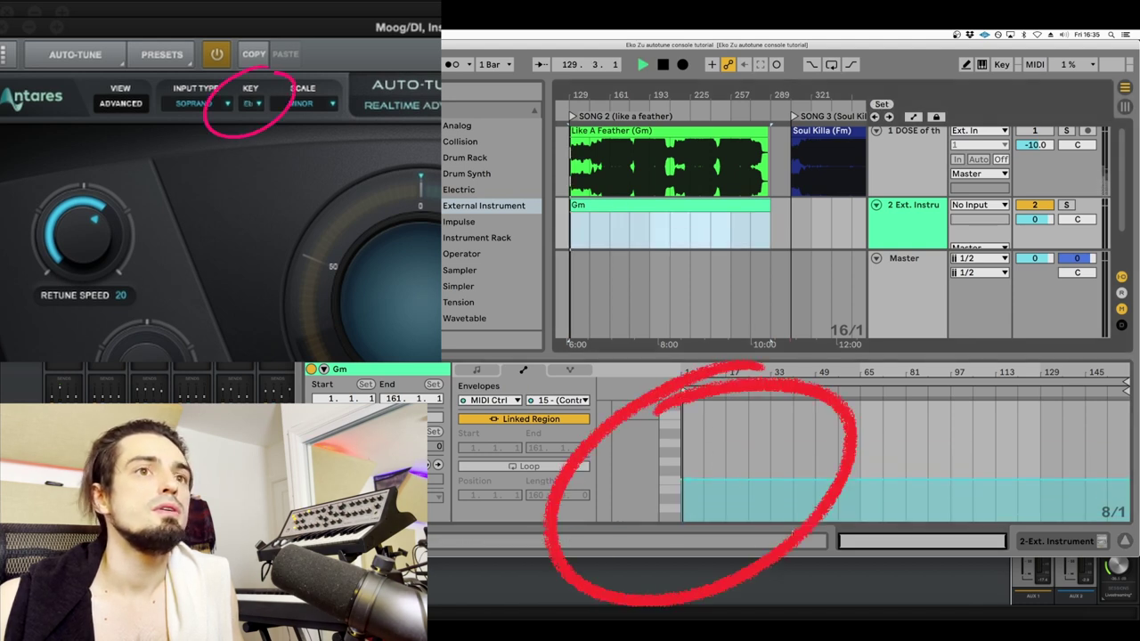
{"action": "mouse_move", "coordinate": [688, 481]}
{"action": "left_mouse_down"}
{"action": "mouse_move", "coordinate": [688, 497]}
{"action": "mouse_move", "coordinate": [688, 440]}
{"action": "left_mouse_up"}
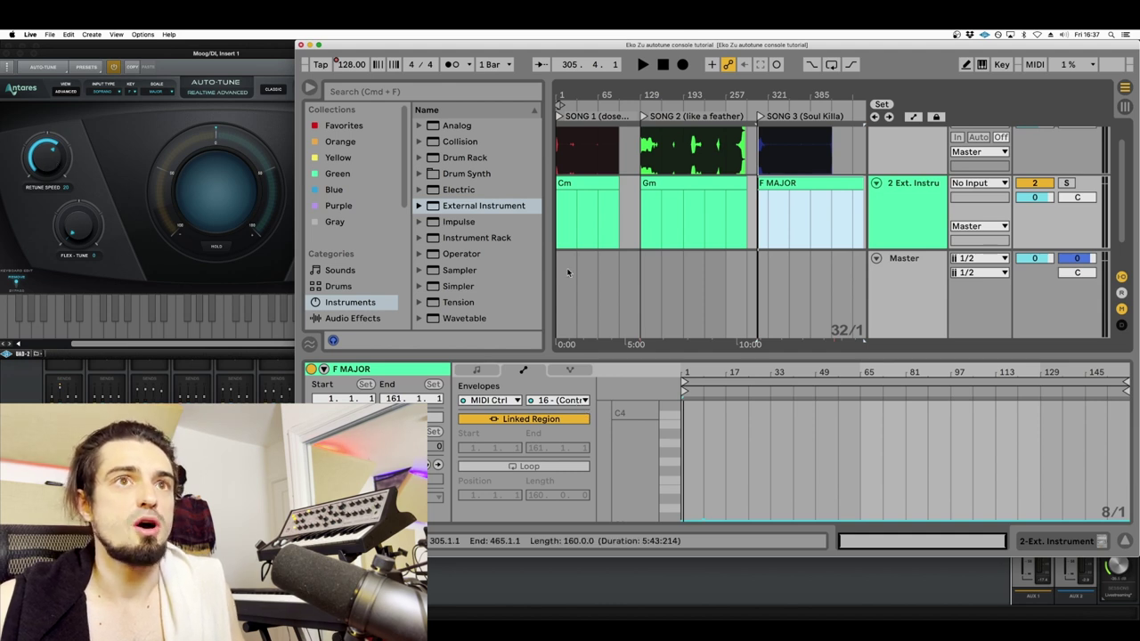
- Select the Cm clip, then switch to Console and open Auto-Tune's preferences to check the MIDI control assignments
{"action": "left_click", "coordinate": [589, 183]}
{"action": "left_click_drag", "start_coordinate": [562, 95], "coordinate": [635, 134]}
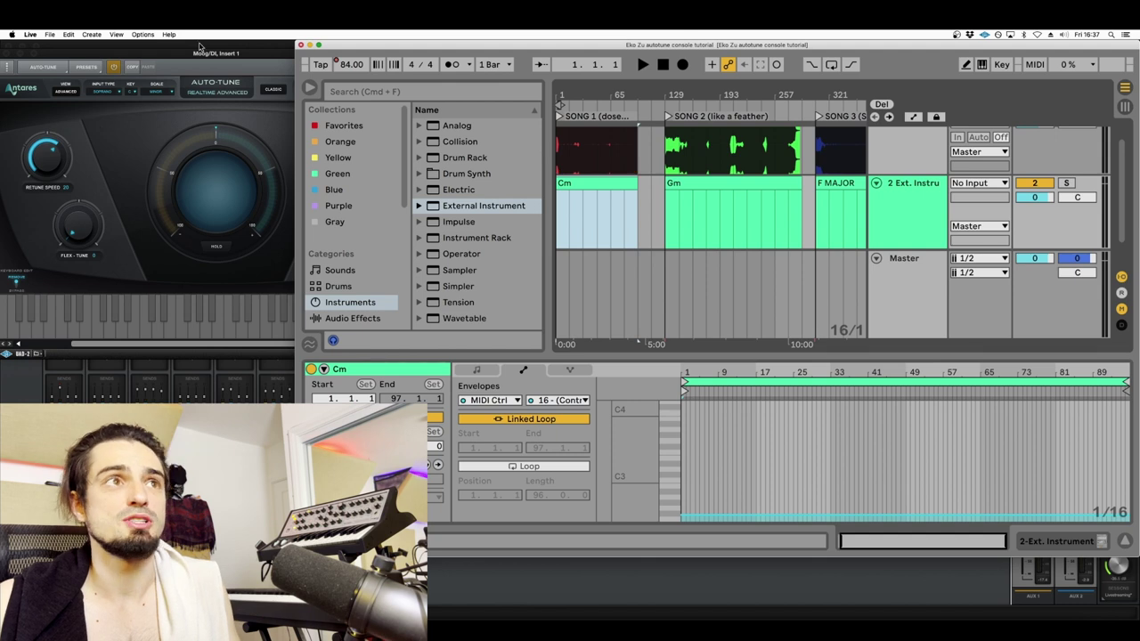
{"action": "left_click", "coordinate": [49, 162]}
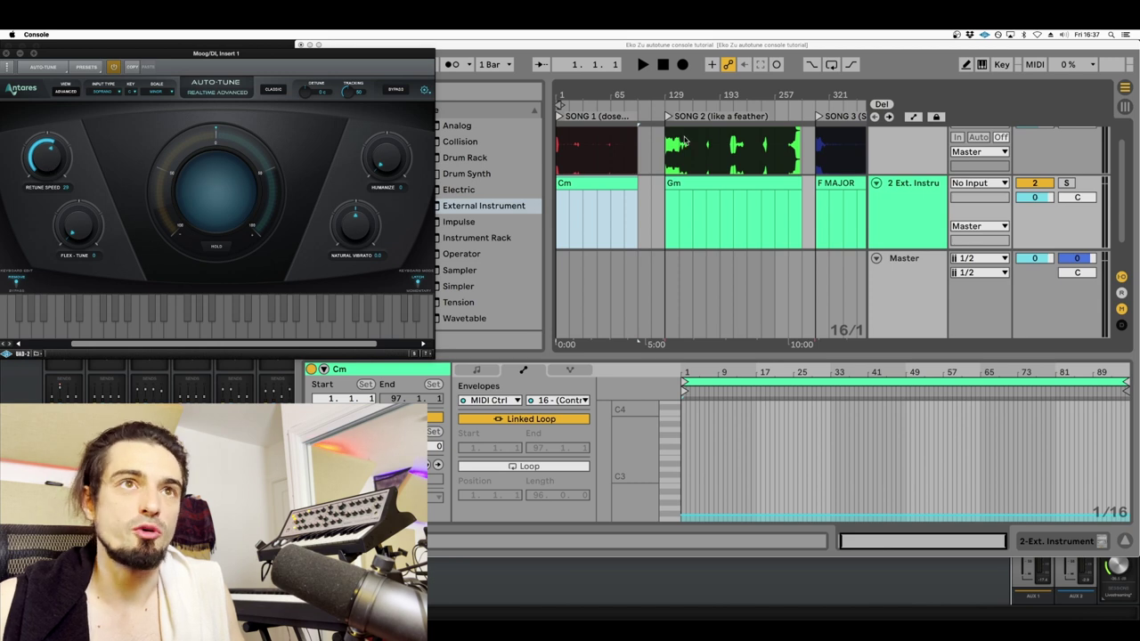
{"action": "left_click", "coordinate": [608, 90]}
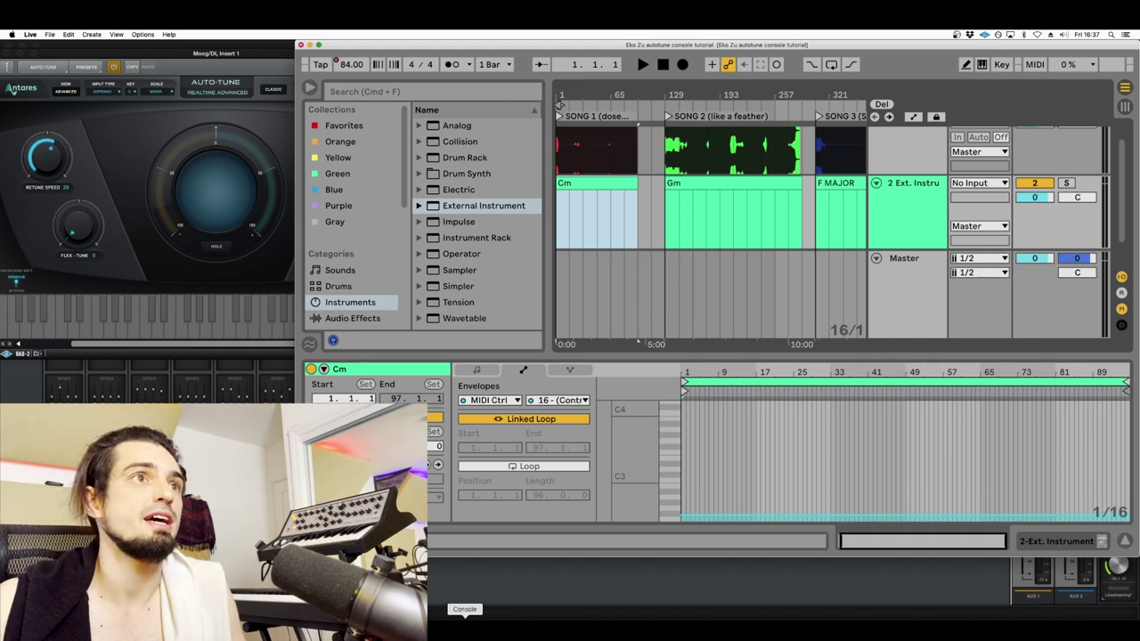
{"action": "left_click", "coordinate": [464, 628]}
{"action": "left_click", "coordinate": [426, 90]}
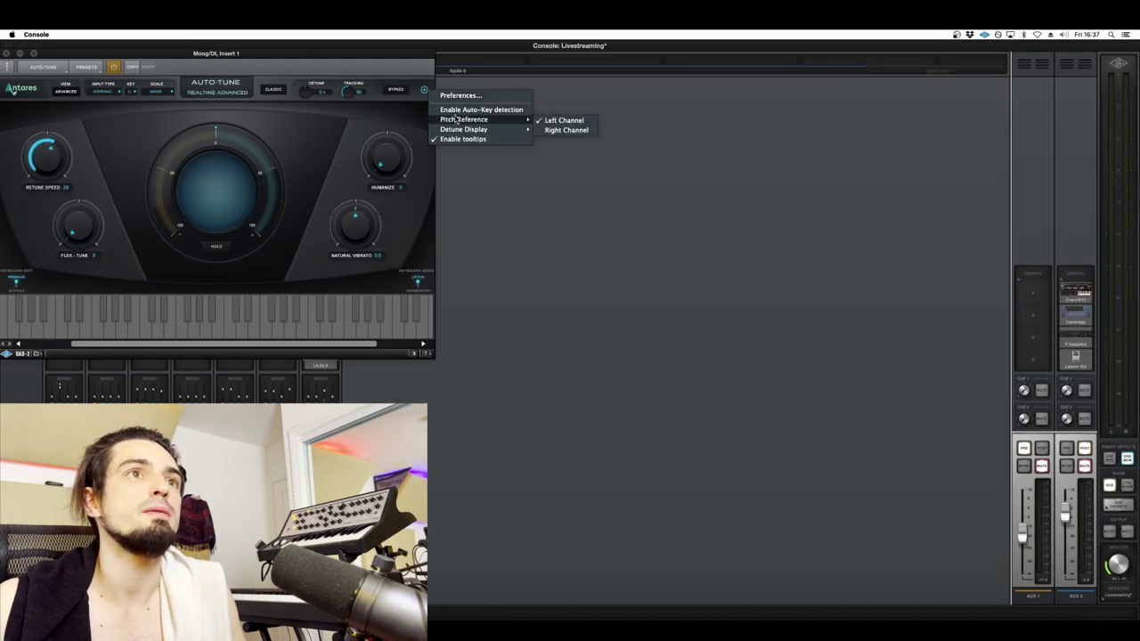
{"action": "left_click", "coordinate": [458, 93]}
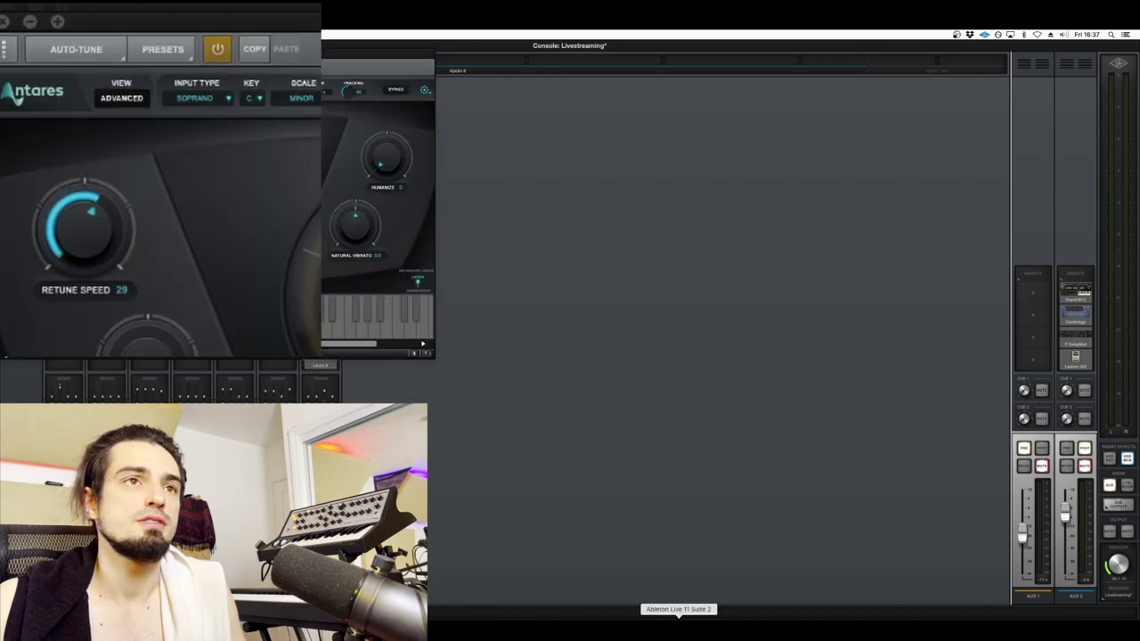
- Switch to Ableton Live and show the Cm clip's envelope for MIDI controller 14
{"action": "left_click", "coordinate": [659, 625]}
{"action": "left_click", "coordinate": [554, 400]}
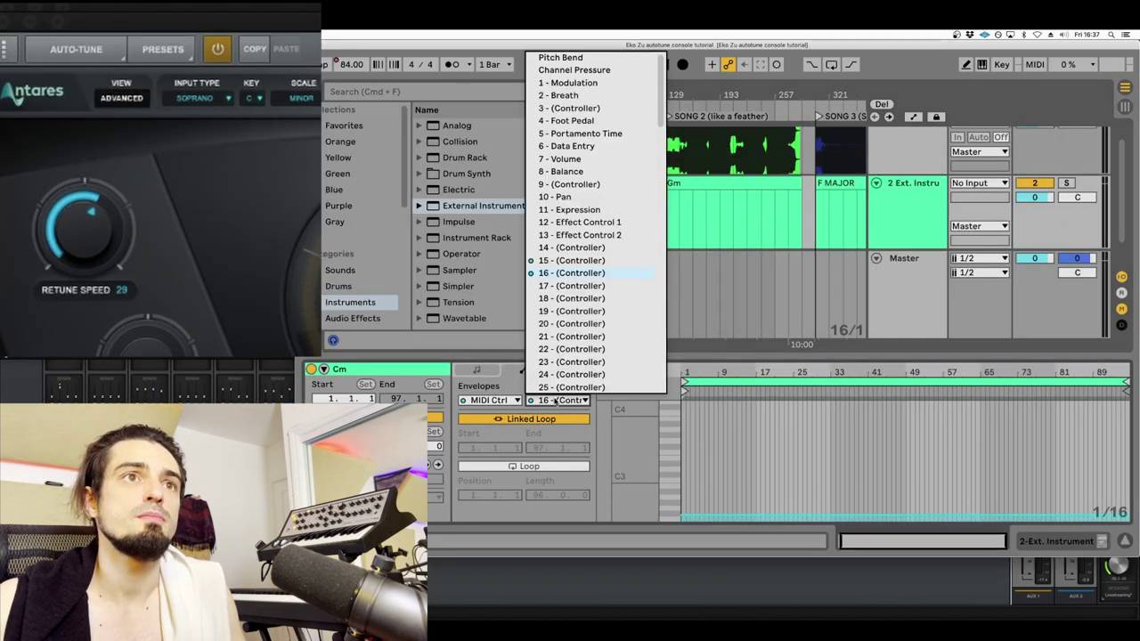
{"action": "left_click", "coordinate": [567, 247]}
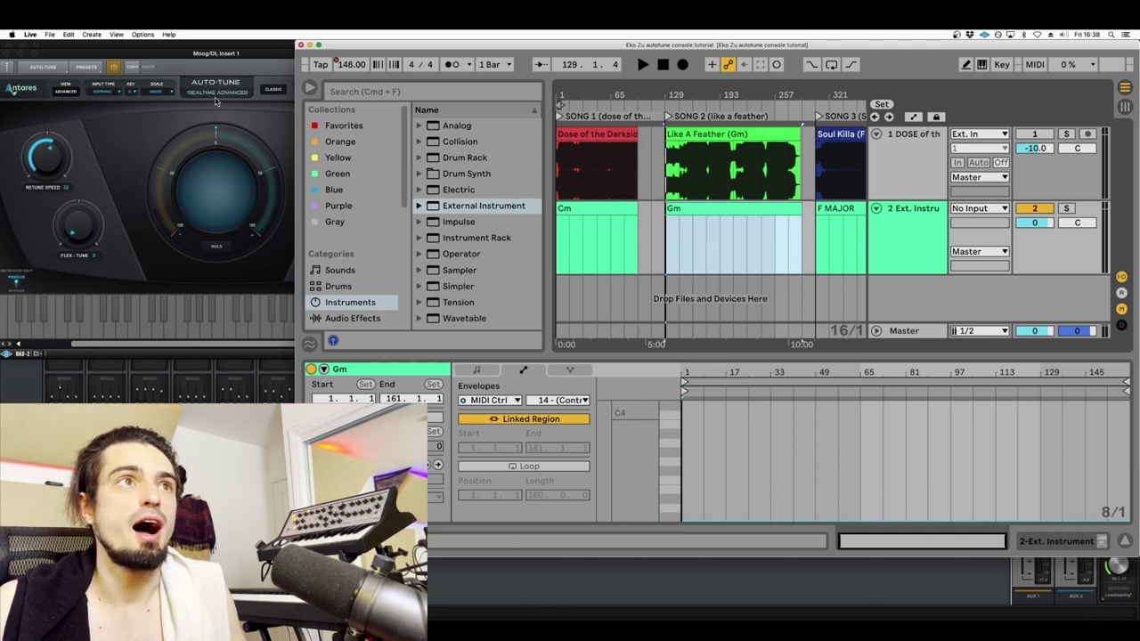
- Review and save Auto-Tune's MIDI control assignments in Console, and try out the Flex-Tune knob
{"action": "left_click", "coordinate": [262, 55]}
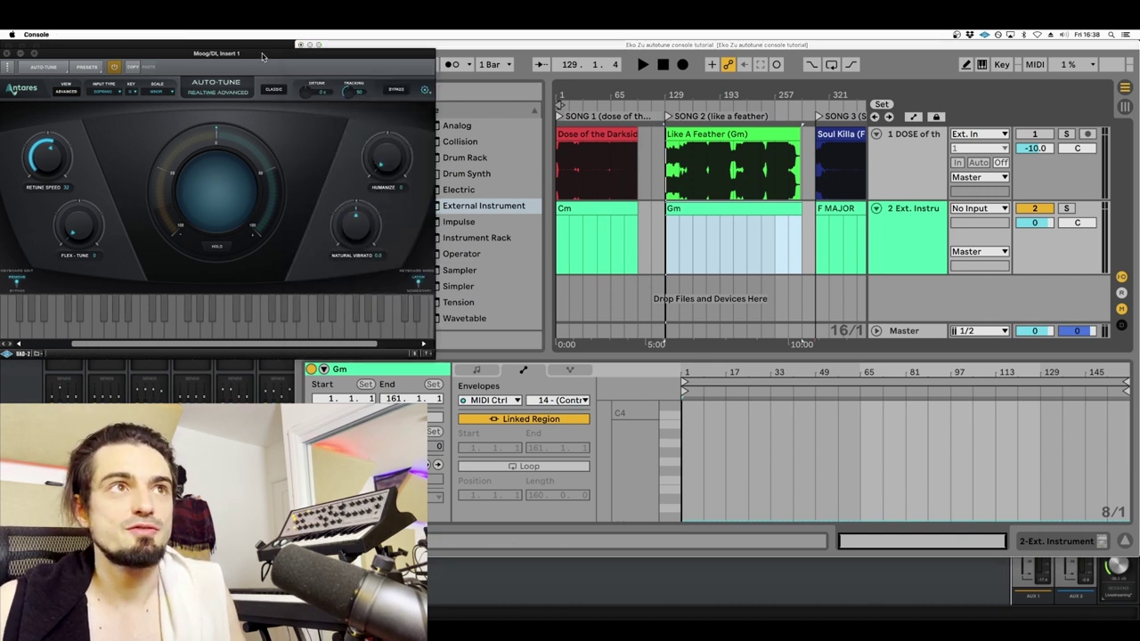
{"action": "left_click", "coordinate": [428, 93]}
{"action": "left_click", "coordinate": [463, 96]}
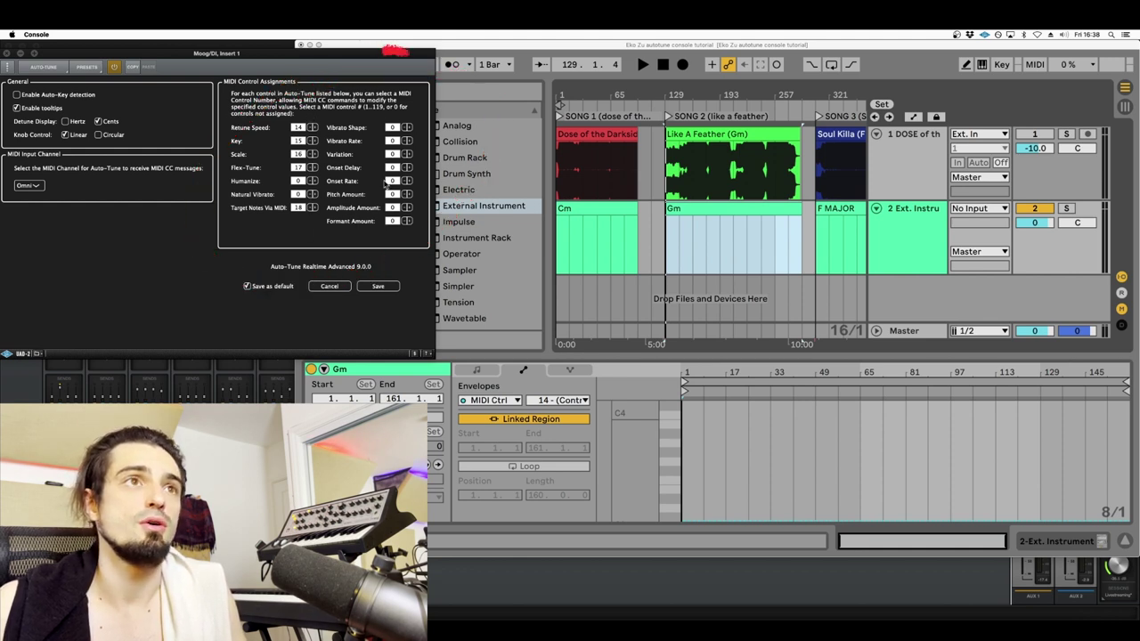
{"action": "left_click", "coordinate": [381, 286]}
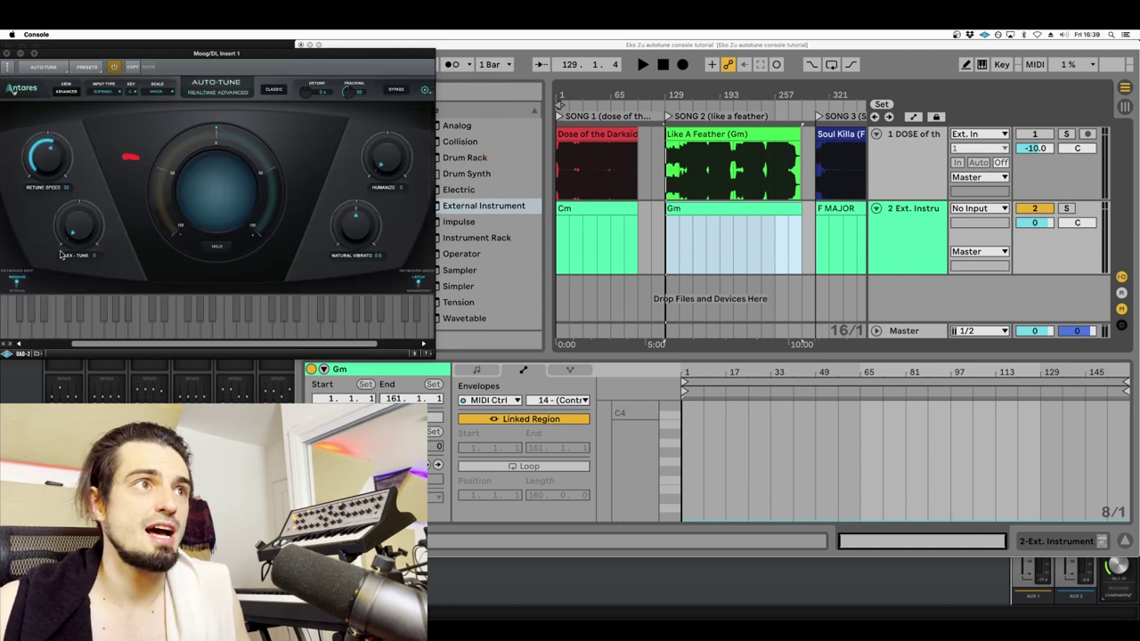
{"action": "mouse_move", "coordinate": [80, 234]}
{"action": "left_mouse_down"}
{"action": "mouse_move", "coordinate": [89, 160]}
{"action": "mouse_move", "coordinate": [89, 195]}
{"action": "left_mouse_up"}
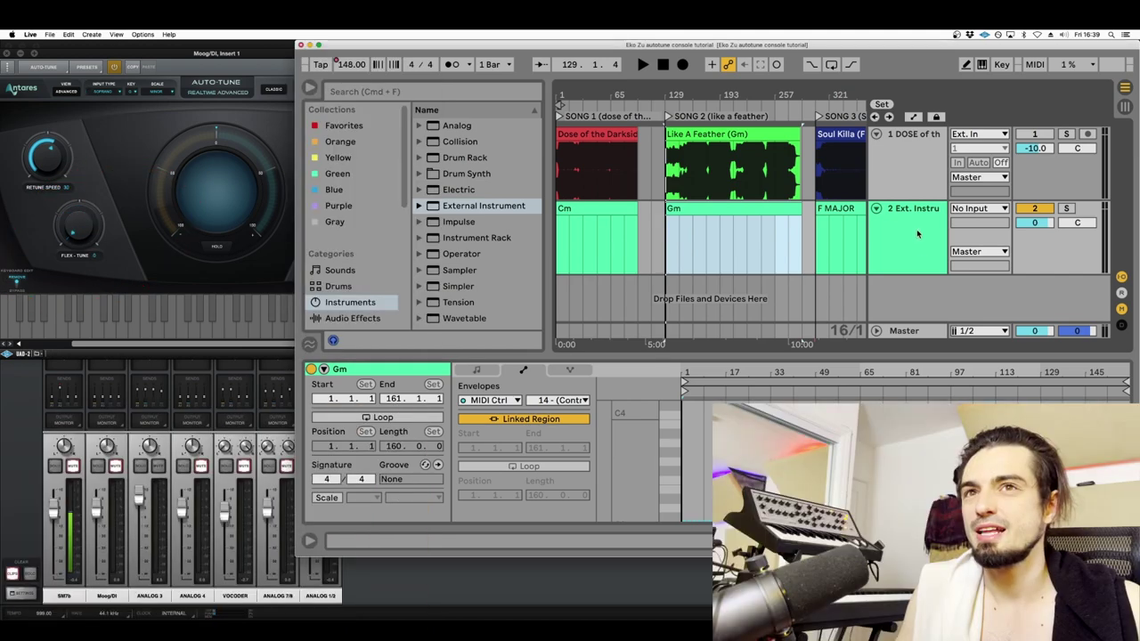
- Add a second External Instrument track below the existing one in Ableton Live and set its MIDI input to No Input
{"action": "left_click", "coordinate": [908, 265]}
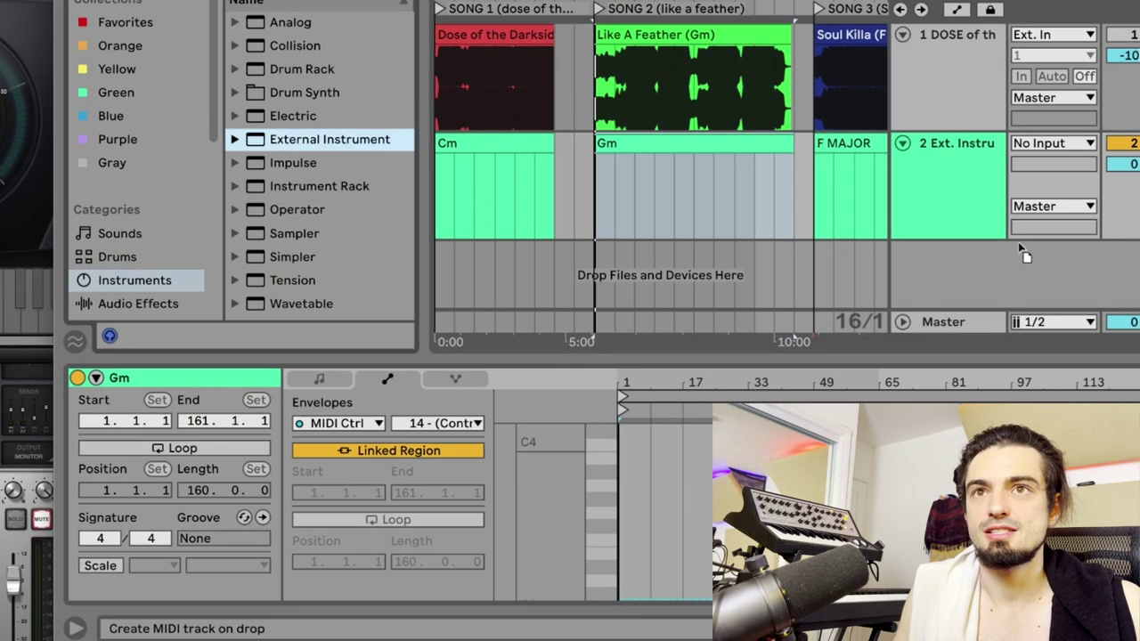
{"action": "double_click", "coordinate": [957, 270]}
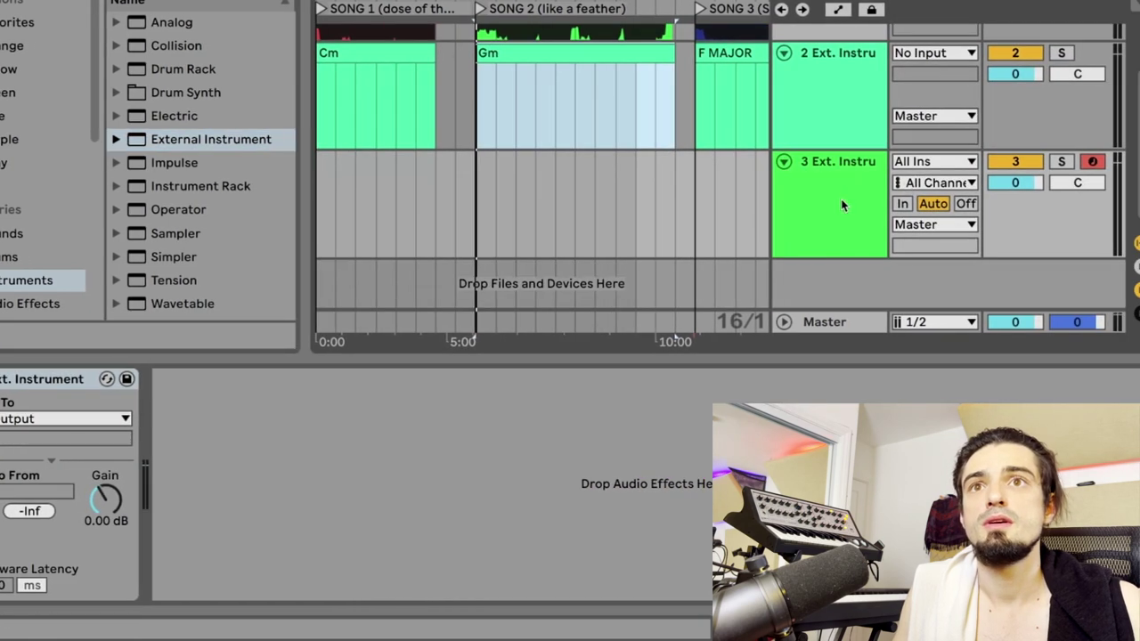
{"action": "left_click", "coordinate": [930, 162]}
{"action": "left_click", "coordinate": [937, 336]}
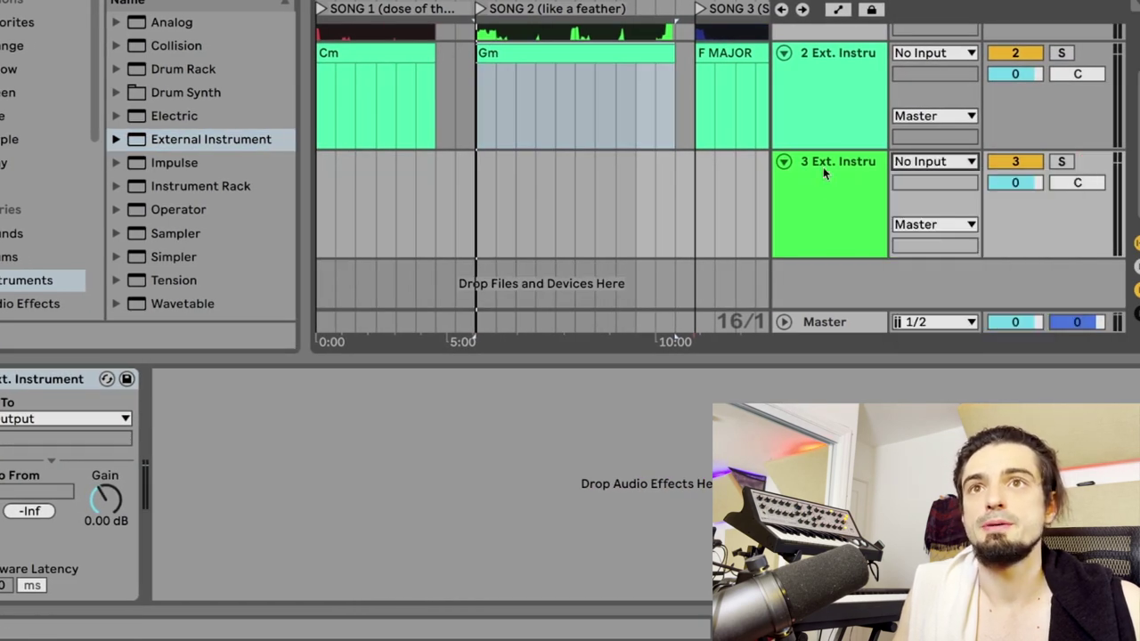
- Route the new External Instrument track's MIDI output to IAC Driver (UAD Console MIDI)
{"action": "left_click", "coordinate": [827, 173]}
{"action": "left_click", "coordinate": [149, 420]}
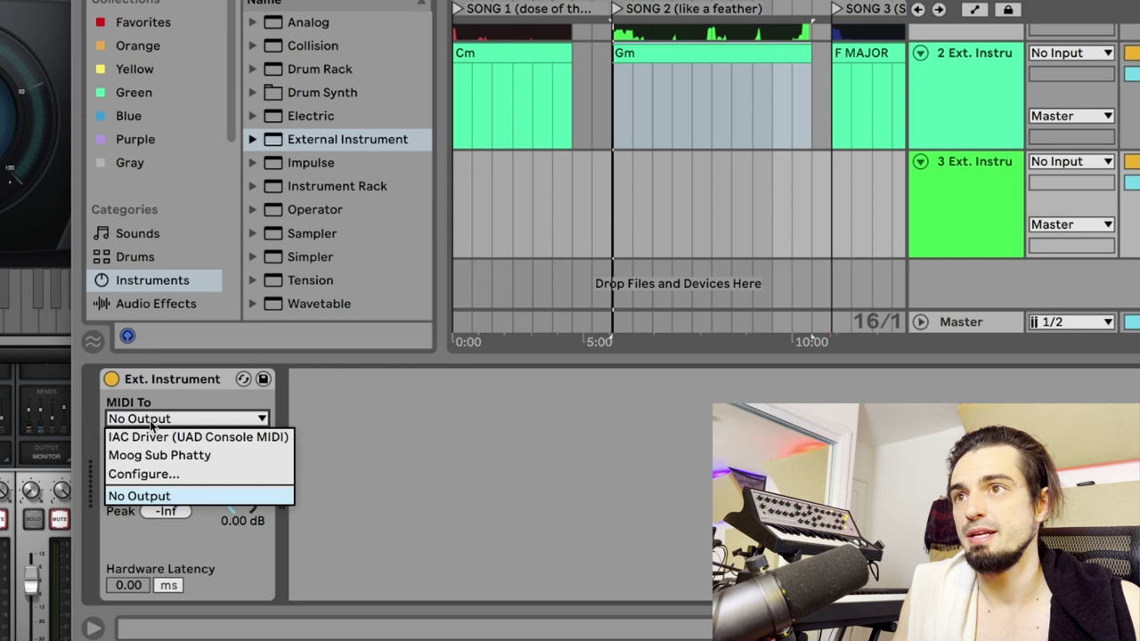
{"action": "left_click", "coordinate": [187, 436]}
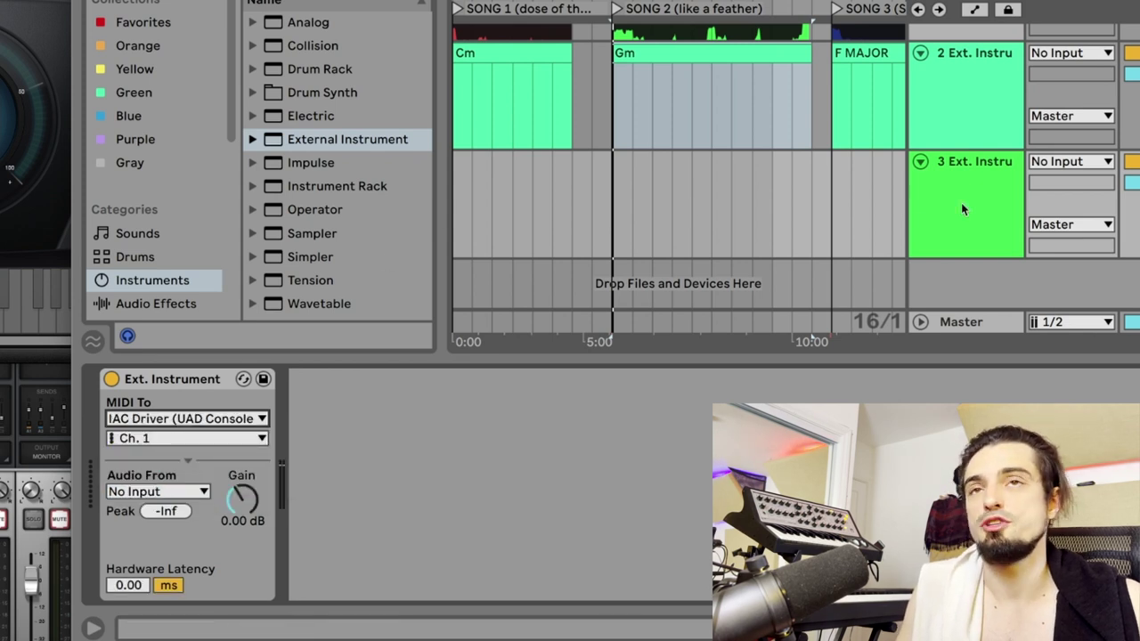
- Rename the first External Instrument track as KEY and the new one as BYPASS, keeping the automatic track numbers
{"action": "left_click", "coordinate": [964, 89]}
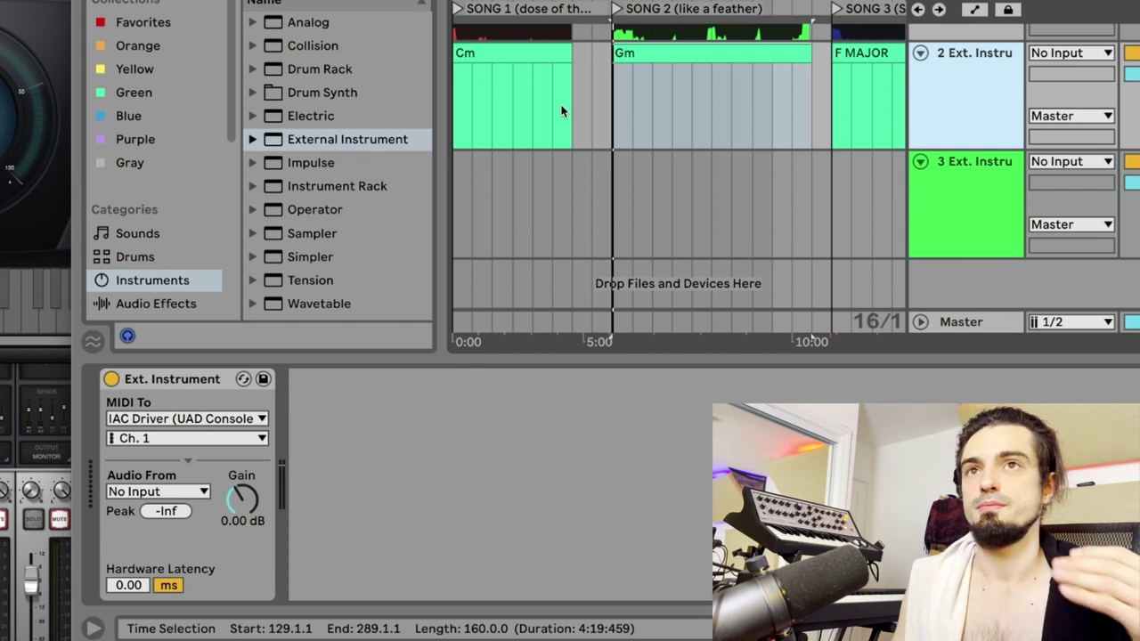
{"action": "key", "text": "super+r"}
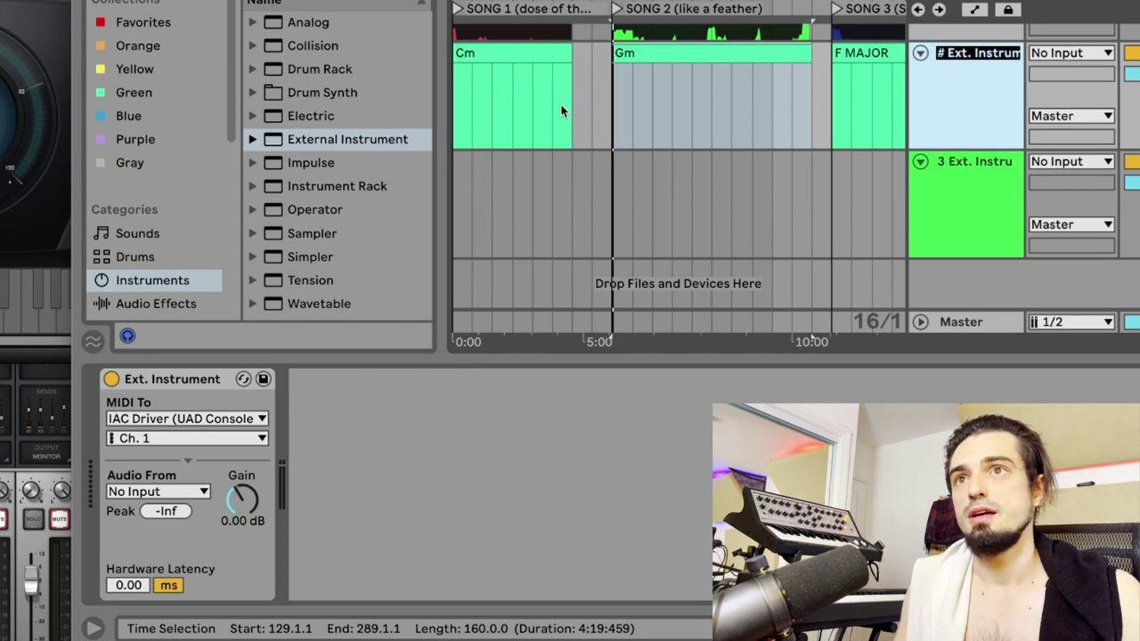
{"action": "type", "text": "# KEY"}
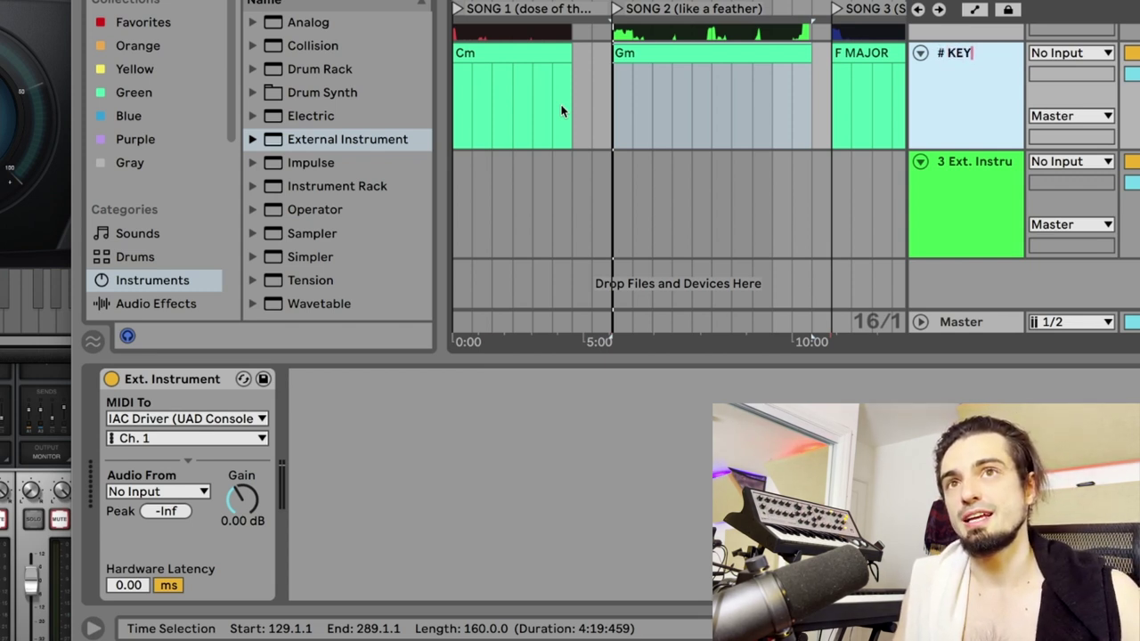
{"action": "key", "text": "Tab"}
{"action": "type", "text": "#"}
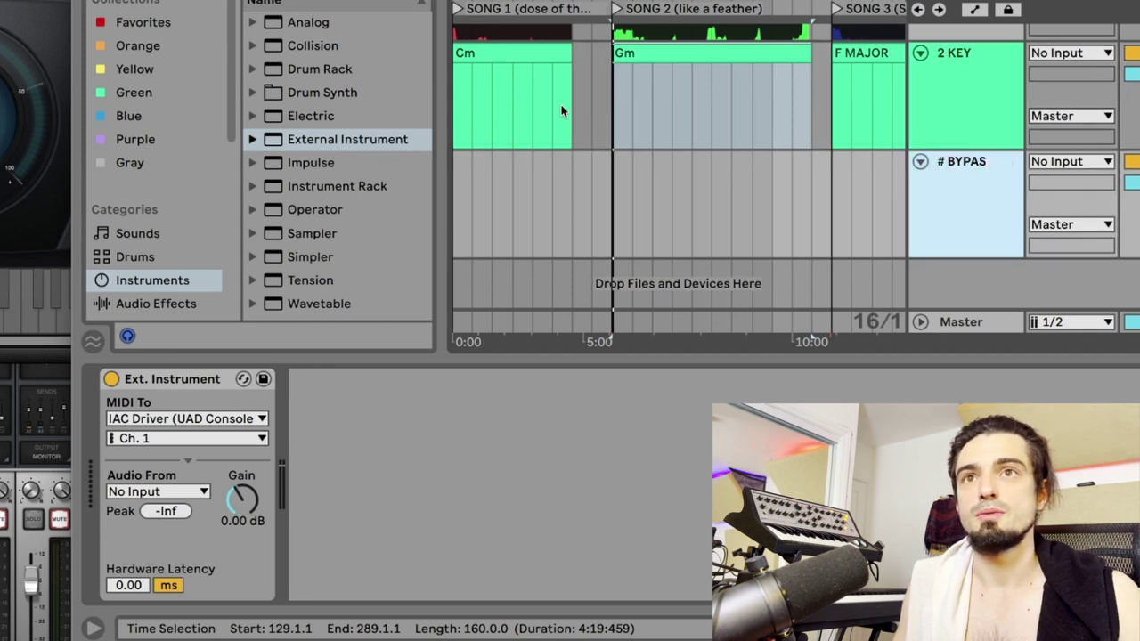
{"action": "type", "text": " BYPASS"}
{"action": "key", "text": "Return"}
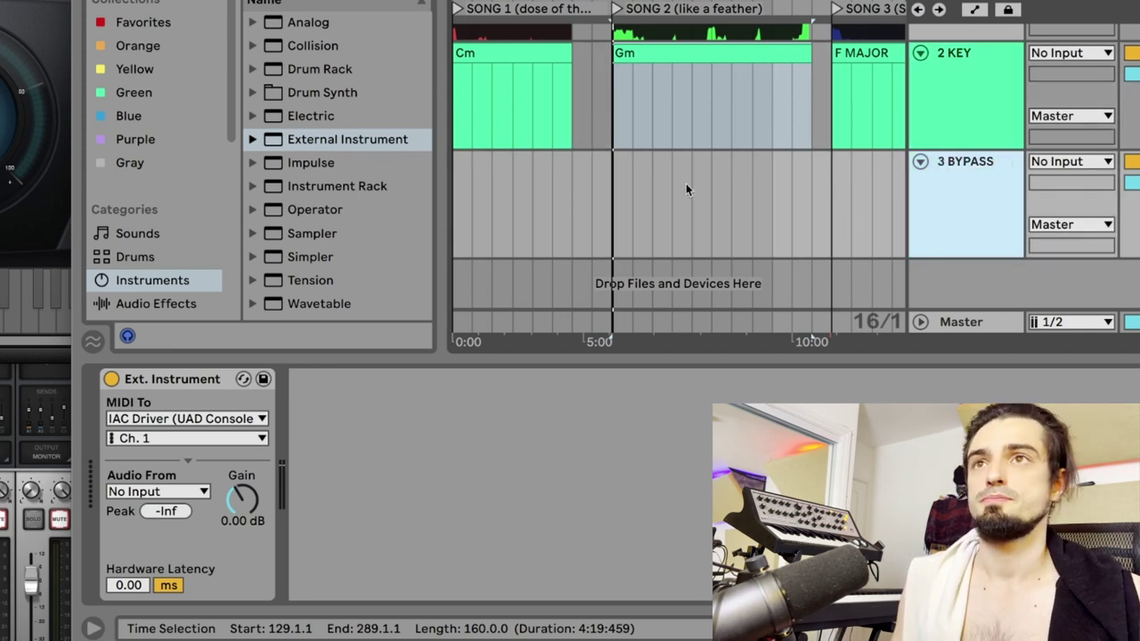
- Insert an empty MIDI clip on the BYPASS track from bar 97 to bar 129, between SONG 1 and SONG 2
{"action": "left_click", "coordinate": [538, 217]}
{"action": "left_click_drag", "start_coordinate": [569, 221], "coordinate": [380, 214]}
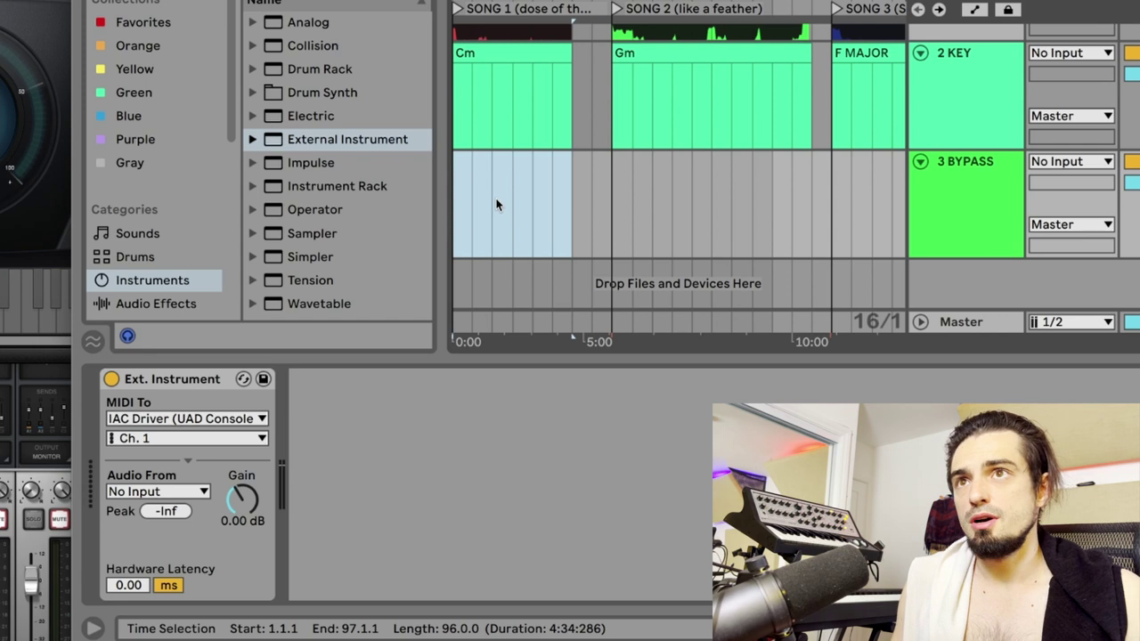
{"action": "left_click_drag", "start_coordinate": [573, 219], "coordinate": [611, 219]}
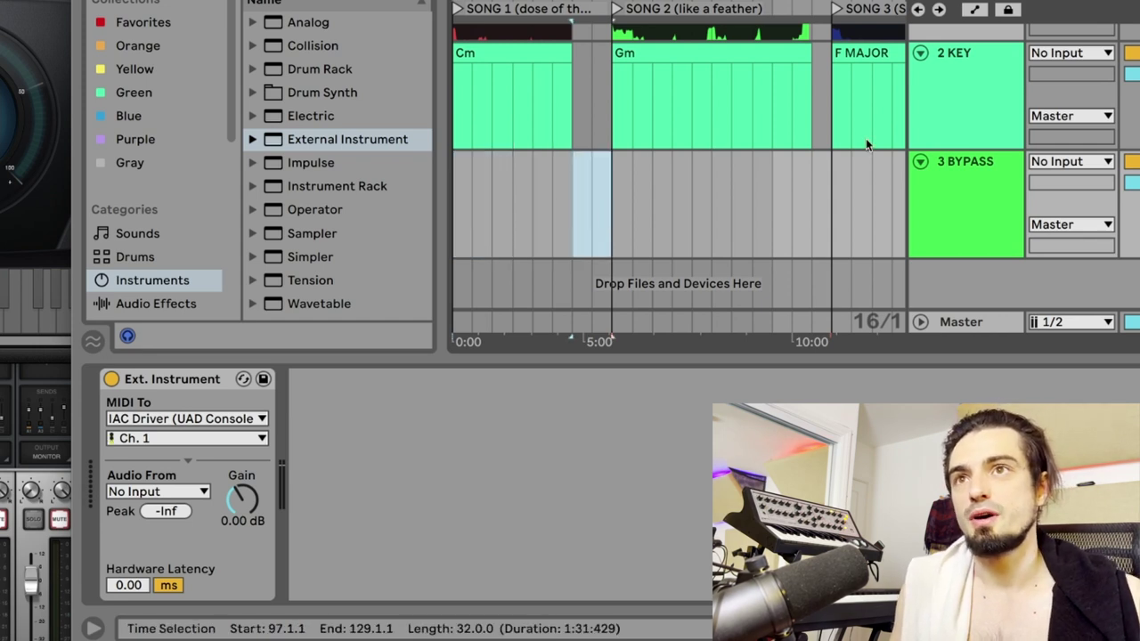
{"action": "key", "text": "super+shift+m"}
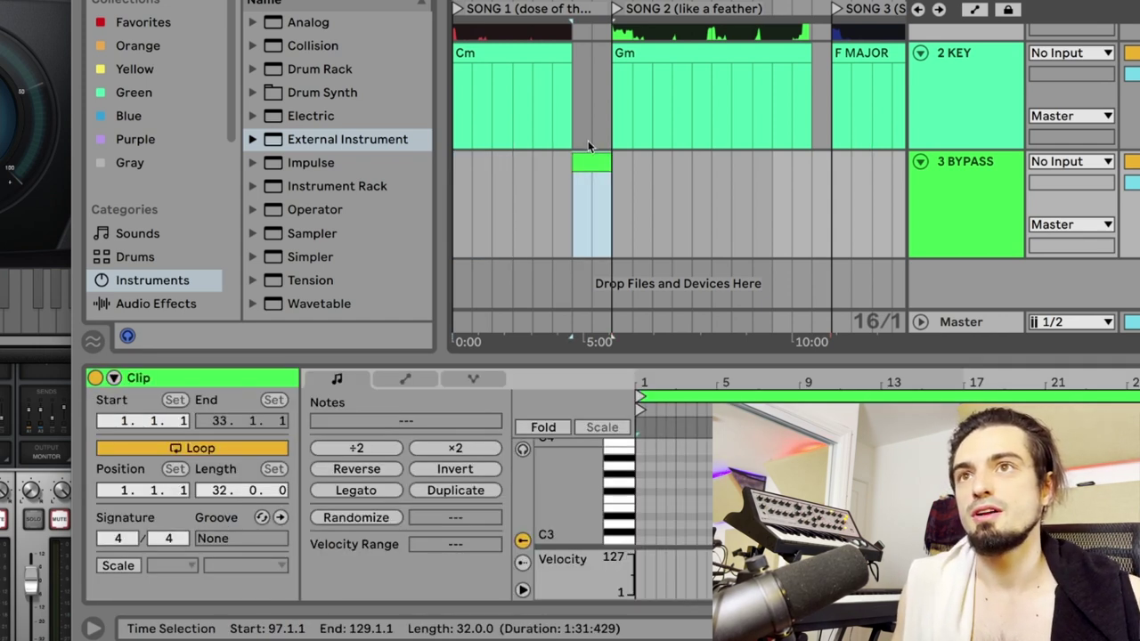
{"action": "key", "text": "Delete"}
{"action": "left_click_drag", "start_coordinate": [608, 3], "coordinate": [629, 22]}
{"action": "right_click", "coordinate": [608, 192]}
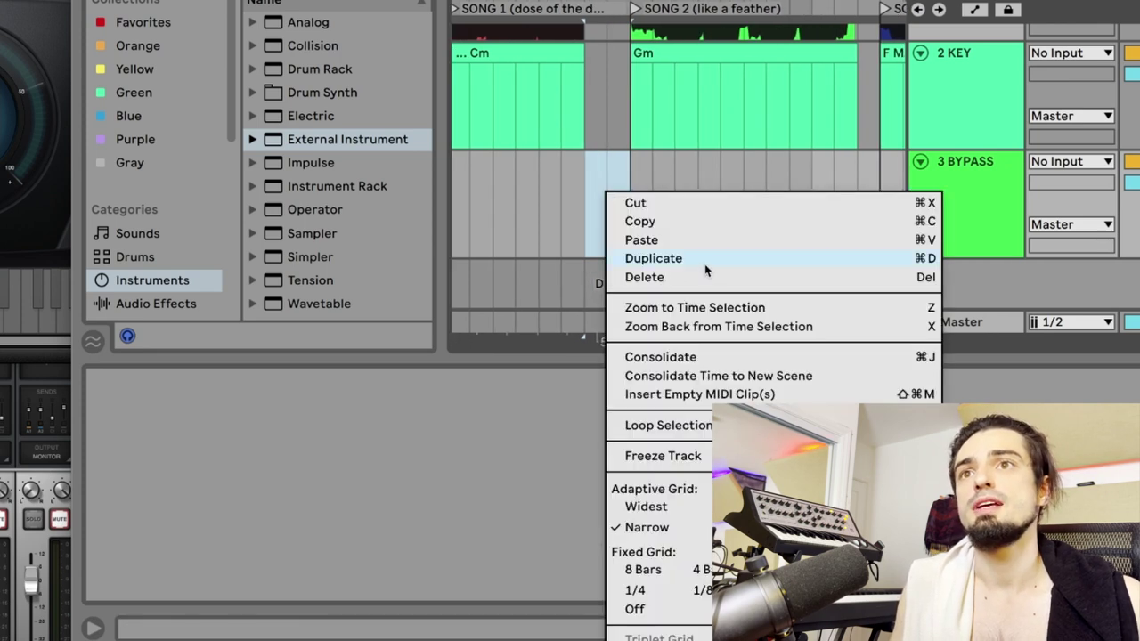
{"action": "left_click", "coordinate": [706, 394]}
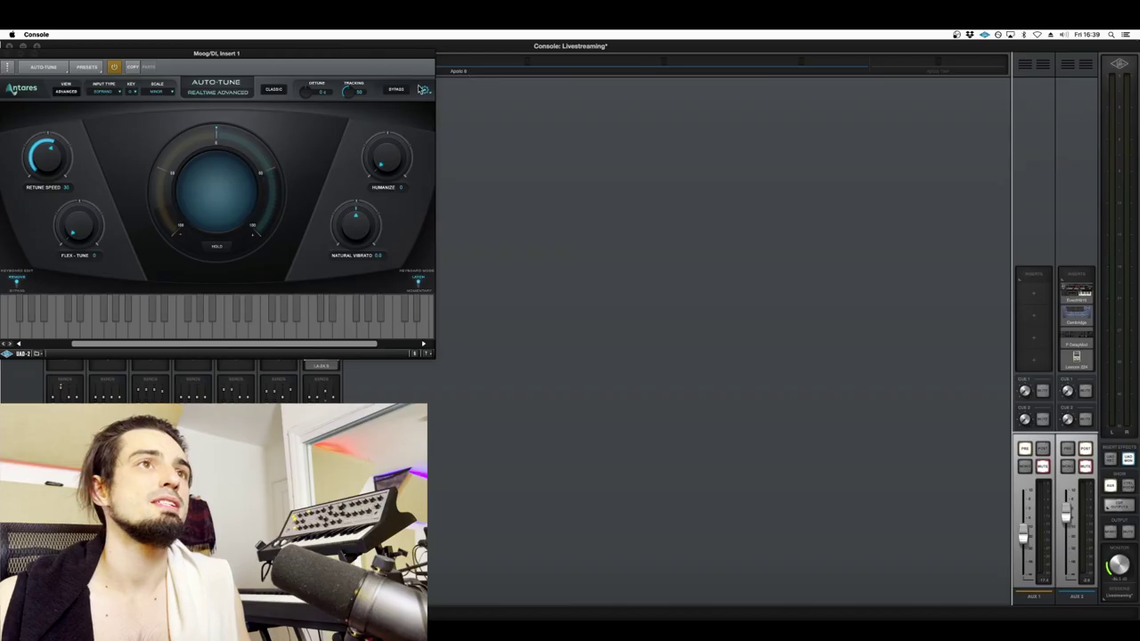
- Check Flex-Tune's MIDI controller number in Auto-Tune's preferences in Console and save the preferences
{"action": "left_click", "coordinate": [426, 91]}
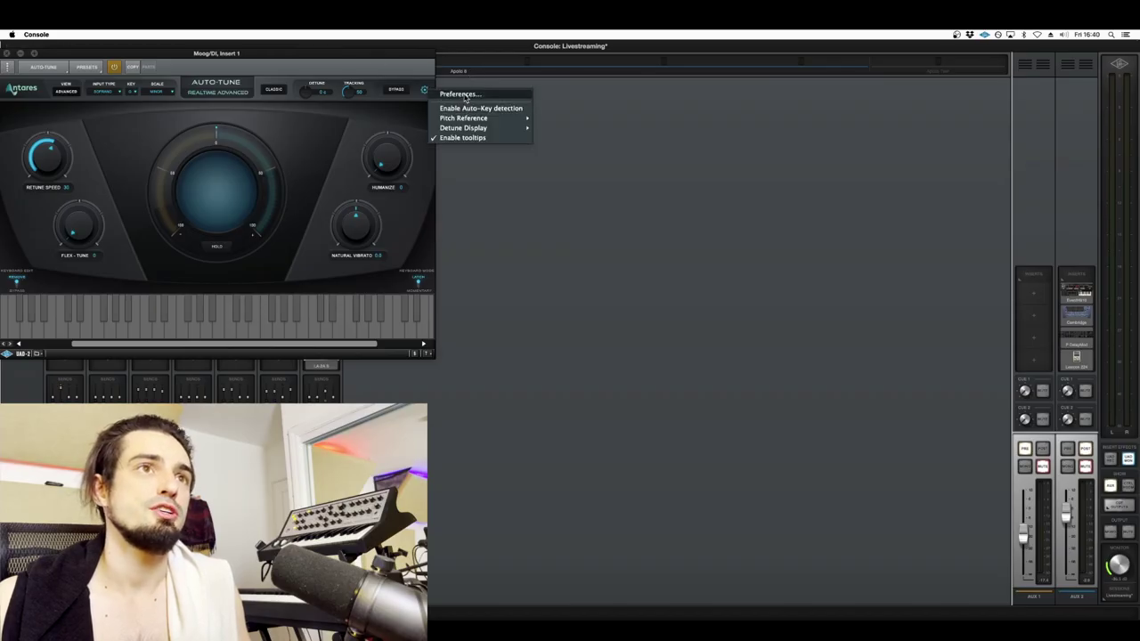
{"action": "left_click", "coordinate": [446, 89]}
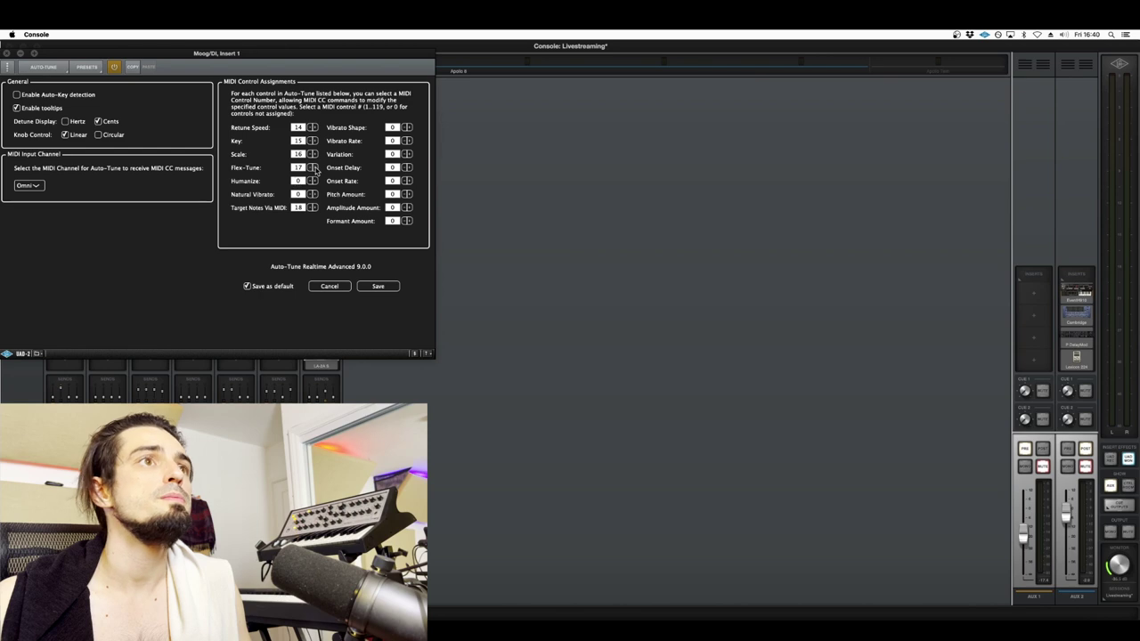
{"action": "left_click", "coordinate": [380, 287]}
- In Ableton Live, raise the BYPASS clip's controller 17 envelope to maximum so Auto-Tune's Flex-Tune goes to 100
{"action": "key", "text": "super+Tab"}
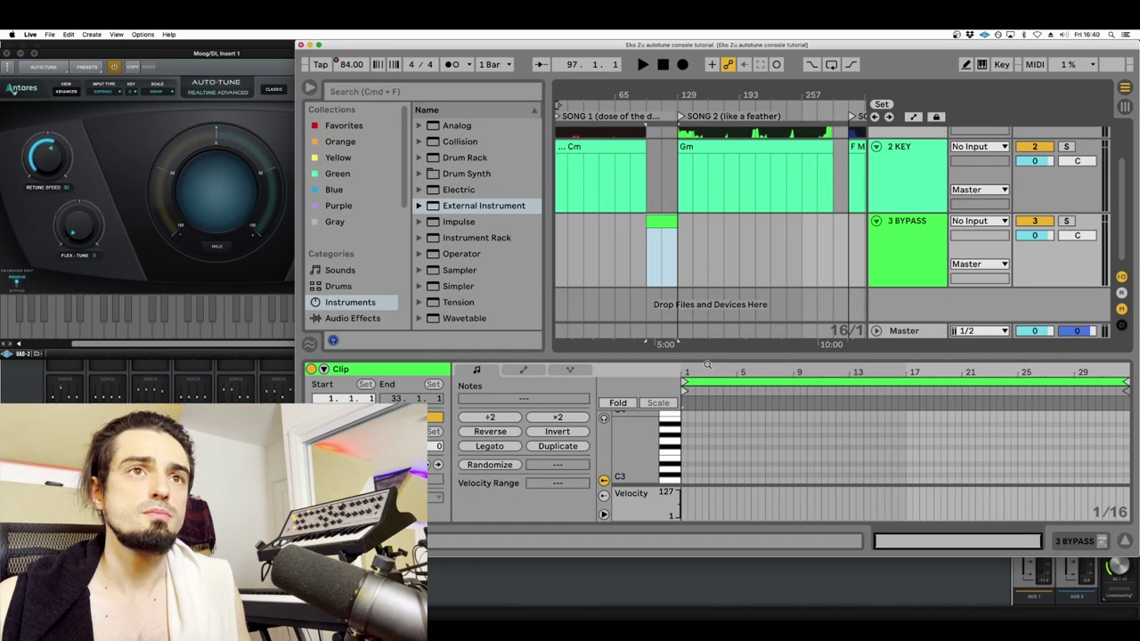
{"action": "left_click", "coordinate": [524, 370]}
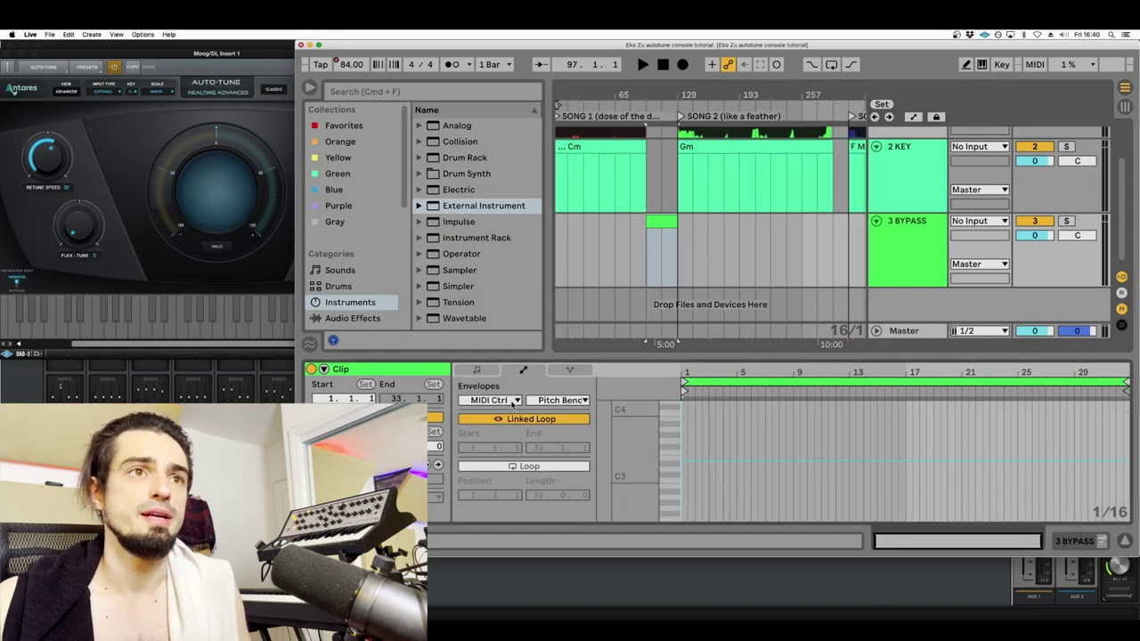
{"action": "left_click", "coordinate": [562, 400]}
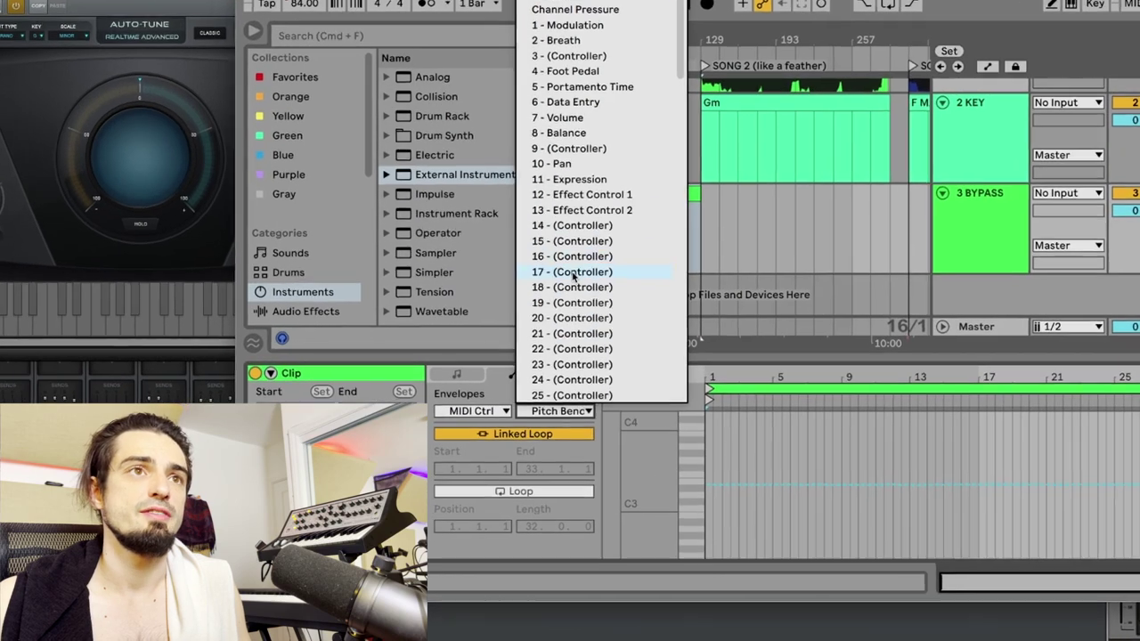
{"action": "left_click", "coordinate": [570, 285]}
{"action": "left_click_drag", "start_coordinate": [753, 618], "coordinate": [750, 418]}
{"action": "left_click", "coordinate": [725, 153]}
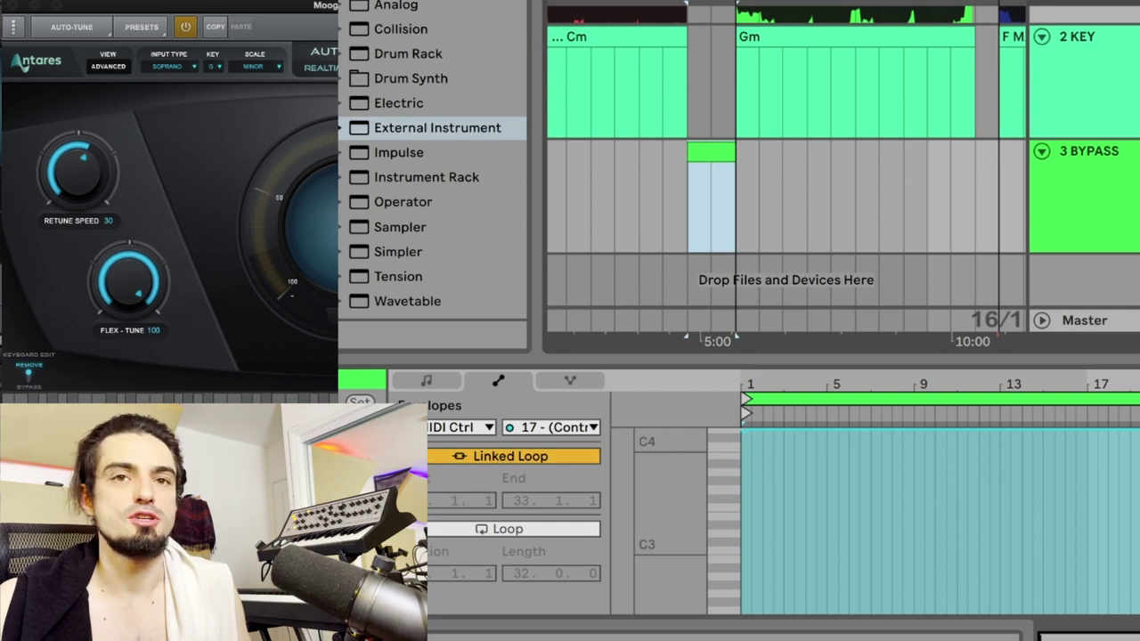
- Colour the clip between SONG 1 and SONG 2 red and rename it BYPASS
{"action": "right_click", "coordinate": [715, 152]}
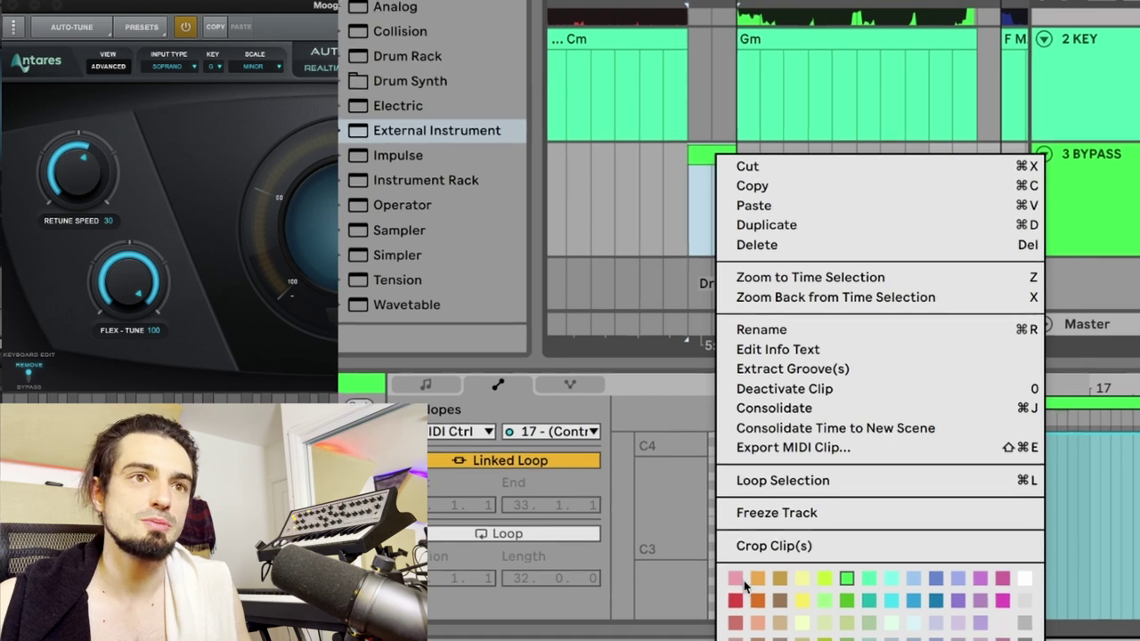
{"action": "left_click", "coordinate": [734, 595]}
{"action": "key", "text": "super+r"}
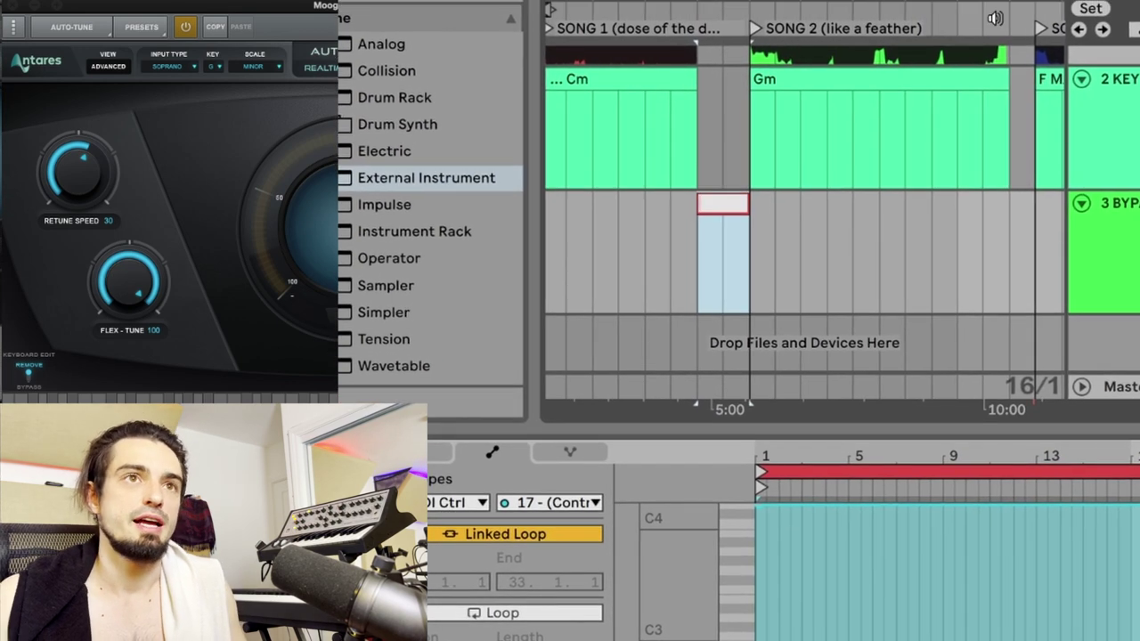
{"action": "type", "text": "BYPASS"}
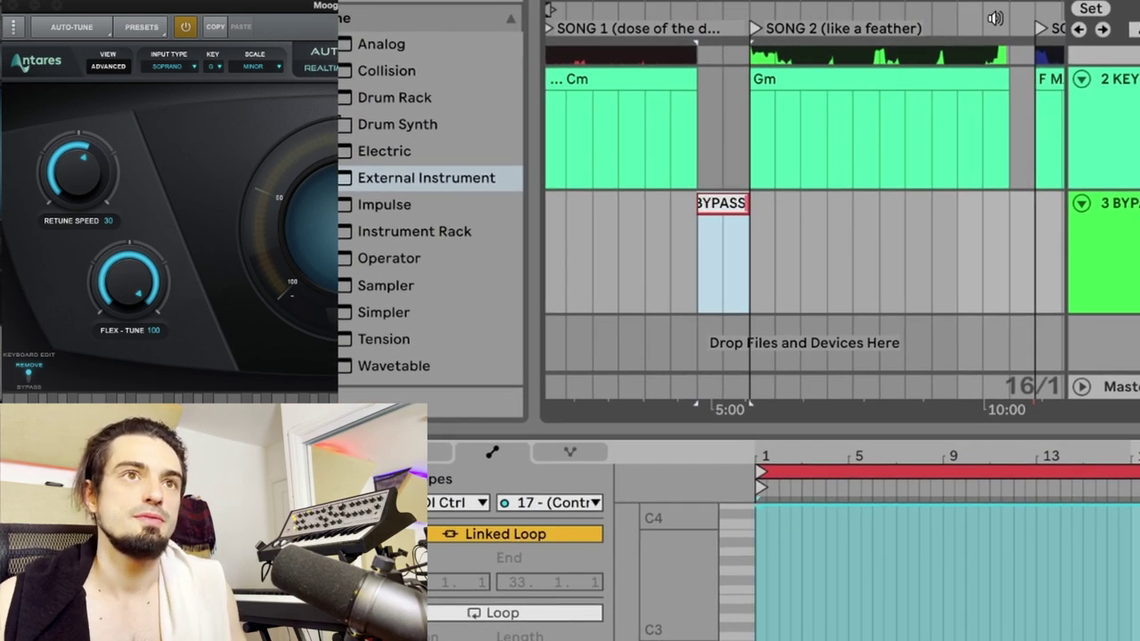
{"action": "key", "text": "Return"}
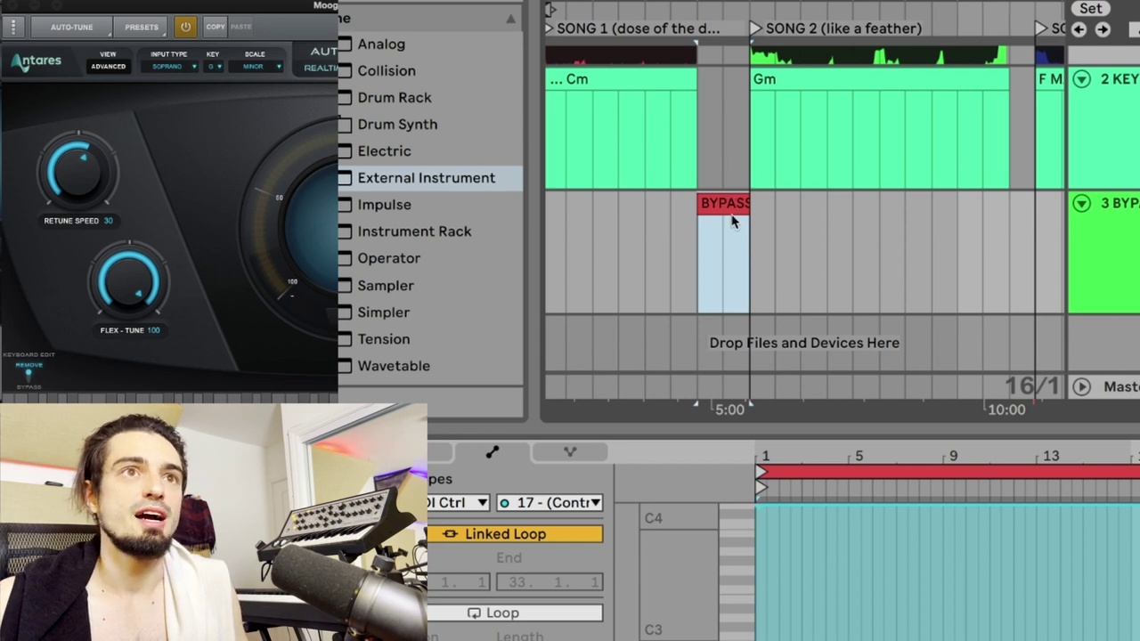
- Paste a copy of the BYPASS clip at the start of SONG 1 on the same track and rename it TUNE
{"action": "scroll", "coordinate": [732, 223], "scroll_direction": "left", "scroll_amount": 1}
{"action": "left_click", "coordinate": [561, 249]}
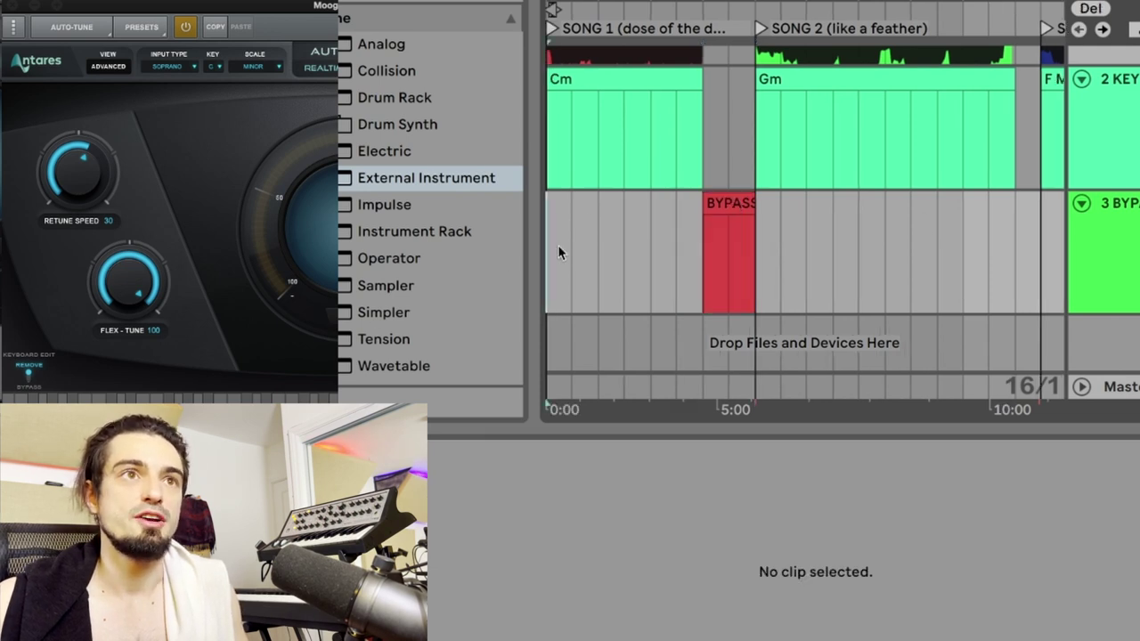
{"action": "key", "text": "ctrl+v"}
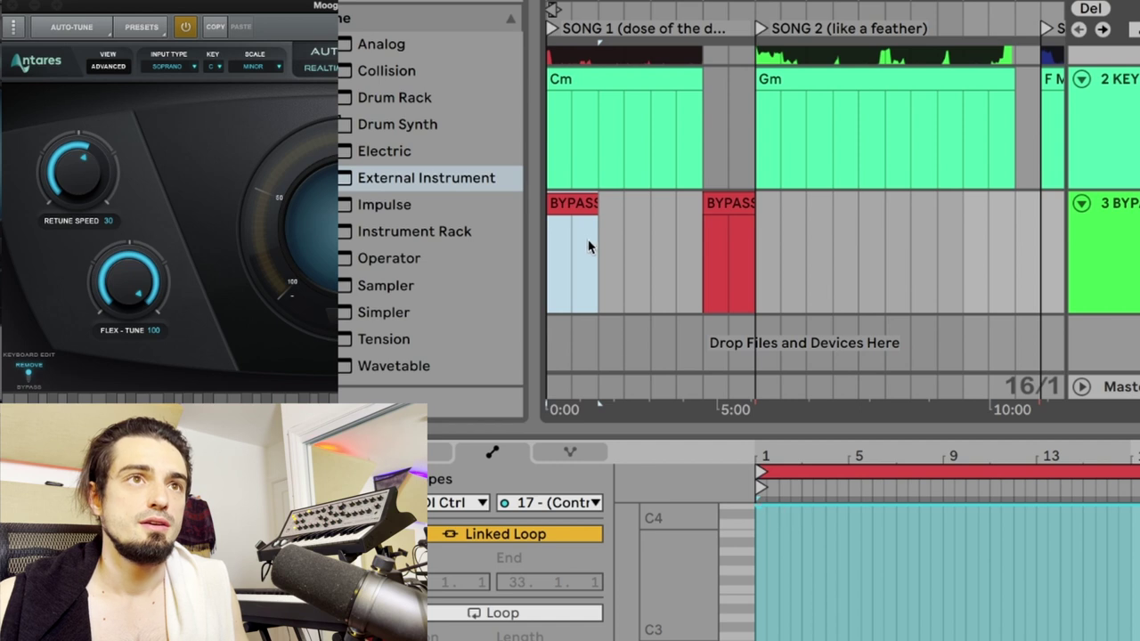
{"action": "left_click", "coordinate": [594, 218]}
{"action": "type", "text": "TUNE"}
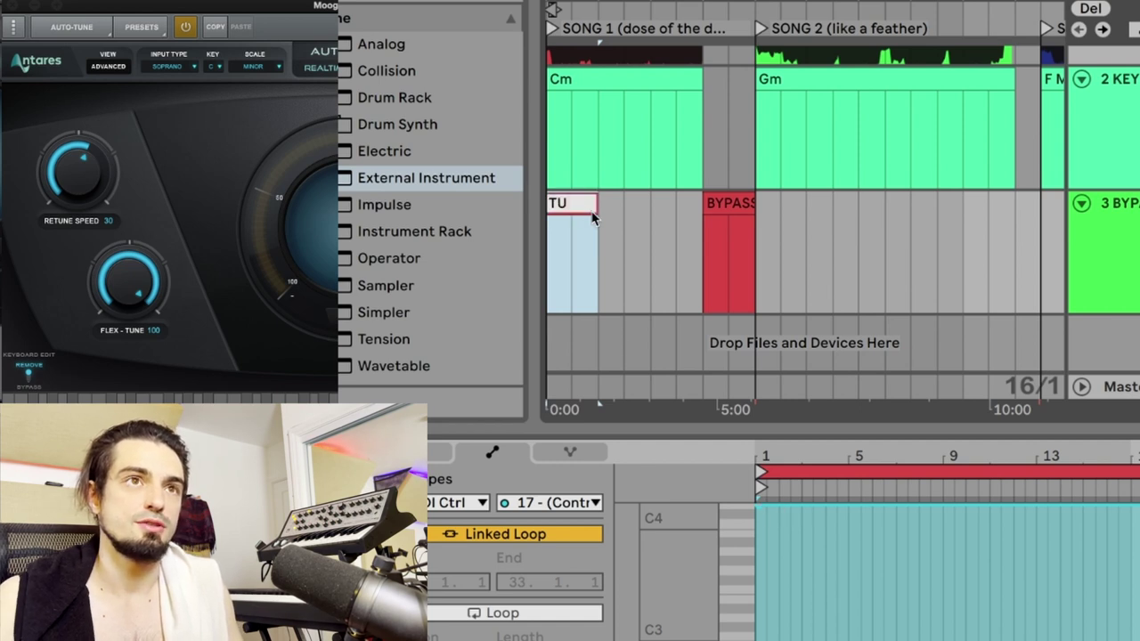
{"action": "key", "text": "Return"}
- Lower the TUNE clip's controller 17 envelope to minimum, colour the clip green and play it to send Flex-Tune to 0
{"action": "left_click_drag", "start_coordinate": [760, 508], "coordinate": [758, 640]}
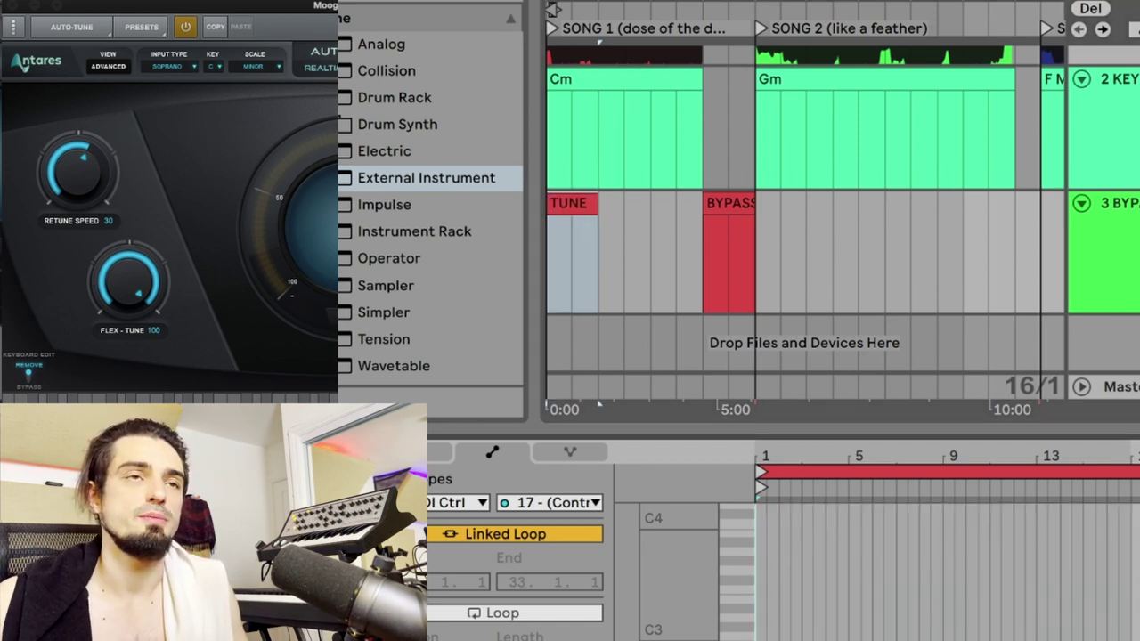
{"action": "right_click", "coordinate": [563, 205]}
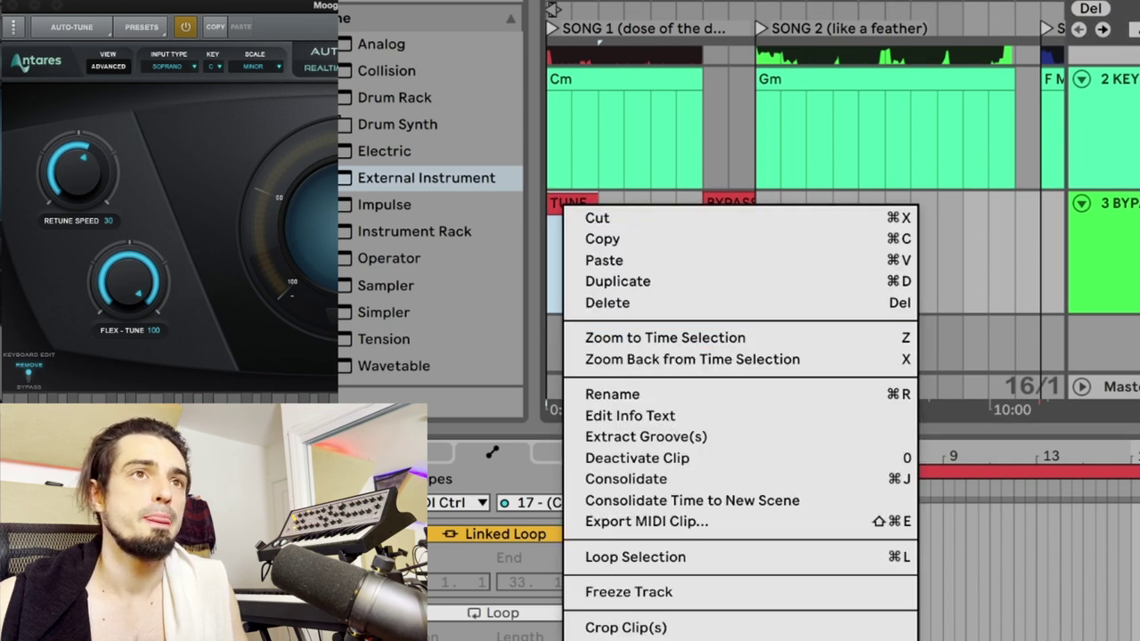
{"action": "left_click", "coordinate": [704, 640]}
{"action": "key", "text": "space"}
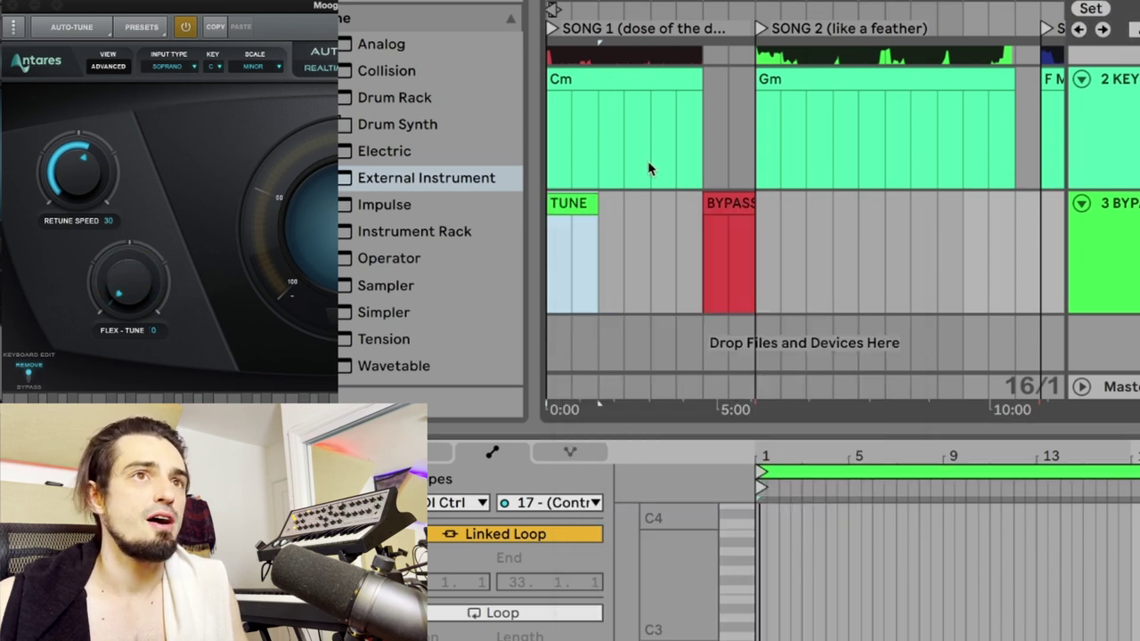
- Extend the TUNE clip to the end of SONG 1 so it meets the BYPASS clip
{"action": "left_click", "coordinate": [595, 73]}
{"action": "left_click_drag", "start_coordinate": [598, 203], "coordinate": [702, 205]}
{"action": "left_click_drag", "start_coordinate": [558, 10], "coordinate": [557, 47]}
- Play across the end of SONG 1 into the BYPASS clip and check how Auto-Tune's Flex-Tune responds
{"action": "scroll", "coordinate": [713, 243], "scroll_direction": "right", "scroll_amount": 2}
{"action": "left_click", "coordinate": [782, 255]}
{"action": "left_click", "coordinate": [814, 262]}
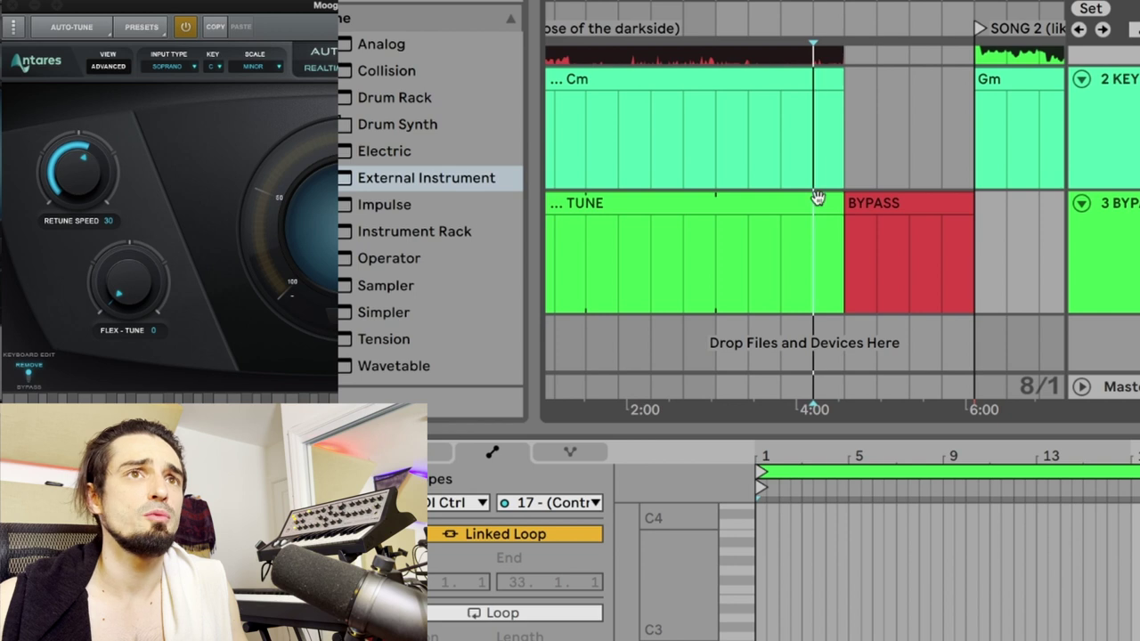
{"action": "scroll", "coordinate": [818, 198], "scroll_direction": "up", "scroll_amount": 2}
{"action": "scroll", "coordinate": [860, 200], "scroll_direction": "up", "scroll_amount": 4}
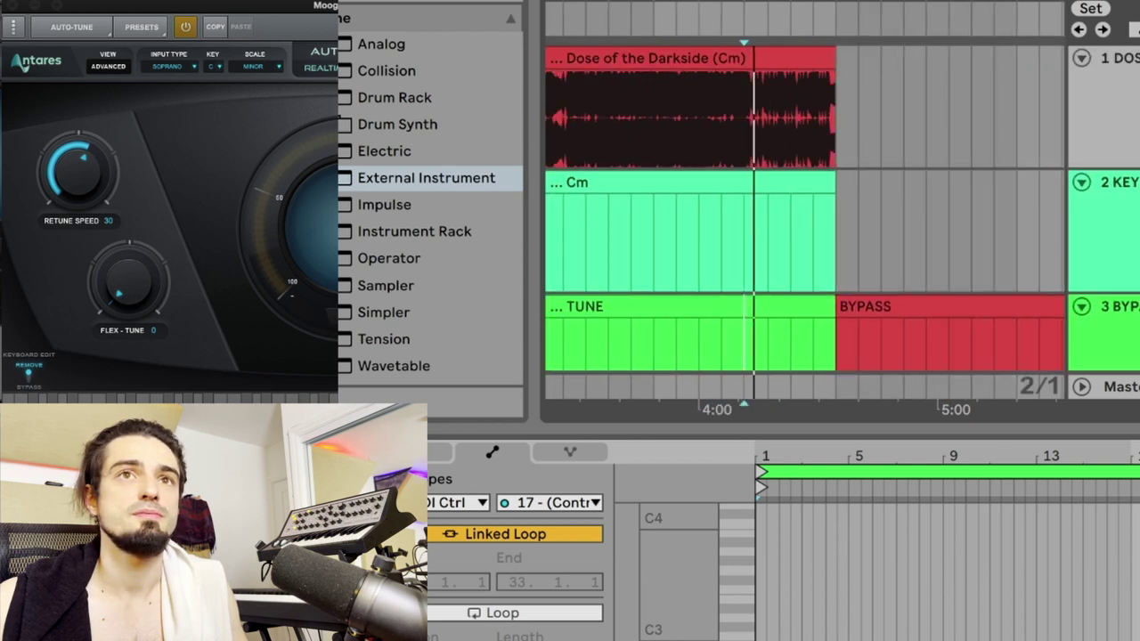
{"action": "left_click_drag", "start_coordinate": [796, 144], "coordinate": [813, 134]}
{"action": "key", "text": "space"}
{"action": "key", "text": "space"}
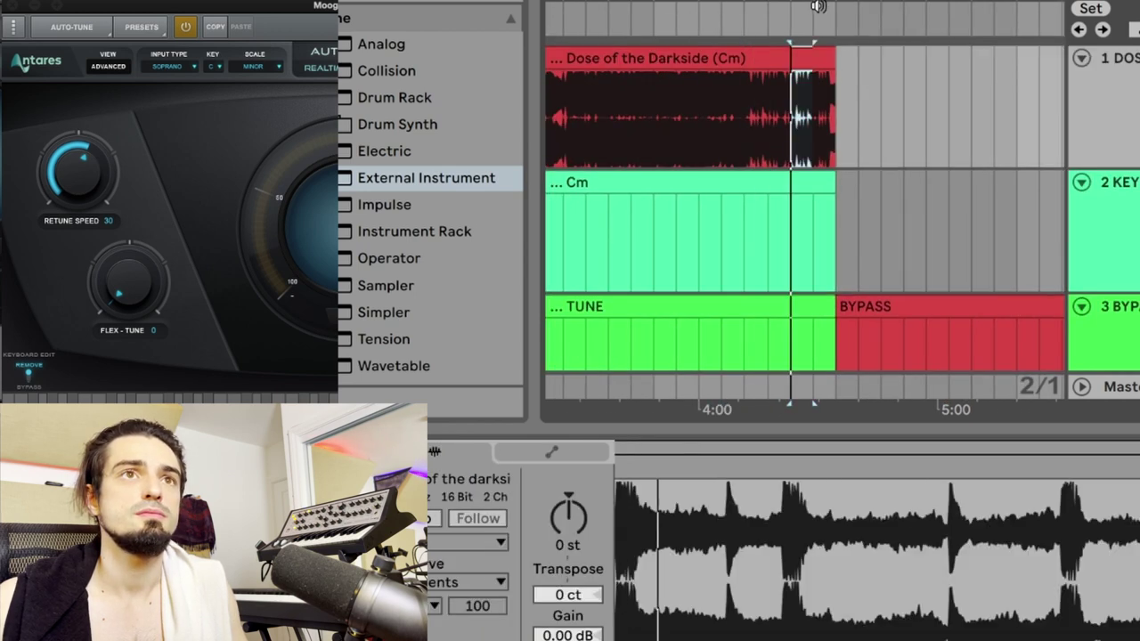
{"action": "scroll", "coordinate": [824, 97], "scroll_direction": "up", "scroll_amount": 4}
{"action": "left_click", "coordinate": [825, 97]}
{"action": "key", "text": "space"}
{"action": "key", "text": "space"}
{"action": "left_click", "coordinate": [846, 59]}
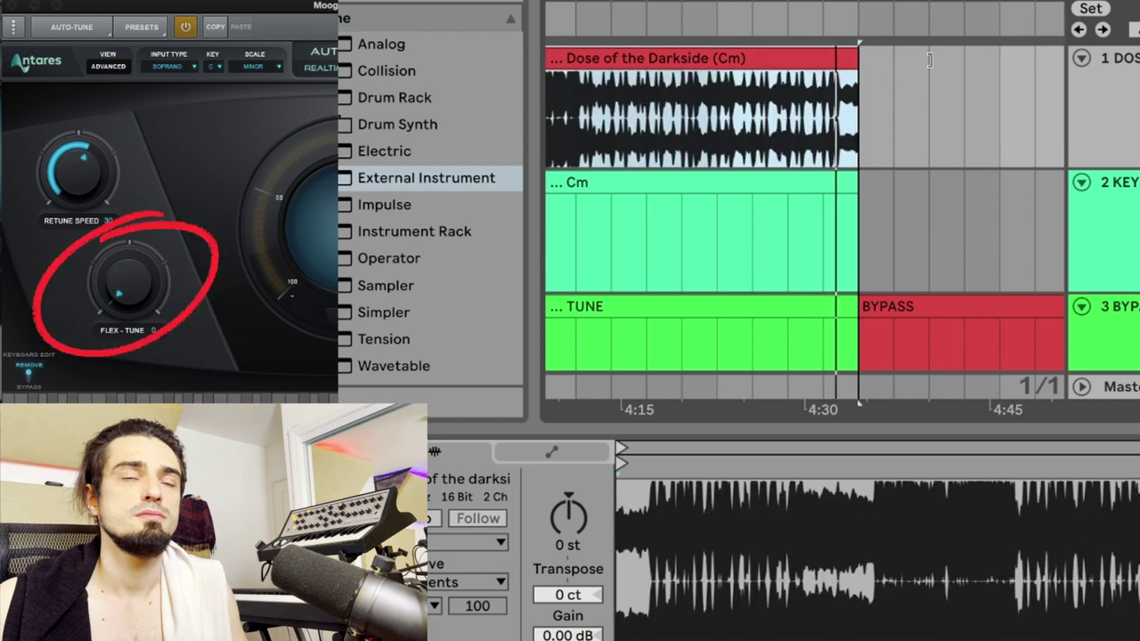
{"action": "left_click_drag", "start_coordinate": [135, 286], "coordinate": [134, 197]}
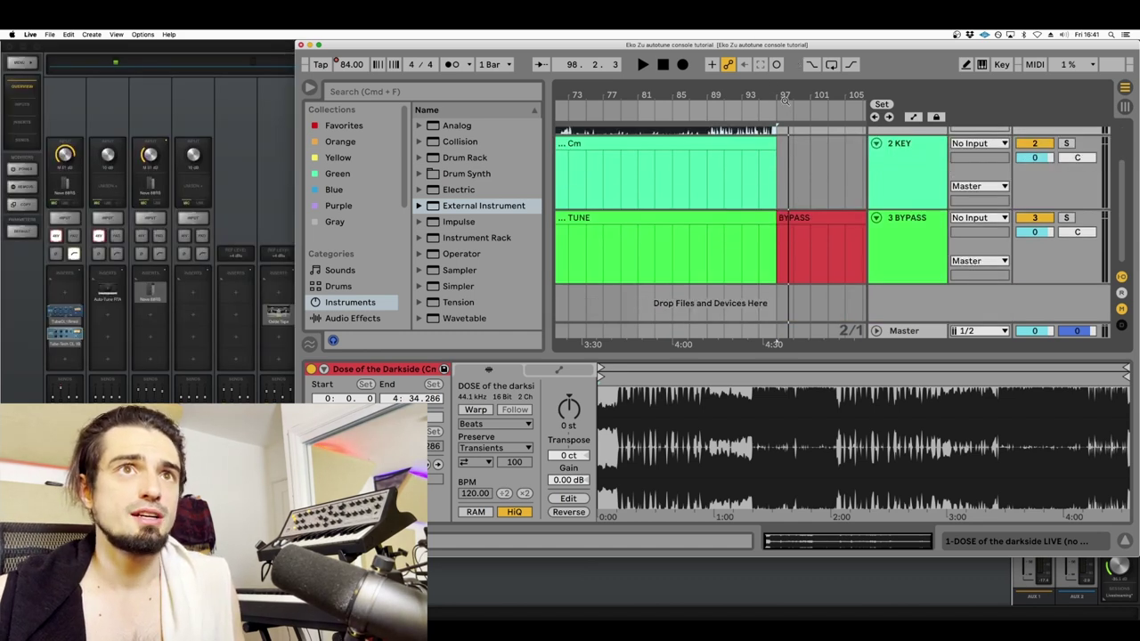
- Copy the Dose of the Darkside audio clip and its Cm clip to bar 513, after SONG 3
{"action": "left_click_drag", "start_coordinate": [785, 101], "coordinate": [644, 97]}
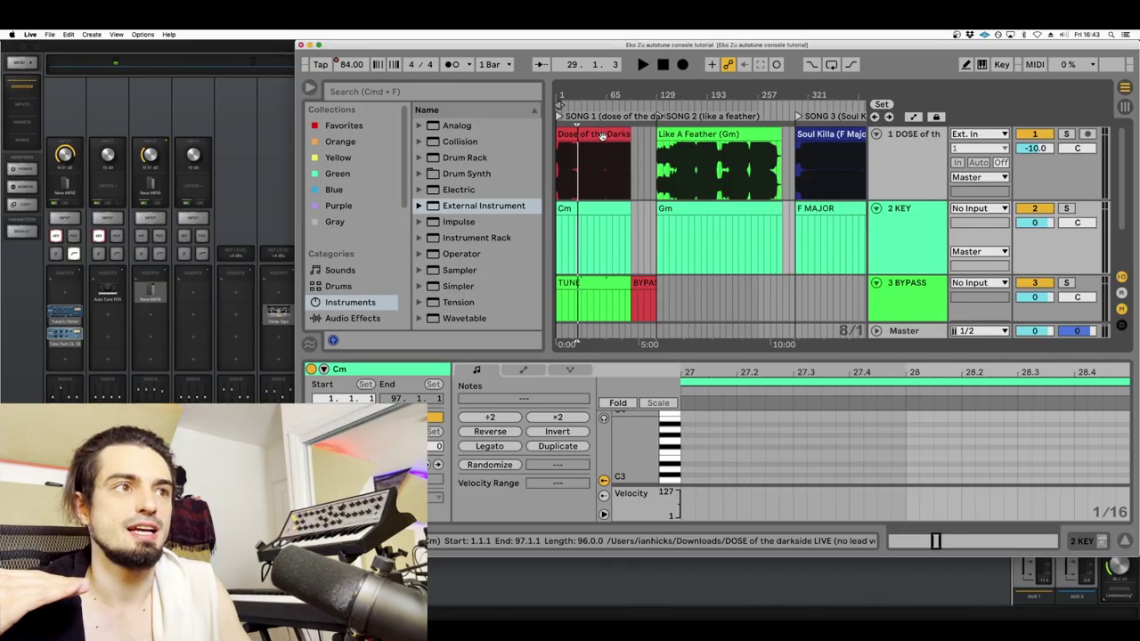
{"action": "left_click", "coordinate": [602, 135]}
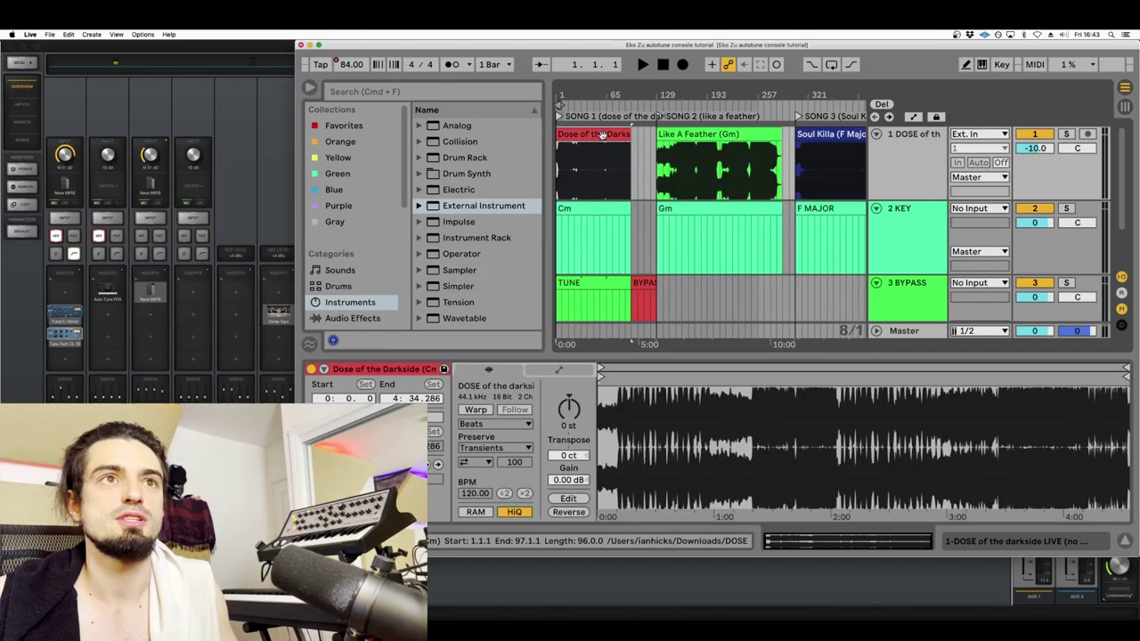
{"action": "left_click", "coordinate": [596, 213], "text": "shift"}
{"action": "scroll", "coordinate": [631, 155], "scroll_direction": "right", "scroll_amount": 3}
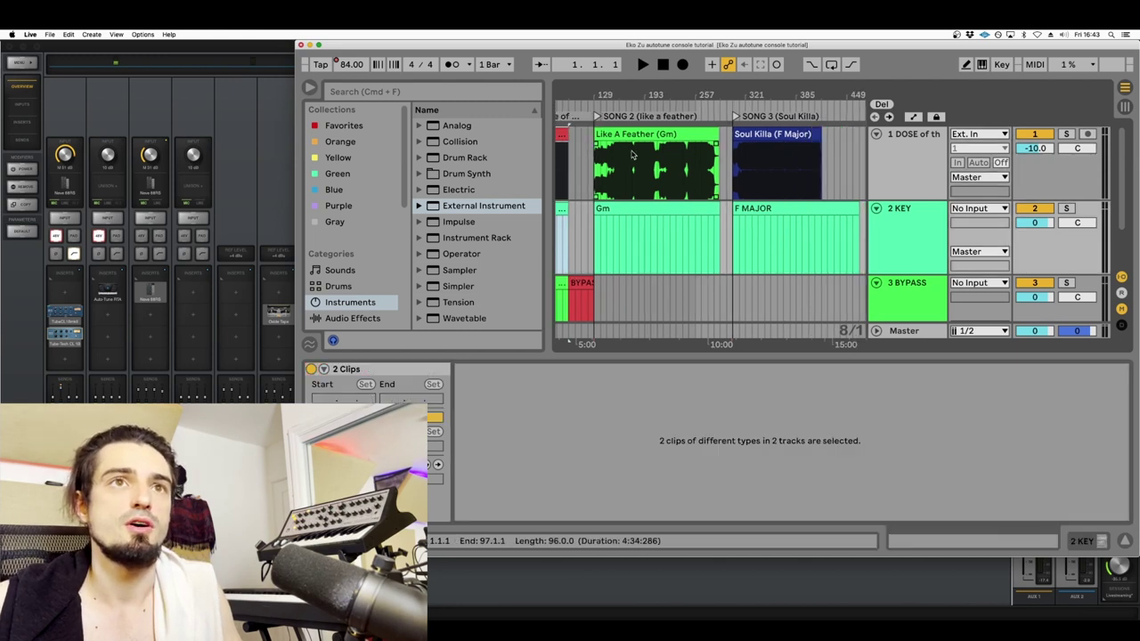
{"action": "left_click_drag", "start_coordinate": [858, 150], "coordinate": [939, 150]}
{"action": "left_click", "coordinate": [829, 157]}
{"action": "key", "text": "super+v"}
- Add a locator named OTHER SONG at bar 513, where the copied clips begin
{"action": "left_click_drag", "start_coordinate": [845, 97], "coordinate": [779, 142]}
{"action": "left_click_drag", "start_coordinate": [780, 99], "coordinate": [717, 101]}
{"action": "right_click", "coordinate": [677, 111]}
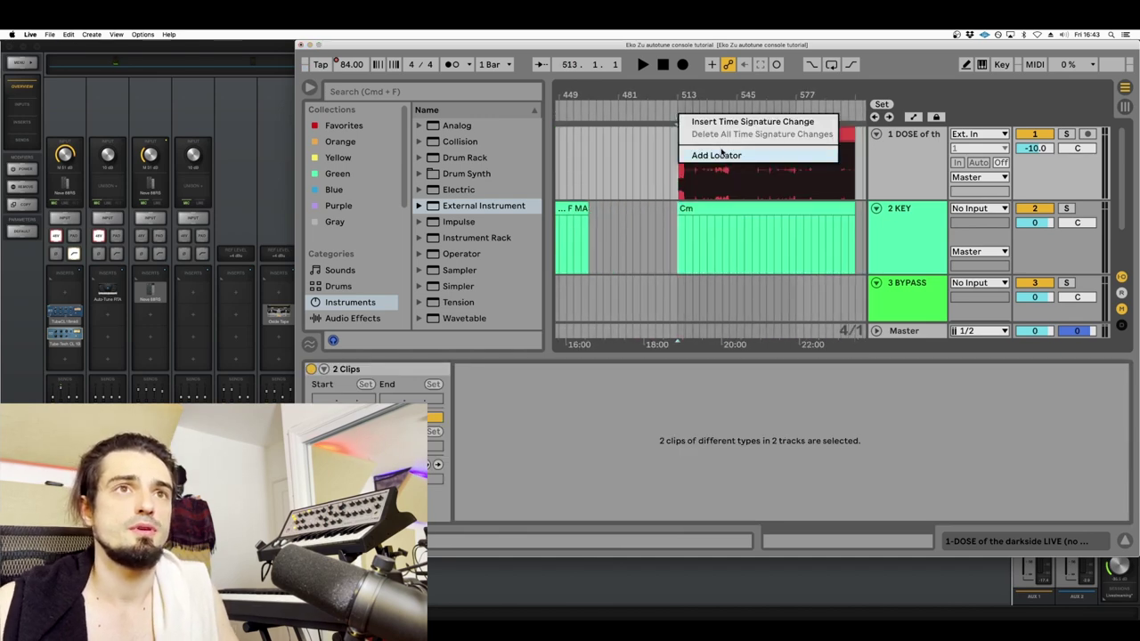
{"action": "left_click", "coordinate": [713, 151]}
{"action": "type", "text": "ONG"}
{"action": "key", "text": "Return"}
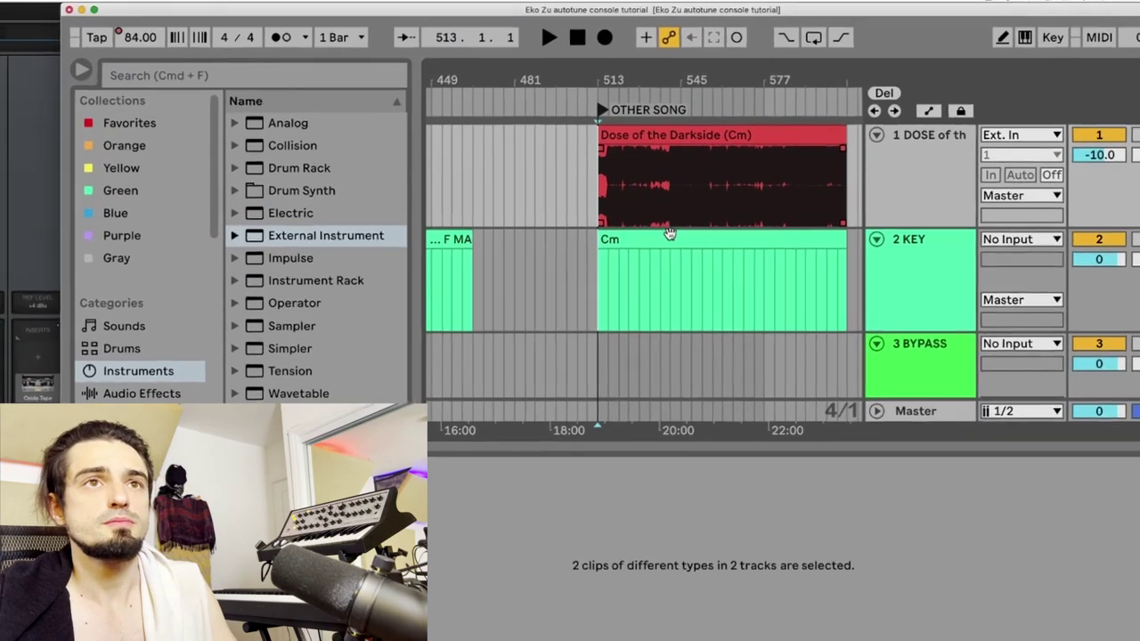
- Replace the copied Cm clip on the KEY track with an empty MIDI clip from bar 513 to bar 517
{"action": "left_click", "coordinate": [734, 223]}
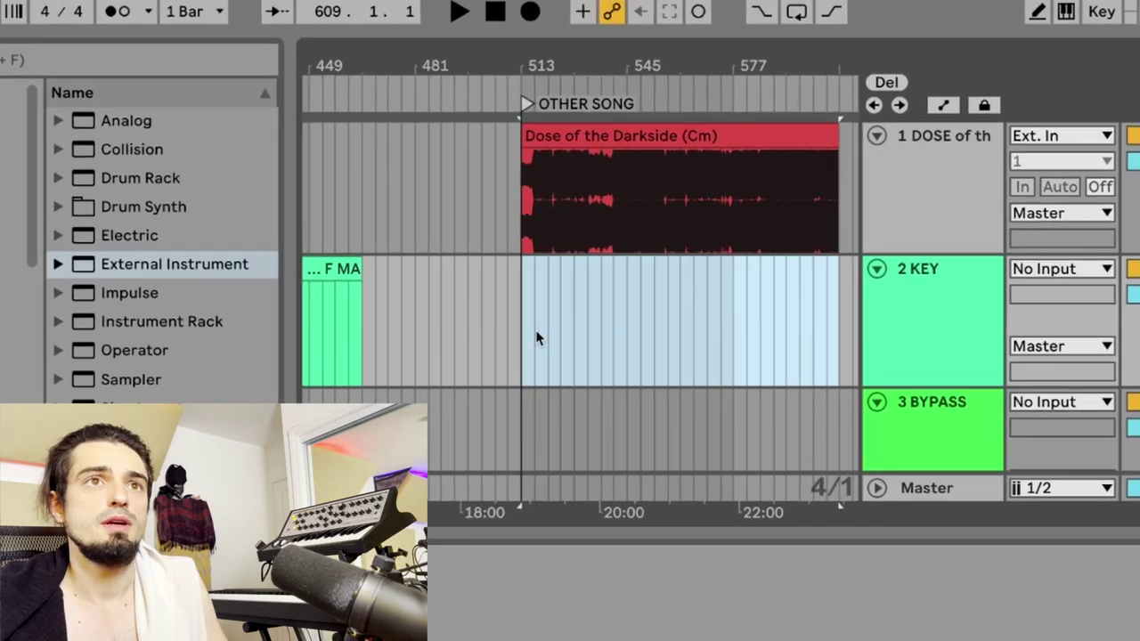
{"action": "key", "text": "Delete"}
{"action": "left_click_drag", "start_coordinate": [581, 372], "coordinate": [733, 300]}
{"action": "scroll", "coordinate": [733, 300], "scroll_direction": "down", "scroll_amount": 2}
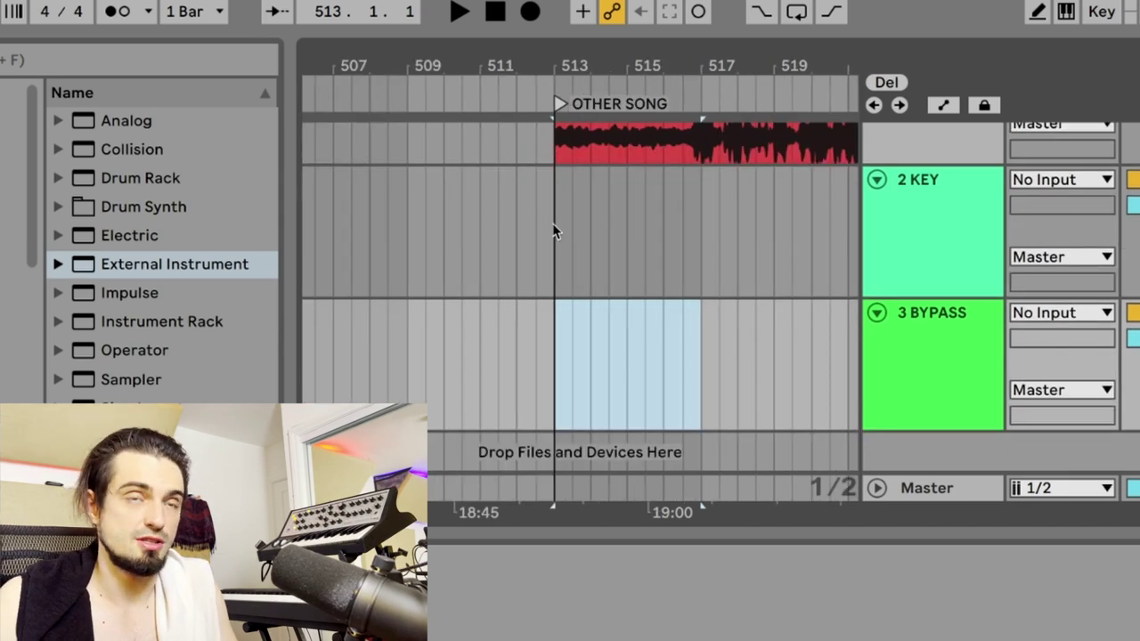
{"action": "left_click_drag", "start_coordinate": [552, 224], "coordinate": [694, 221]}
{"action": "right_click", "coordinate": [639, 214]}
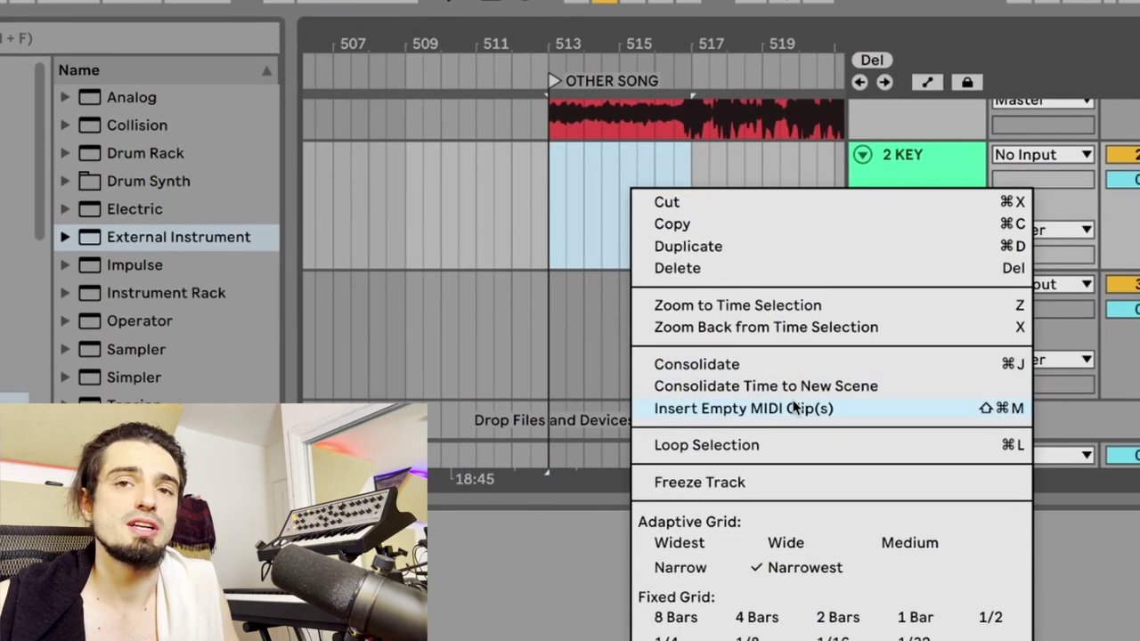
{"action": "left_click", "coordinate": [822, 440]}
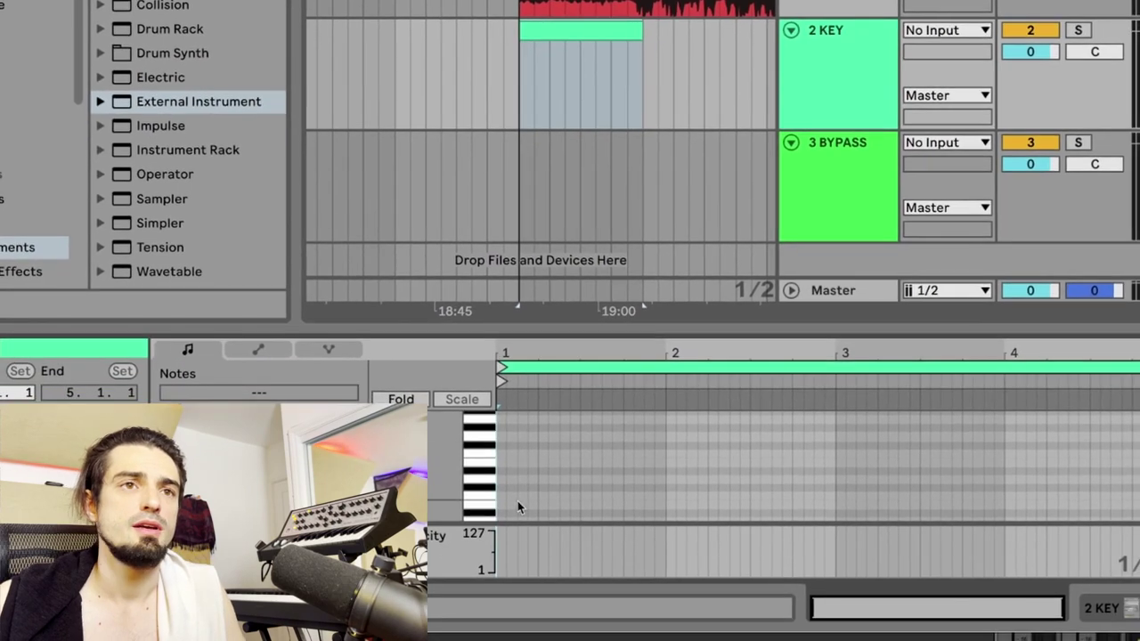
- Add a C3 note at the start of the new KEY clip and lengthen it to one bar
{"action": "double_click", "coordinate": [503, 493]}
{"action": "key", "text": "shift+Right"}
{"action": "key", "text": "shift+Right"}
{"action": "key", "text": "shift+Right"}
{"action": "key", "text": "shift+Right"}
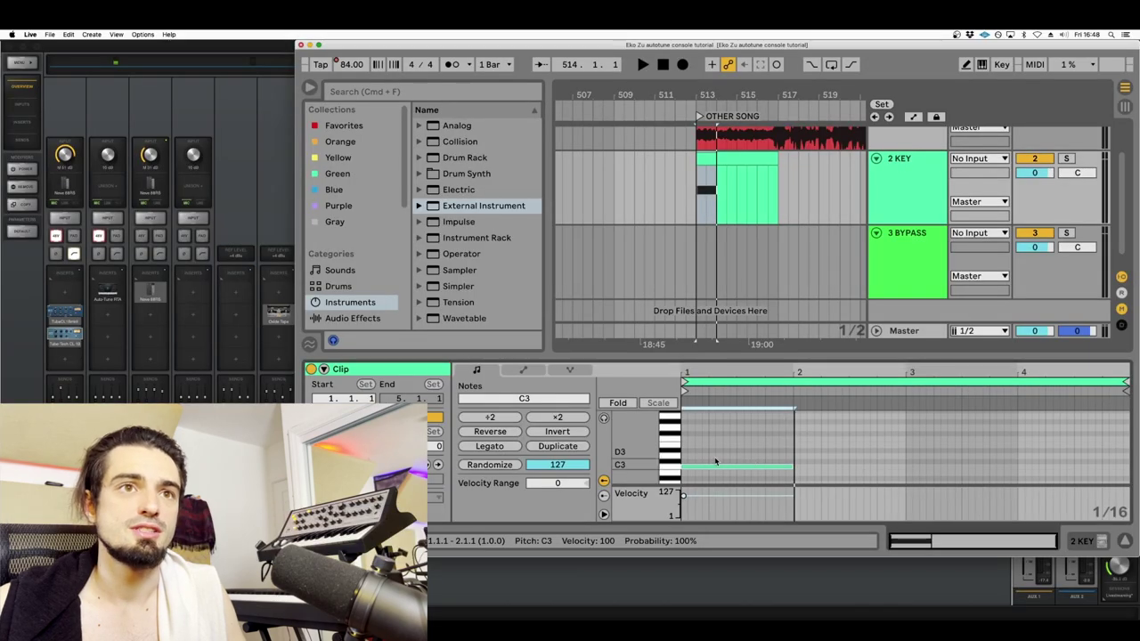
- Play the C3 note, check Auto-Tune's keyboard in Console, and return to Ableton Live
{"action": "key", "text": "space"}
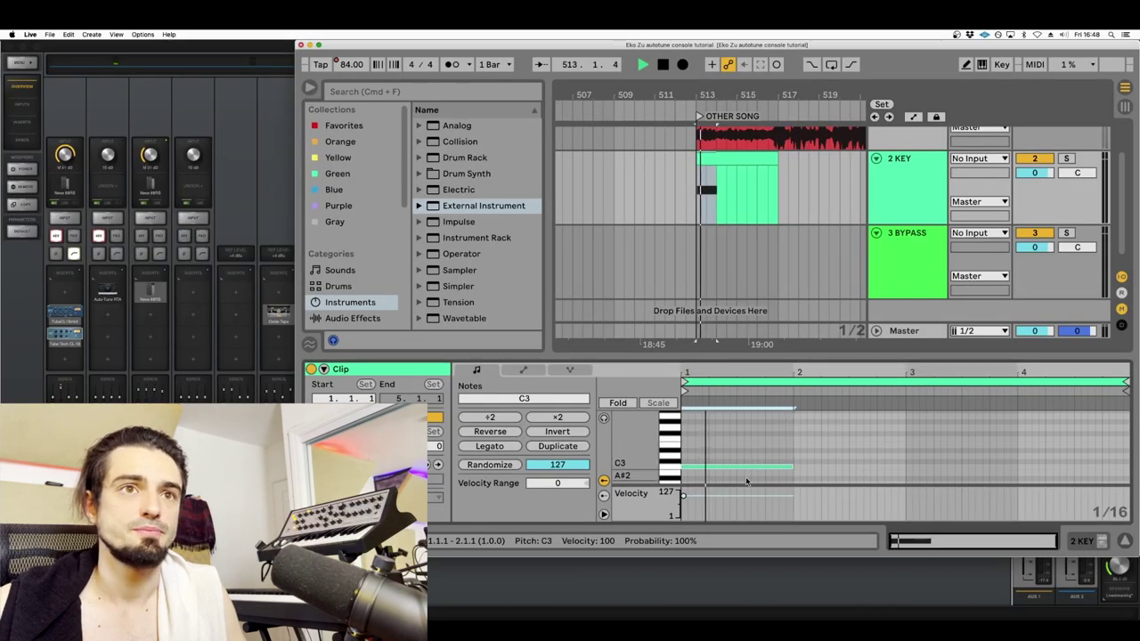
{"action": "key", "text": "super+Tab"}
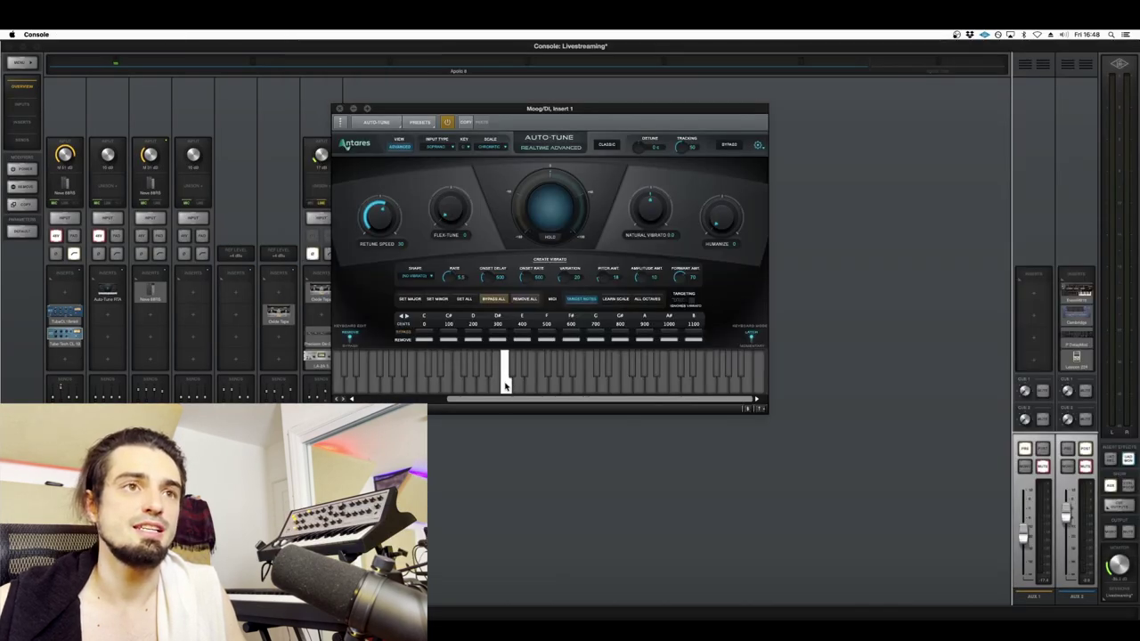
{"action": "key", "text": "super+Tab"}
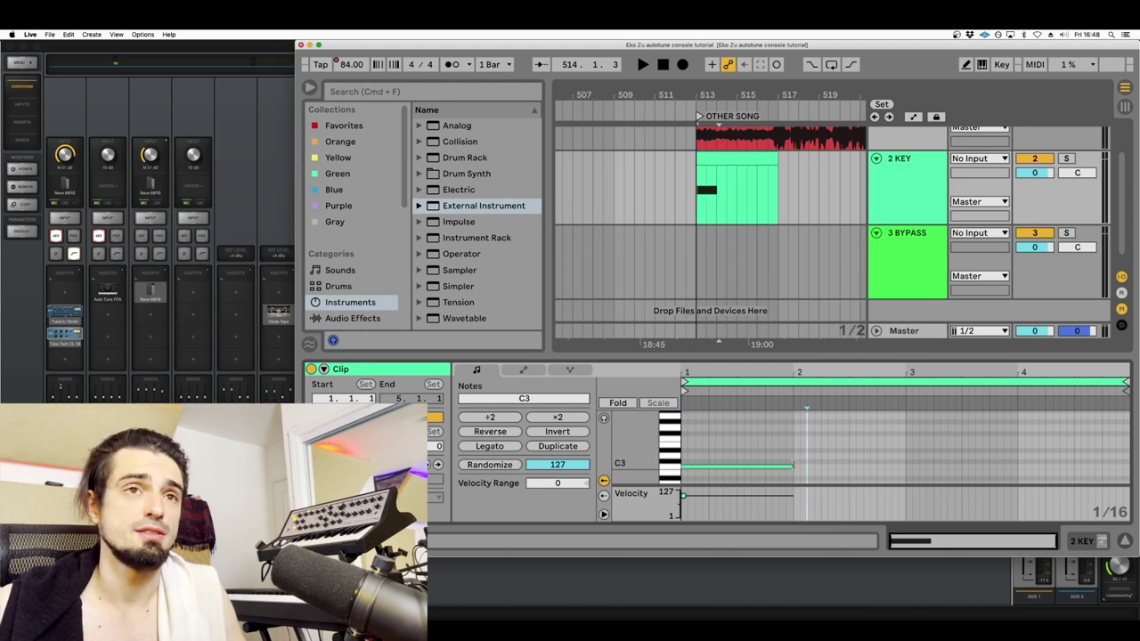
- Extend the C3 note to fill all four bars of the clip, undoing the trial copies stacked above it
{"action": "left_click_drag", "start_coordinate": [793, 465], "coordinate": [1125, 461]}
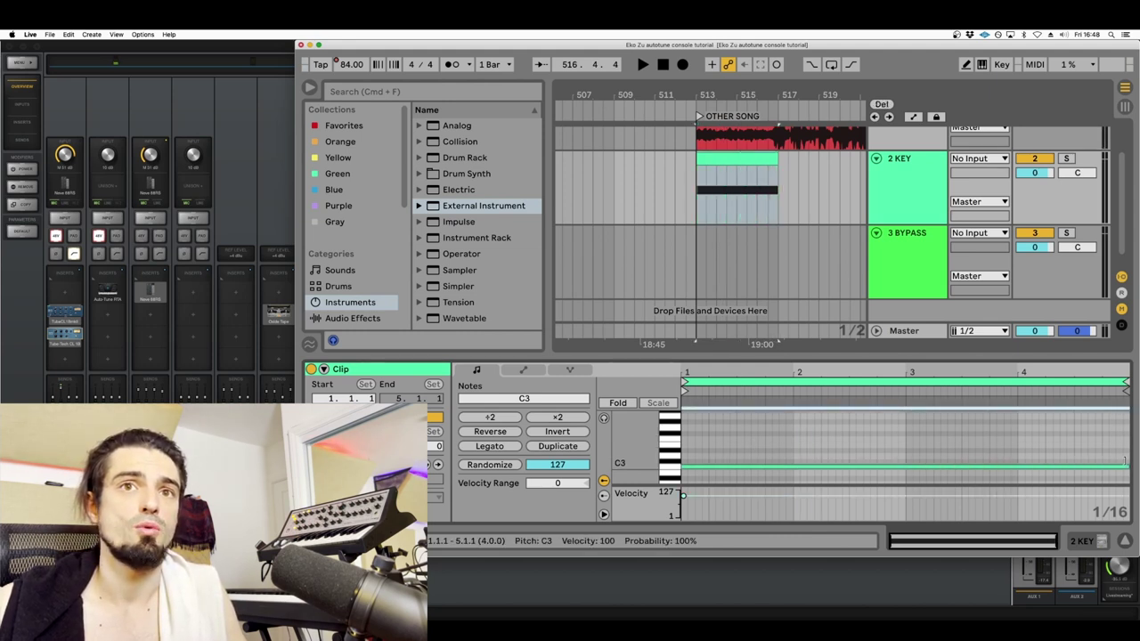
{"action": "left_click", "coordinate": [726, 175]}
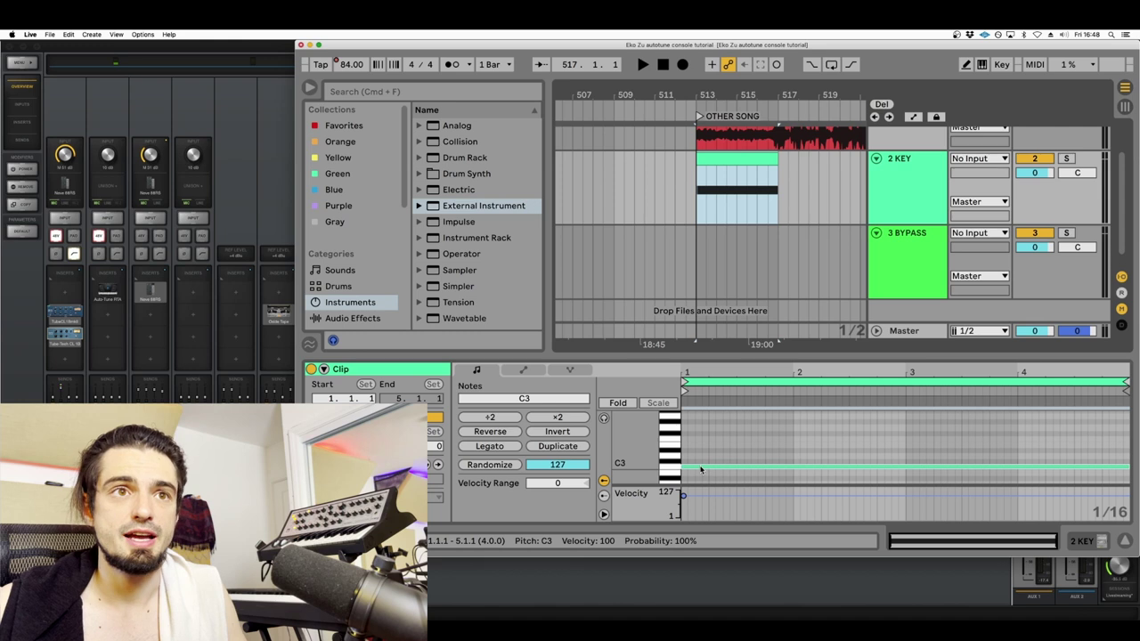
{"action": "left_click_drag", "start_coordinate": [697, 464], "coordinate": [698, 454]}
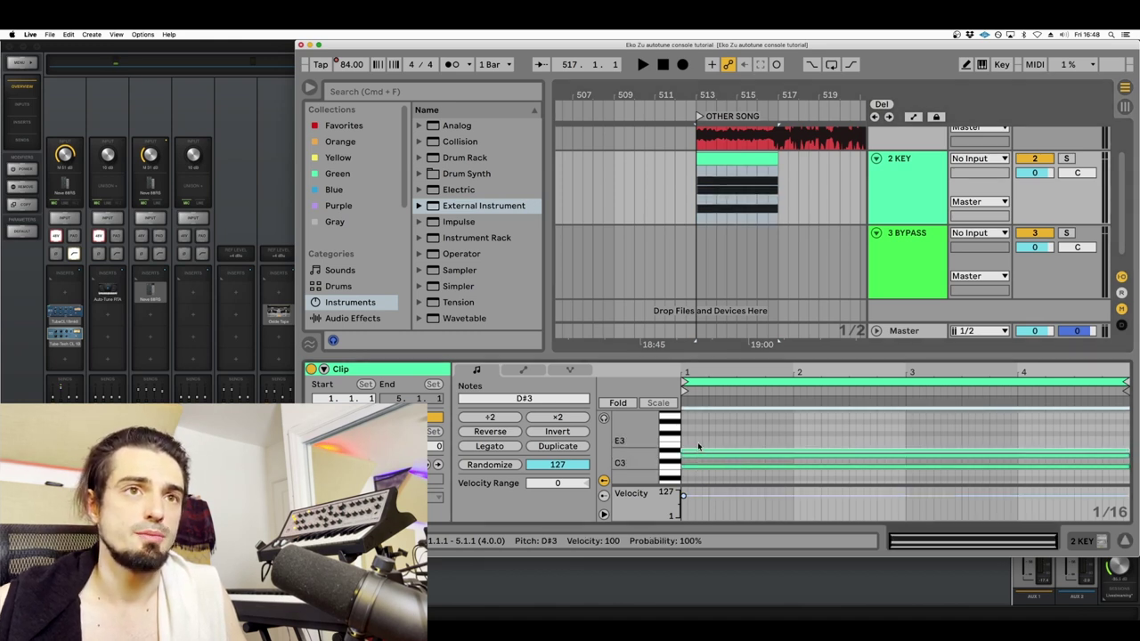
{"action": "key", "text": "super+z"}
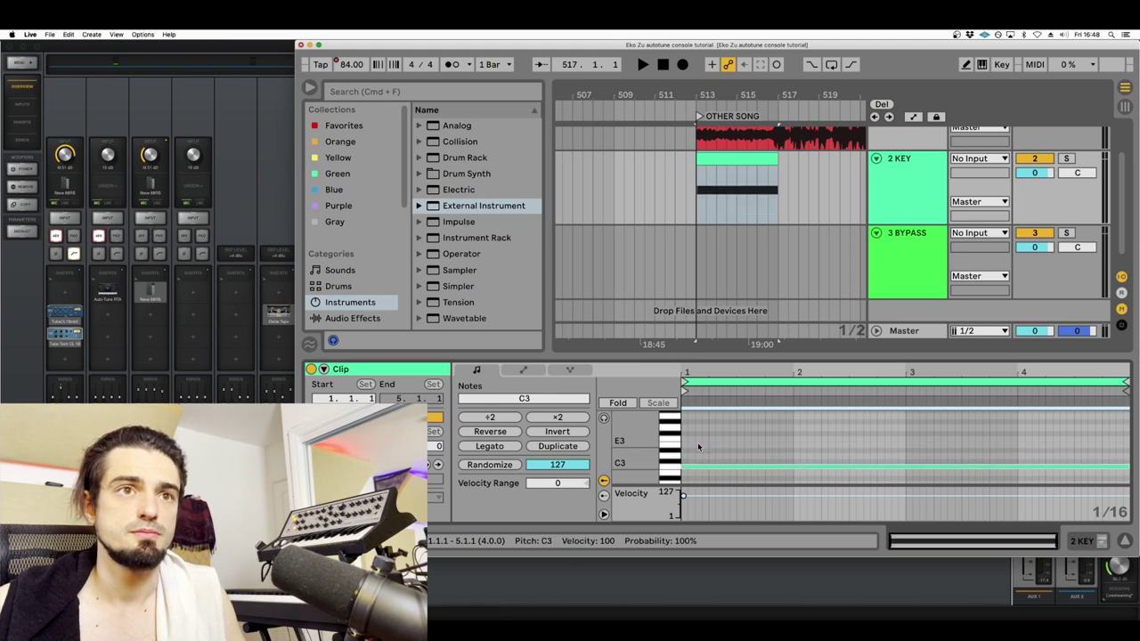
- Stack a four-bar copy of the C3 note at D3 in the KEY clip
{"action": "key", "text": "super+z"}
{"action": "key", "text": "super+z"}
{"action": "key", "text": "super+z"}
{"action": "key", "text": "super+z"}
{"action": "key", "text": "super+z"}
{"action": "key", "text": "super+z"}
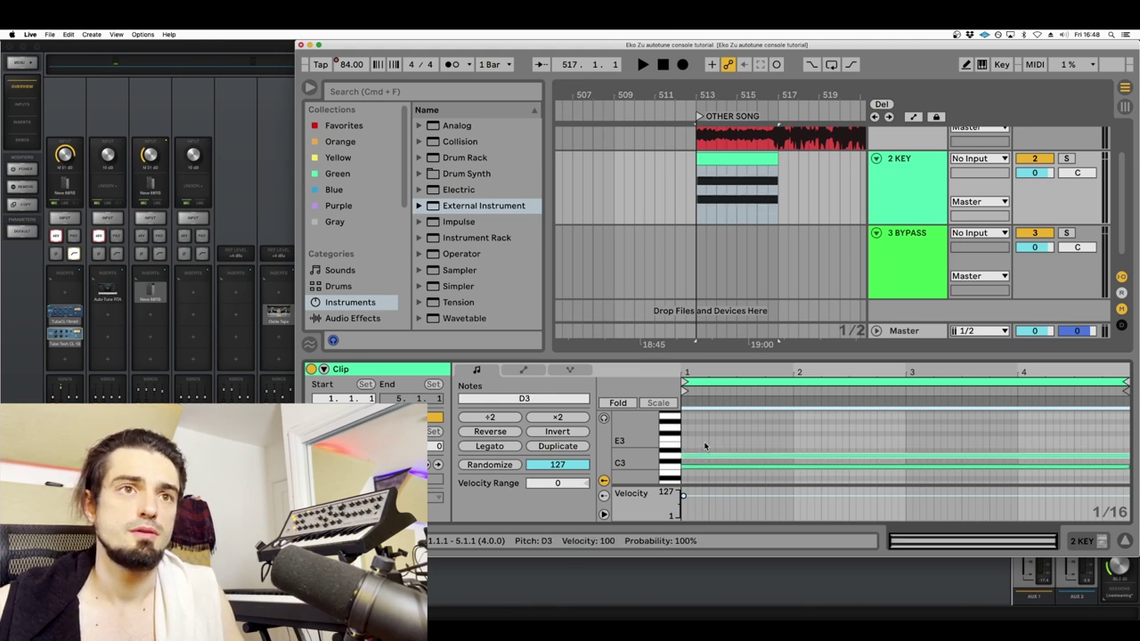
- Stack further four-bar copies of the C3 note at D#3 and F3, and paste another C3 note
{"action": "key", "text": "super+z"}
{"action": "key", "text": "super+z"}
{"action": "key", "text": "super+z"}
{"action": "key", "text": "super+z"}
{"action": "key", "text": "super+z"}
{"action": "key", "text": "super+z"}
{"action": "key", "text": "super+z"}
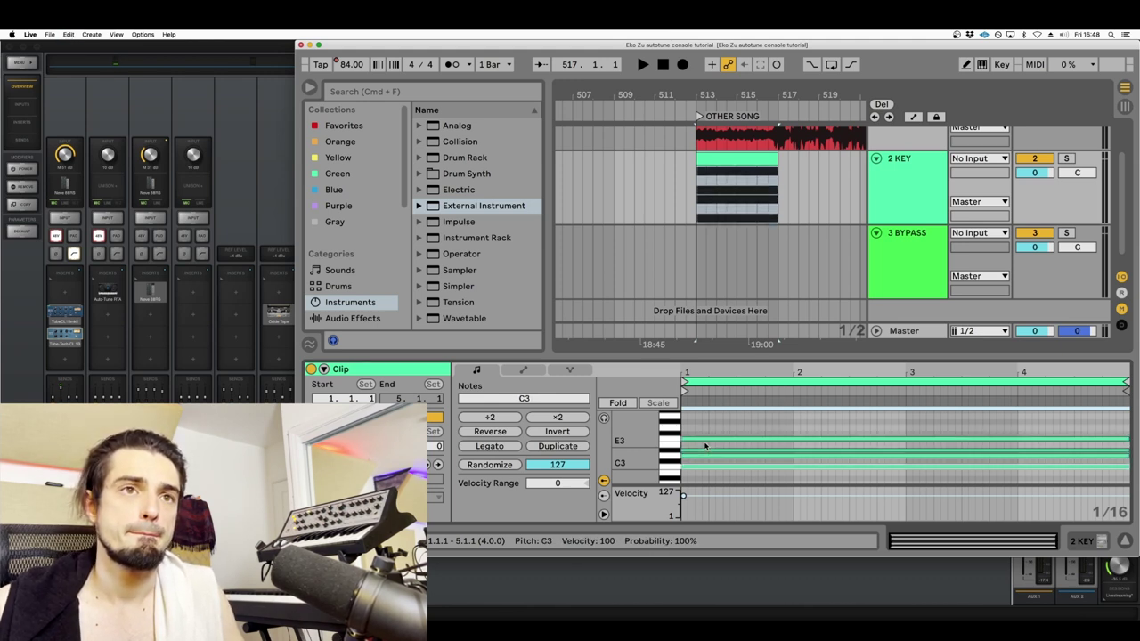
- Stack a four-bar copy of the C3 note at G3 in the KEY clip and paste another copy
{"action": "key", "text": "Up"}
{"action": "key", "text": "Up"}
{"action": "key", "text": "Up"}
{"action": "key", "text": "super+v"}
{"action": "key", "text": "Up"}
{"action": "key", "text": "Up"}
{"action": "key", "text": "Up"}
{"action": "key", "text": "Up"}
{"action": "key", "text": "Up"}
{"action": "key", "text": "Up"}
{"action": "key", "text": "Up"}
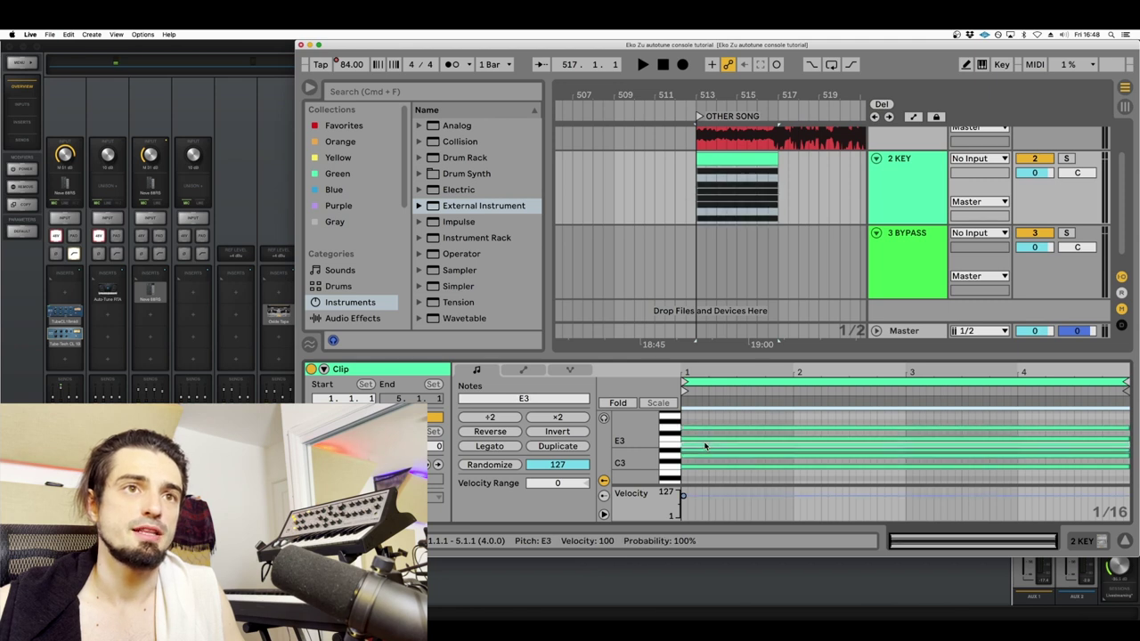
- Stack further four-bar copies of the C3 note at G#3 and A#3
{"action": "key", "text": "Down"}
{"action": "key", "text": "Down"}
{"action": "key", "text": "Down"}
{"action": "key", "text": "Down"}
{"action": "key", "text": "Down"}
{"action": "key", "text": "Down"}
{"action": "key", "text": "Down"}
{"action": "key", "text": "Up"}
{"action": "key", "text": "Up"}
{"action": "key", "text": "Up"}
{"action": "key", "text": "Up"}
{"action": "key", "text": "Up"}
{"action": "key", "text": "Up"}
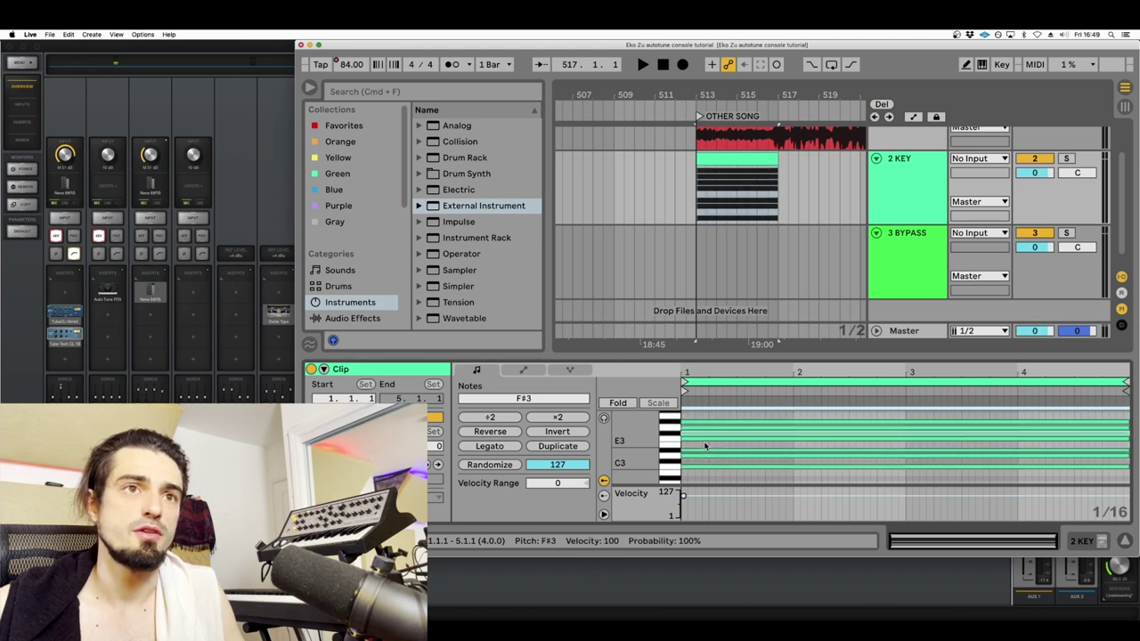
{"action": "key", "text": "Up"}
{"action": "key", "text": "Up"}
{"action": "key", "text": "Up"}
{"action": "key", "text": "Up"}
- Rename the clip on the KEY track as Cm
{"action": "scroll", "coordinate": [707, 445], "scroll_direction": "up", "scroll_amount": 1}
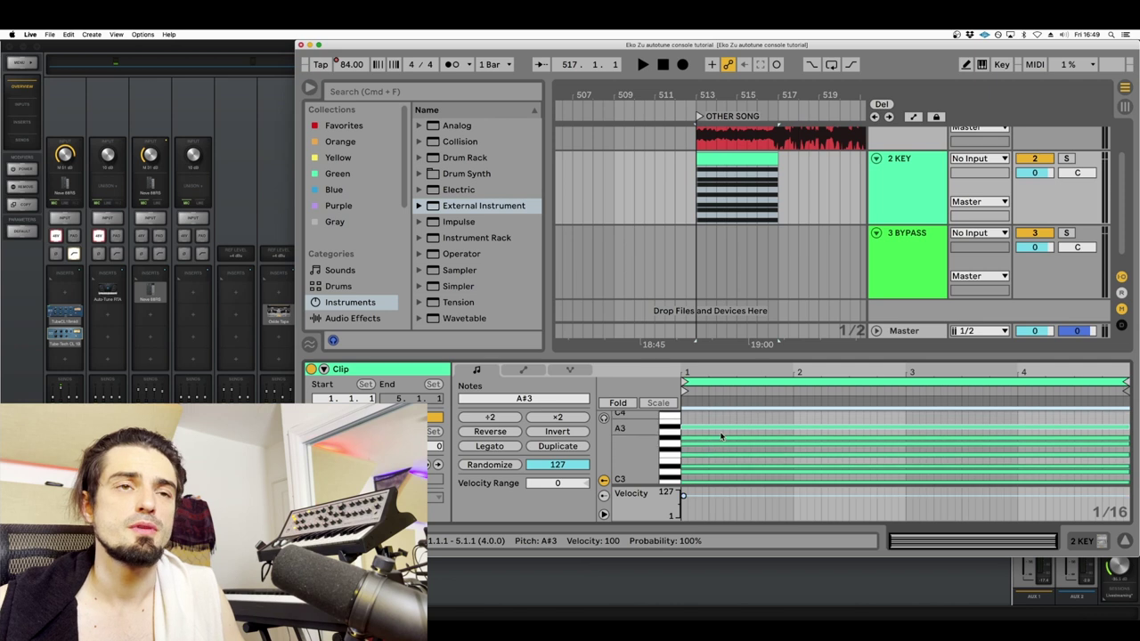
{"action": "left_click", "coordinate": [960, 113]}
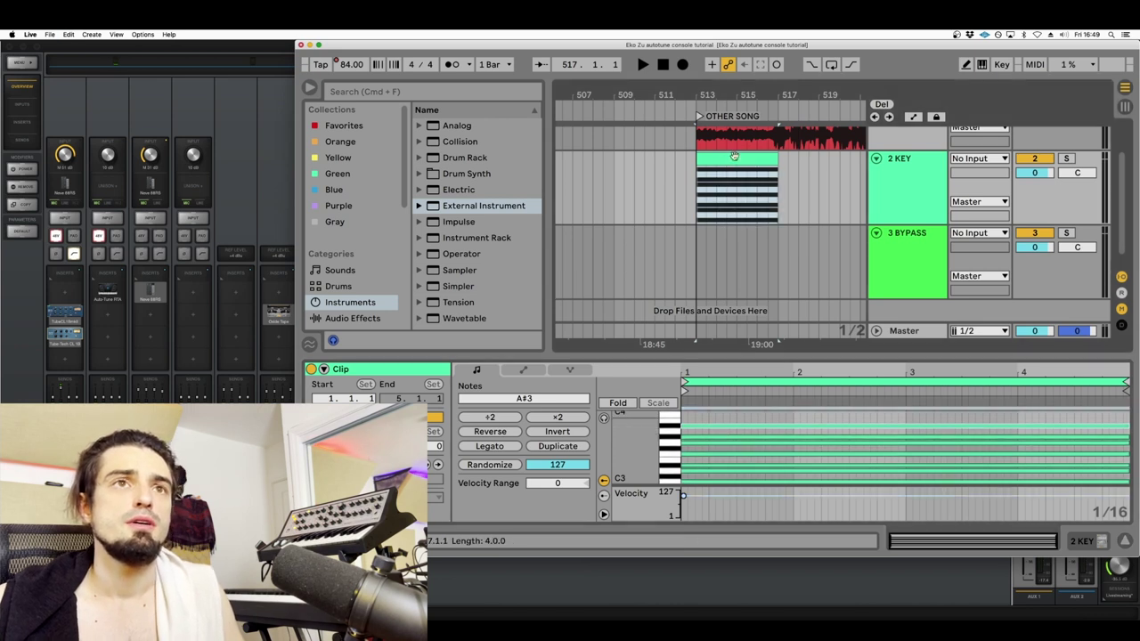
{"action": "left_click", "coordinate": [721, 187]}
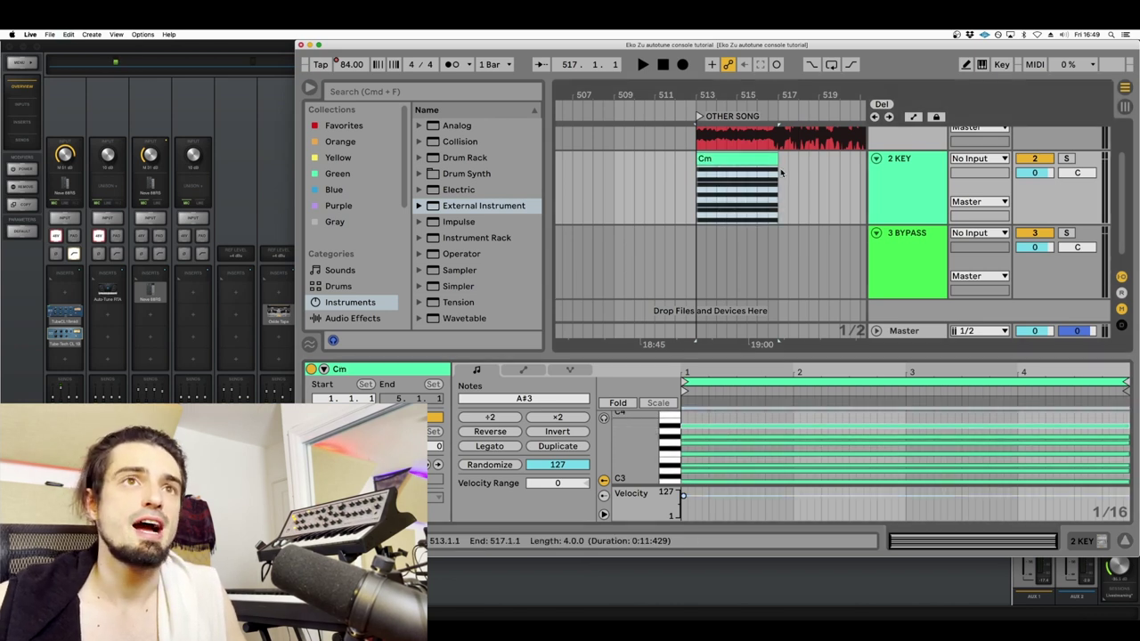
- Play the Cm clip, compare it with the keyboard in Console's Auto-Tune window, and return to Ableton Live
{"action": "key", "text": "space"}
{"action": "key", "text": "super+Tab"}
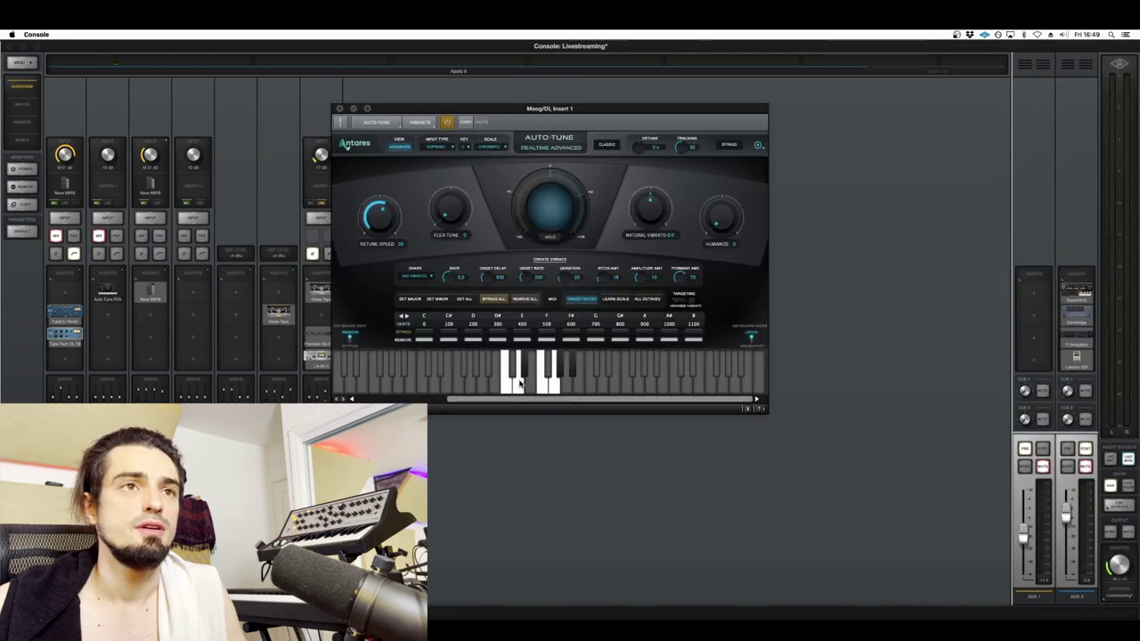
{"action": "key", "text": "super+Tab"}
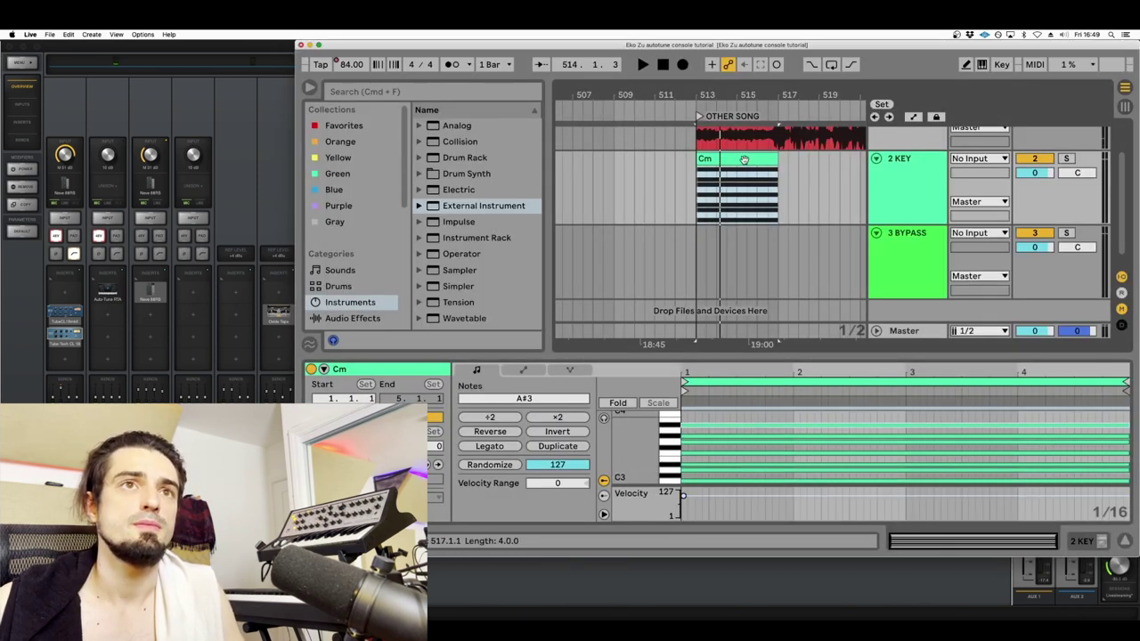
{"action": "key", "text": "super+Tab"}
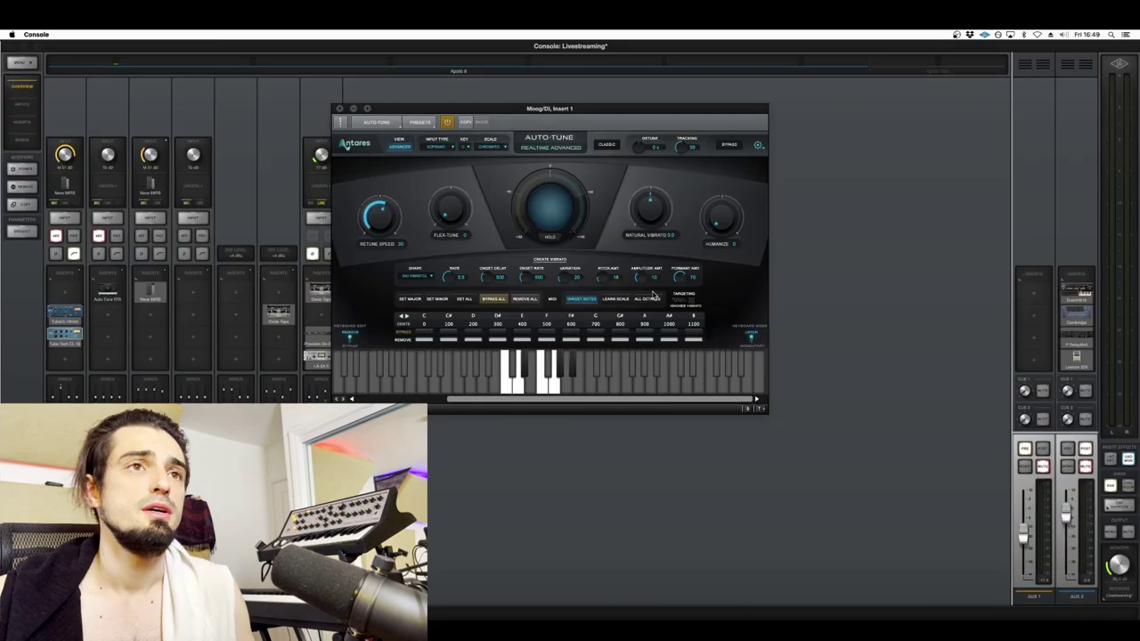
{"action": "key", "text": "super+Tab"}
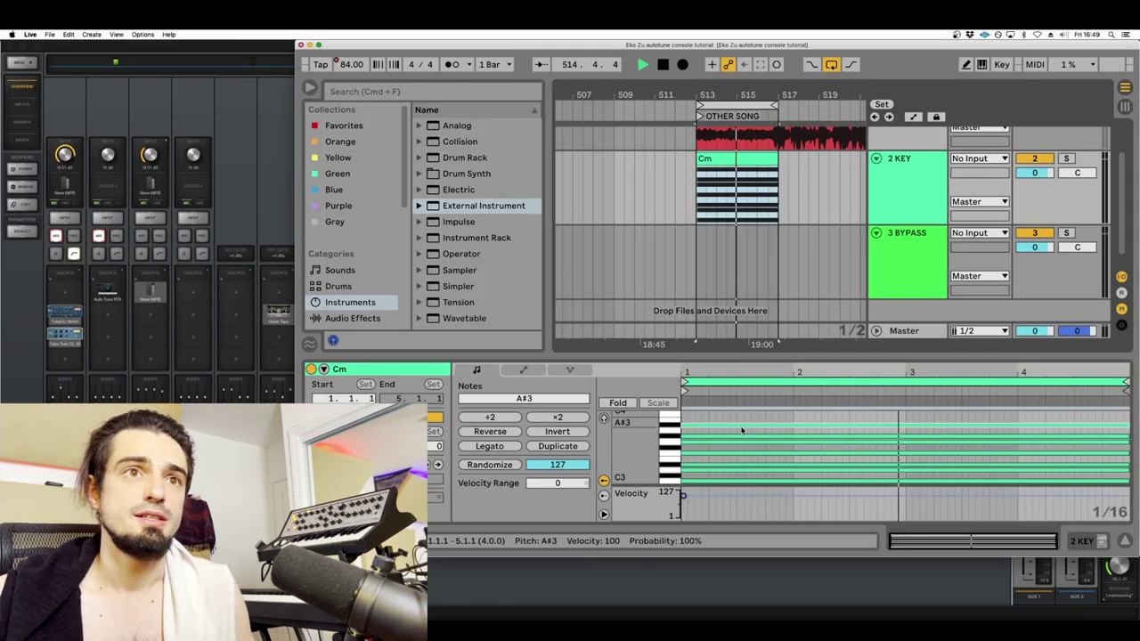
- Raise the clip's A#3 note to B3 and play the looped clip
{"action": "left_click", "coordinate": [735, 419]}
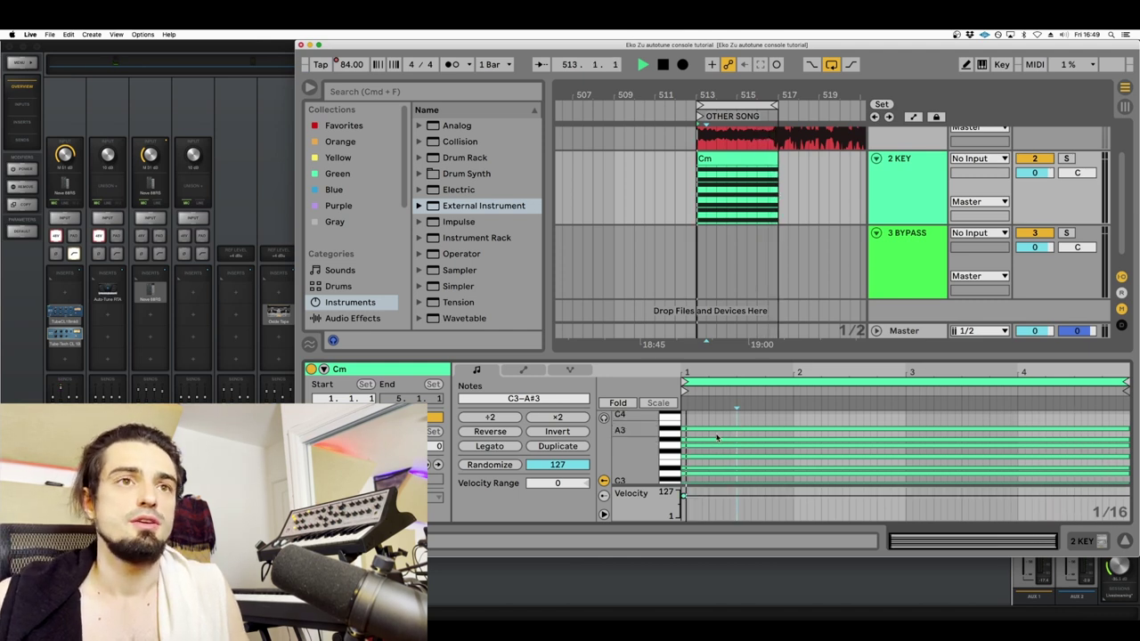
{"action": "left_click", "coordinate": [721, 428]}
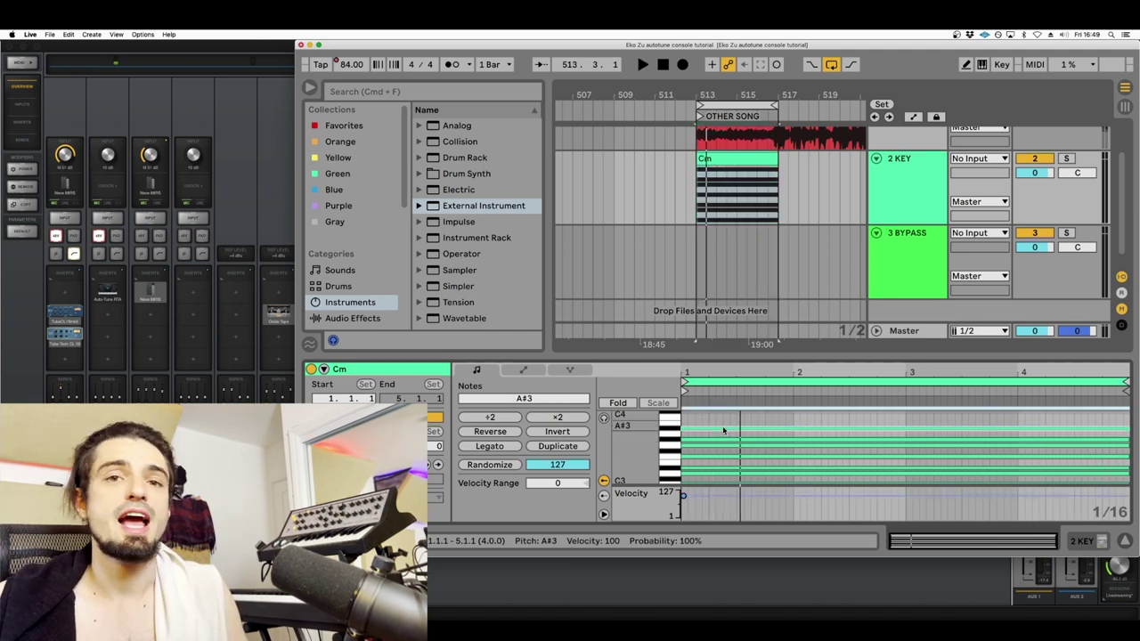
{"action": "left_click", "coordinate": [721, 428]}
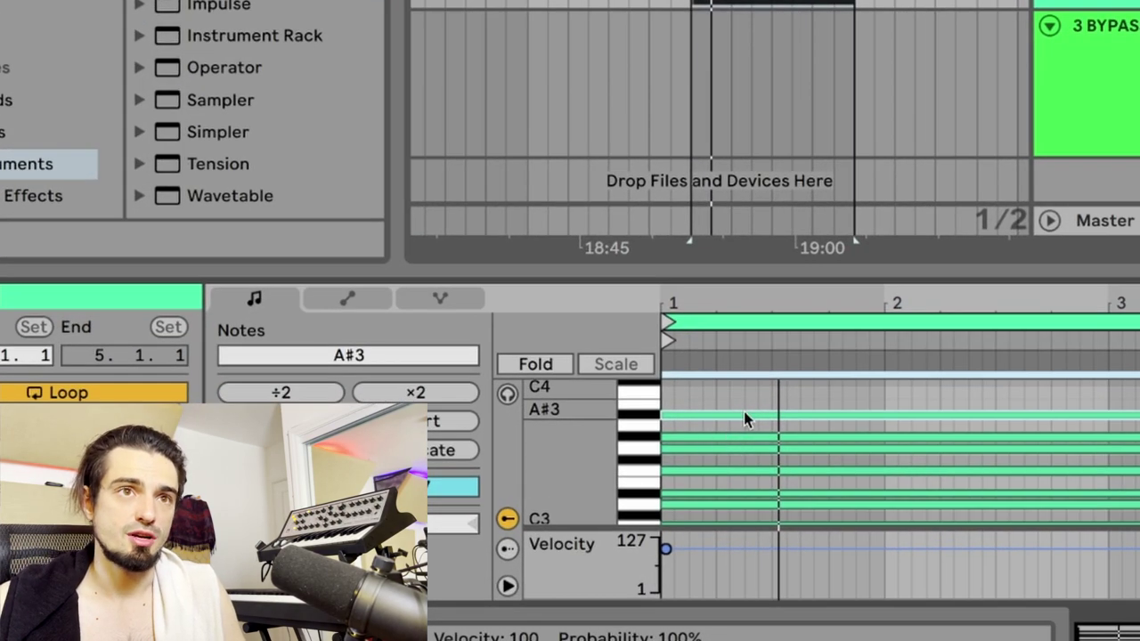
{"action": "key", "text": "Up"}
{"action": "left_click_drag", "start_coordinate": [825, 267], "coordinate": [828, 97]}
{"action": "key", "text": "space"}
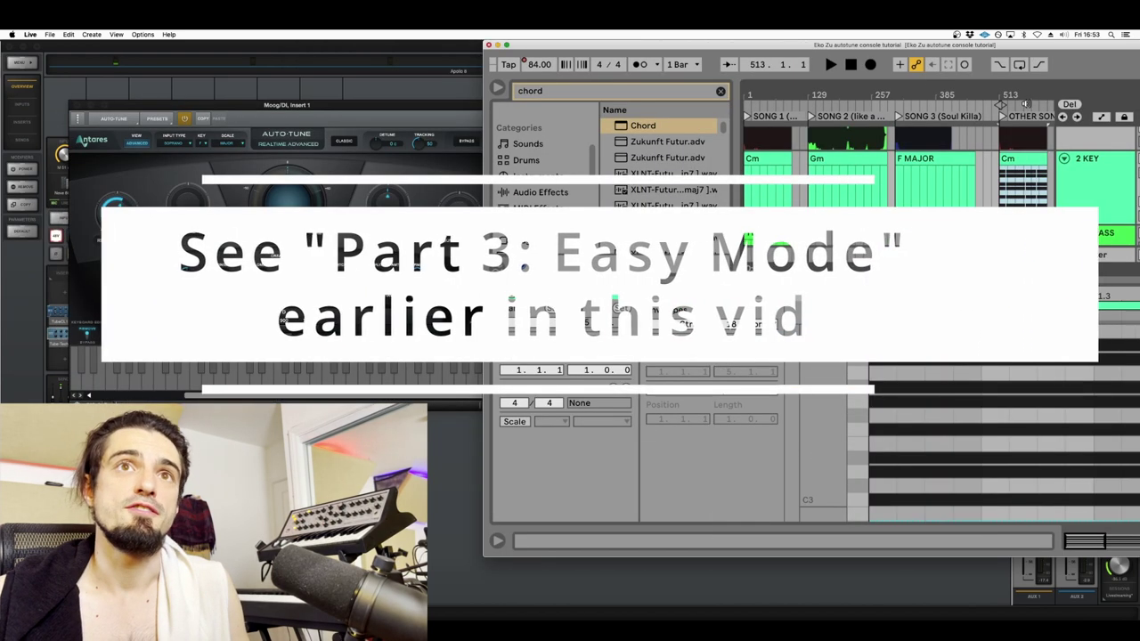
- Search the browser for "chord" and insert the Chord effect before Ext. Instrument on the KEY track
{"action": "left_click_drag", "start_coordinate": [971, 94], "coordinate": [903, 161]}
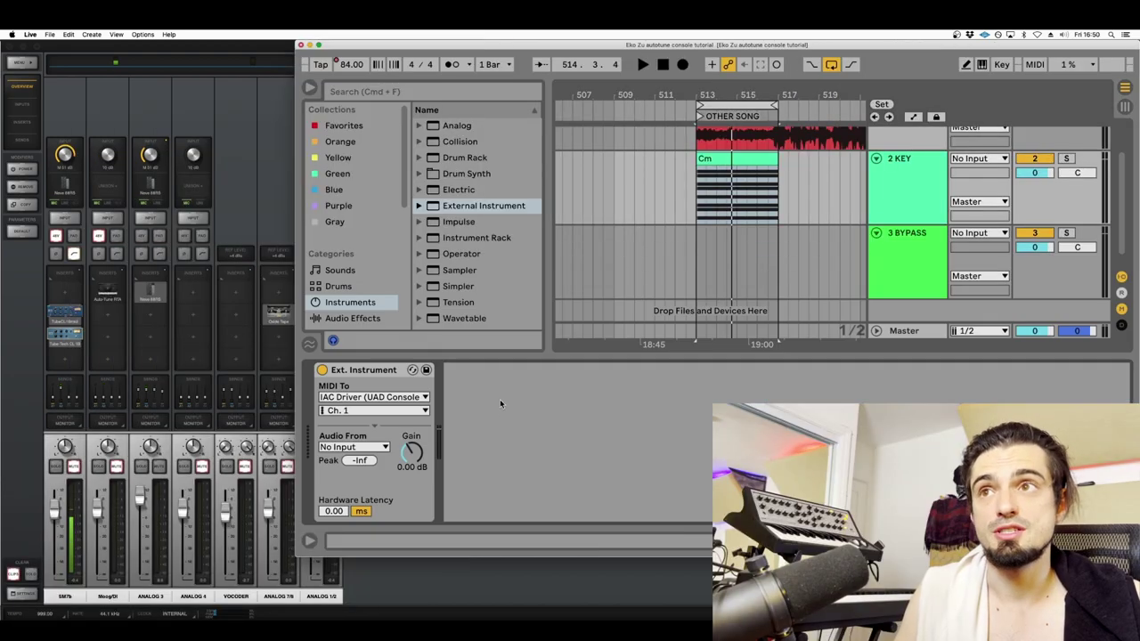
{"action": "key", "text": "ctrl+f"}
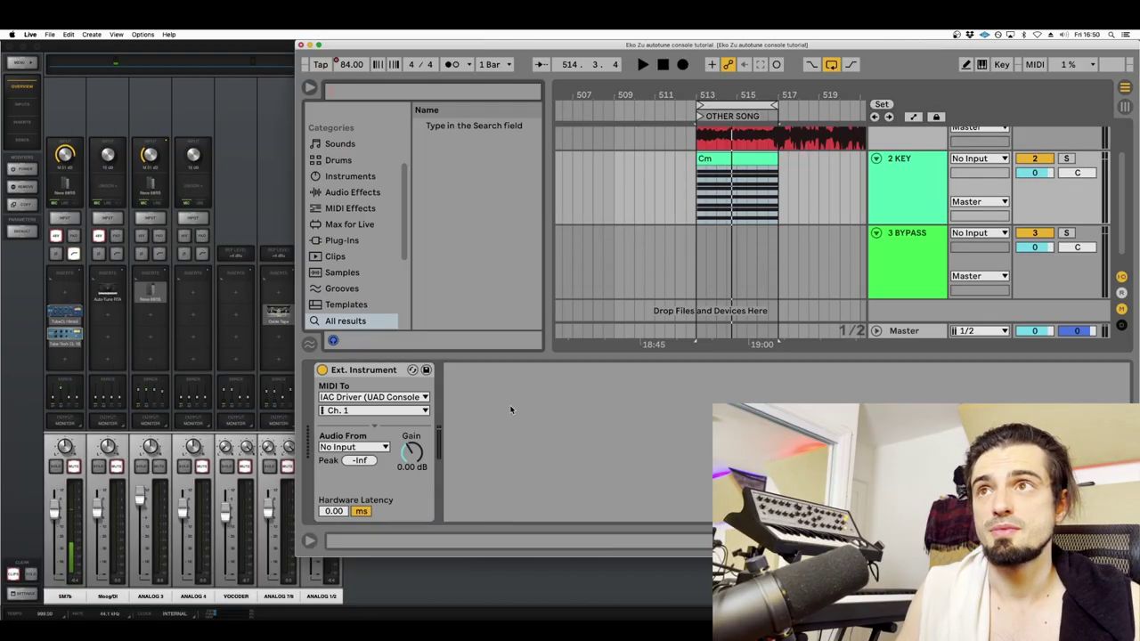
{"action": "type", "text": "chord"}
{"action": "left_click_drag", "start_coordinate": [418, 121], "coordinate": [294, 435]}
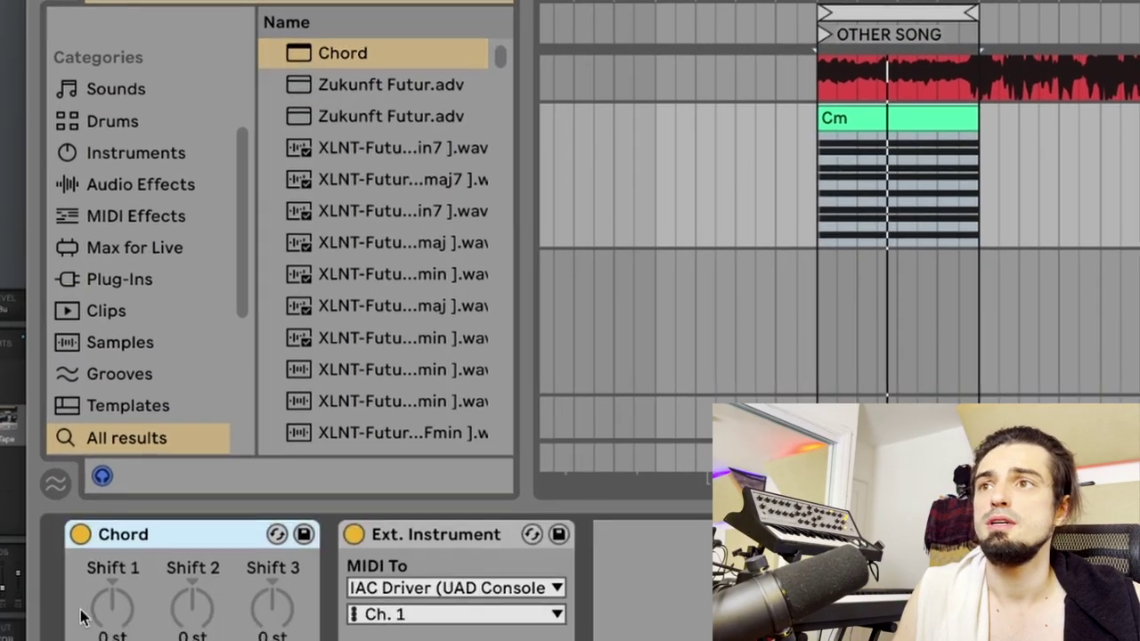
- Set the Chord effect's Shift 1 to -12 st, Shift 2 to +12 st, Shift 3 to +24 st and Shift 4 to -24 st
{"action": "left_click", "coordinate": [86, 456]}
{"action": "type", "text": "-12"}
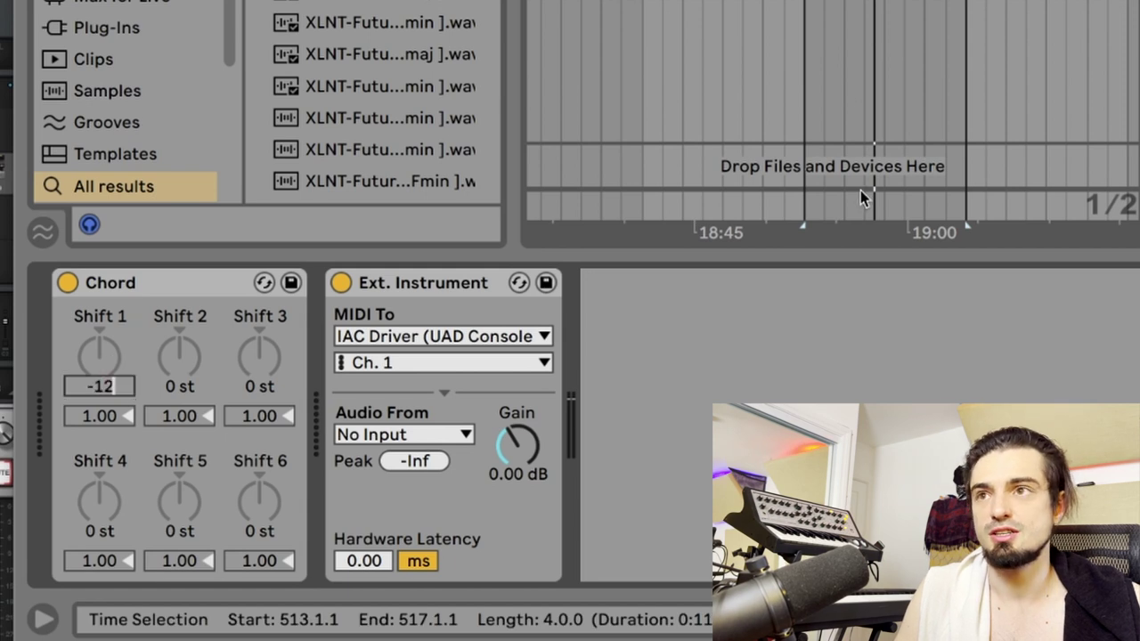
{"action": "key", "text": "Return"}
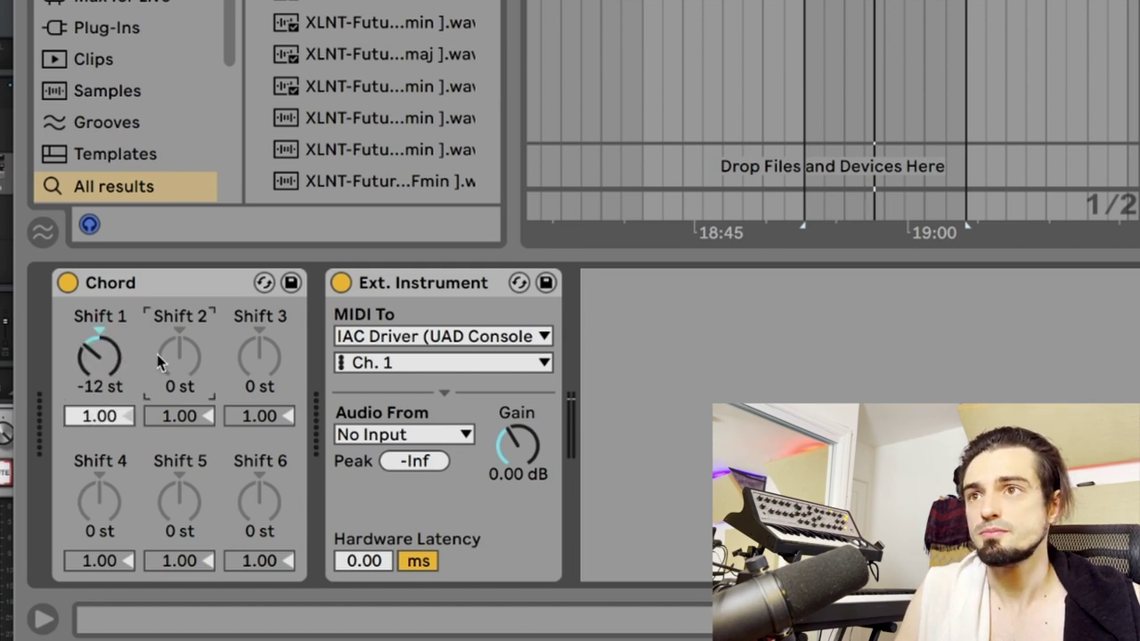
{"action": "type", "text": "12"}
{"action": "key", "text": "Return"}
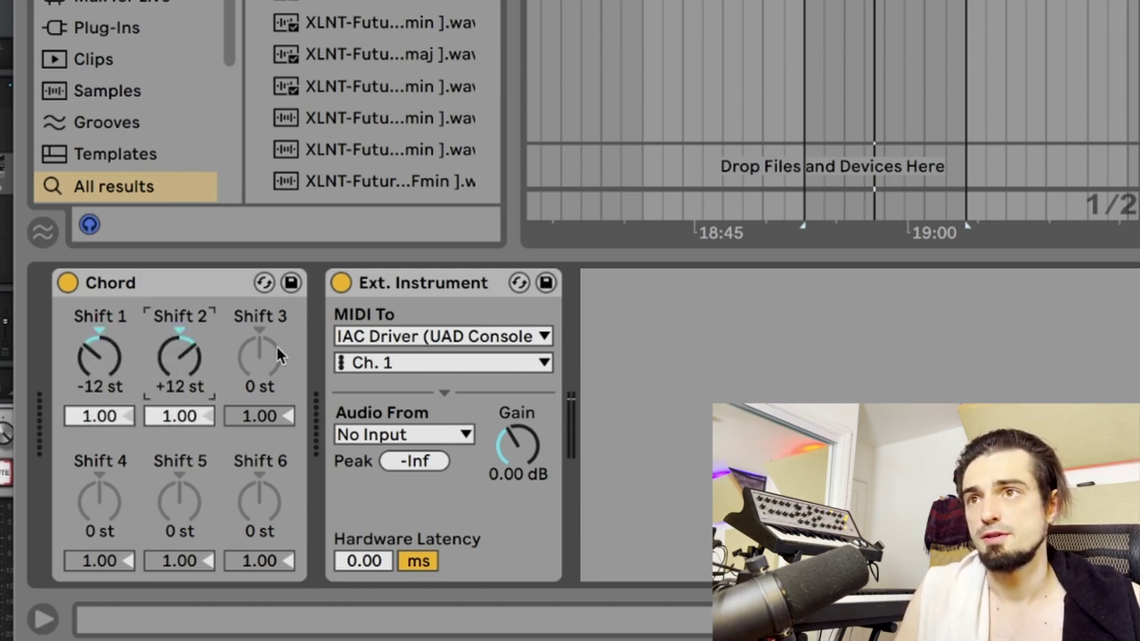
{"action": "type", "text": "24"}
{"action": "key", "text": "Return"}
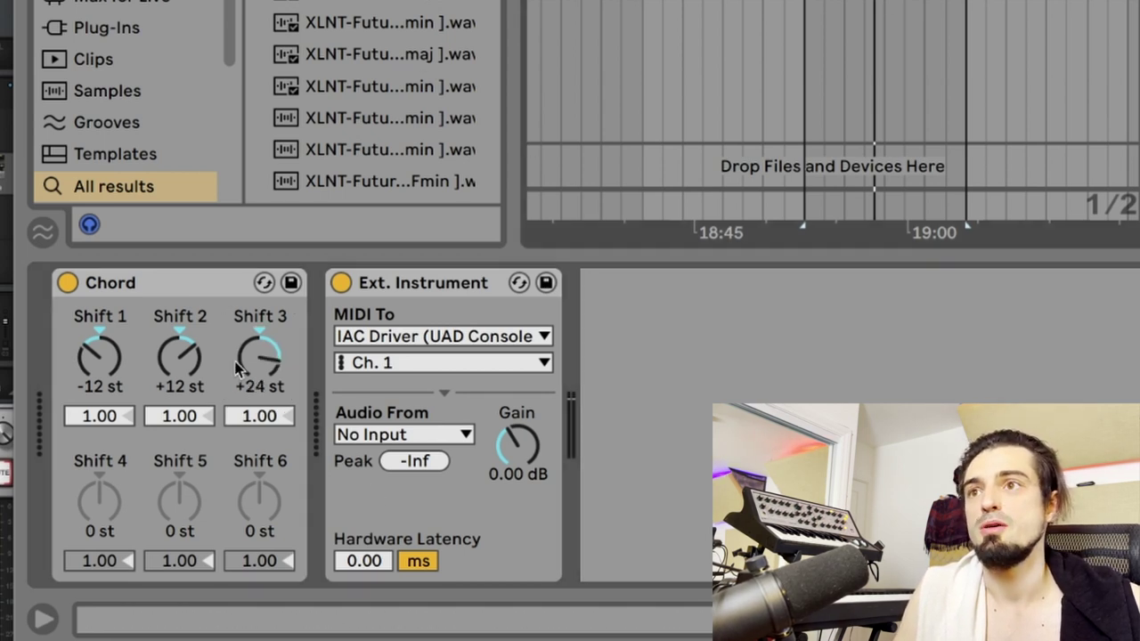
{"action": "left_click", "coordinate": [120, 519]}
{"action": "type", "text": "-24"}
{"action": "key", "text": "Return"}
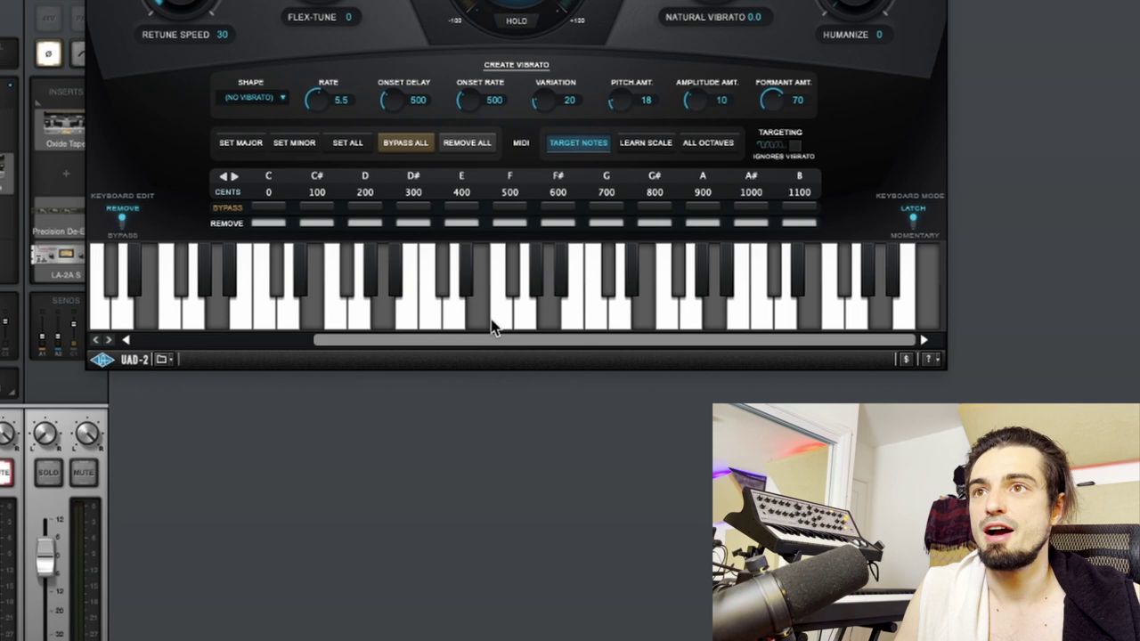
- Return from Console to Ableton Live and extend the Cm clip along the rest of OTHER SONG
{"action": "left_click_drag", "start_coordinate": [494, 339], "coordinate": [611, 283]}
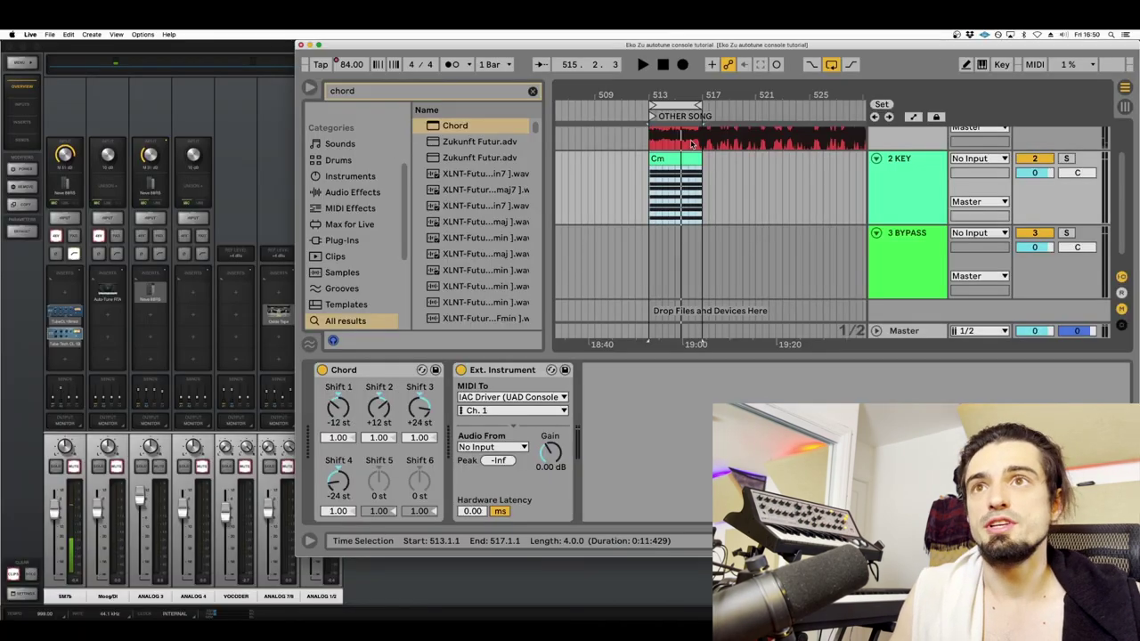
{"action": "left_click_drag", "start_coordinate": [698, 93], "coordinate": [614, 44]}
{"action": "left_click_drag", "start_coordinate": [623, 150], "coordinate": [782, 192]}
{"action": "left_click_drag", "start_coordinate": [757, 95], "coordinate": [986, 161]}
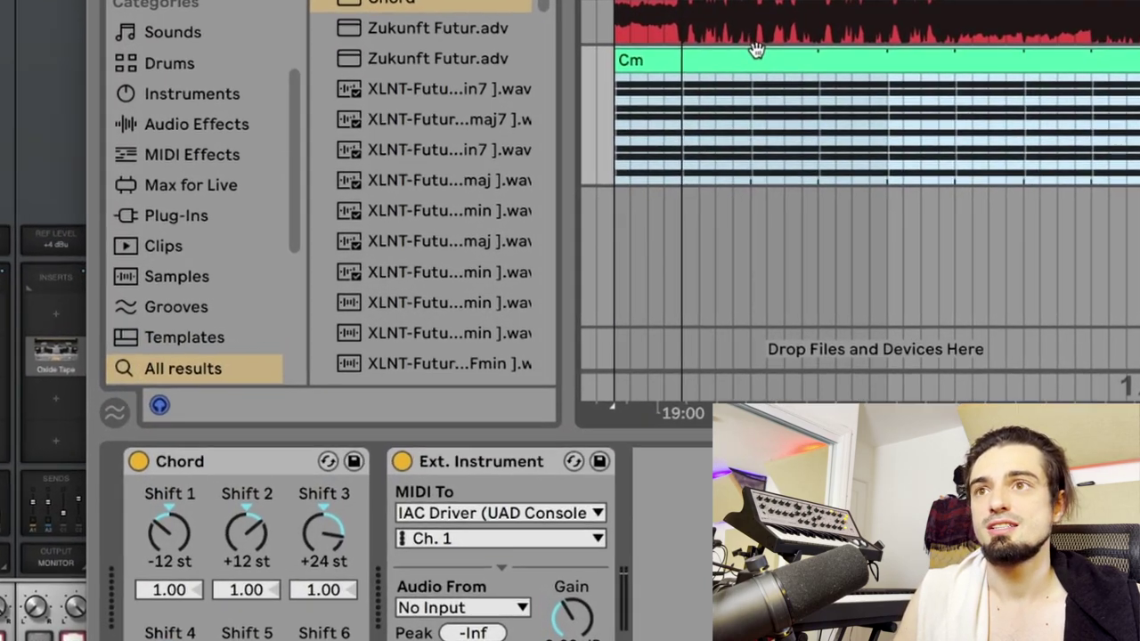
- Set the Cm clip's loop length to one bar (1.0.0)
{"action": "left_click", "coordinate": [724, 95]}
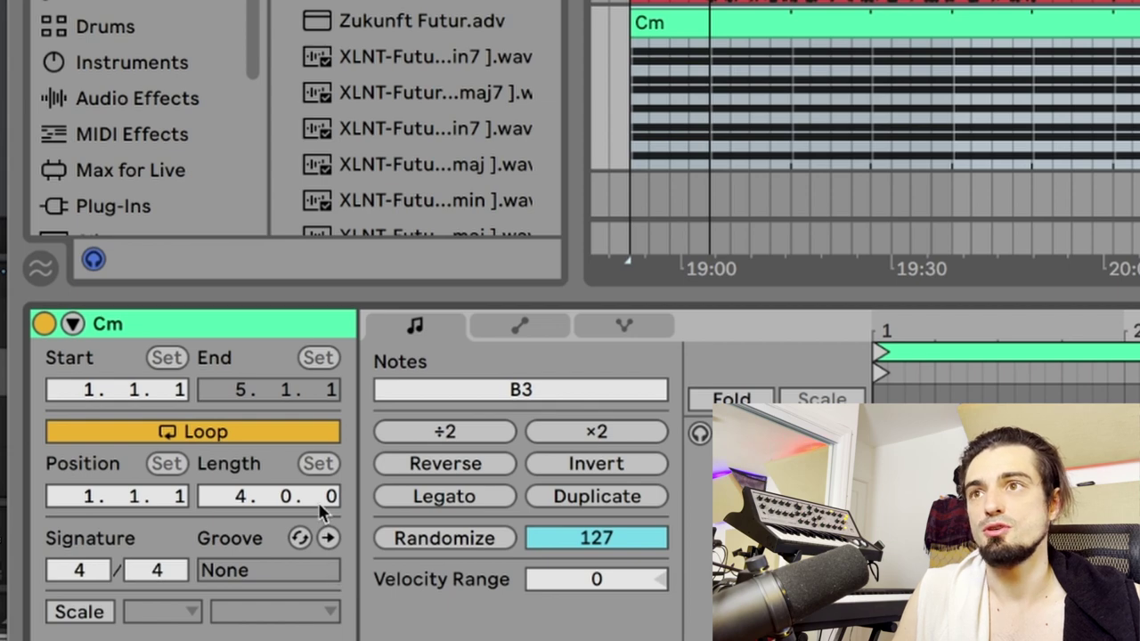
{"action": "type", "text": "1"}
{"action": "key", "text": "Return"}
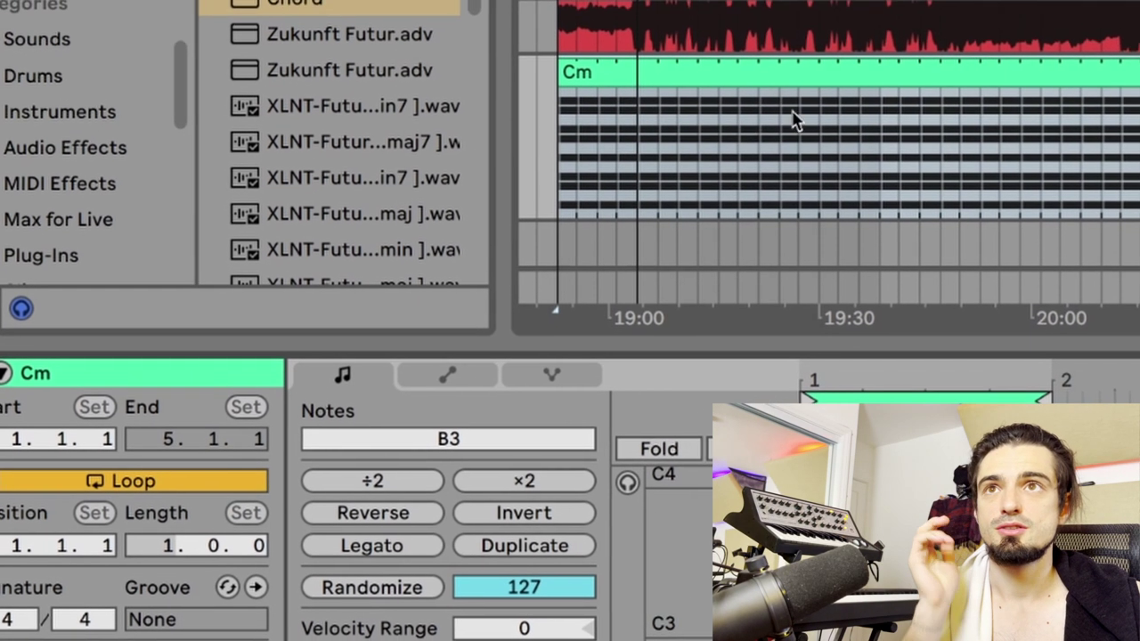
{"action": "scroll", "coordinate": [736, 151], "scroll_direction": "up", "scroll_amount": 3}
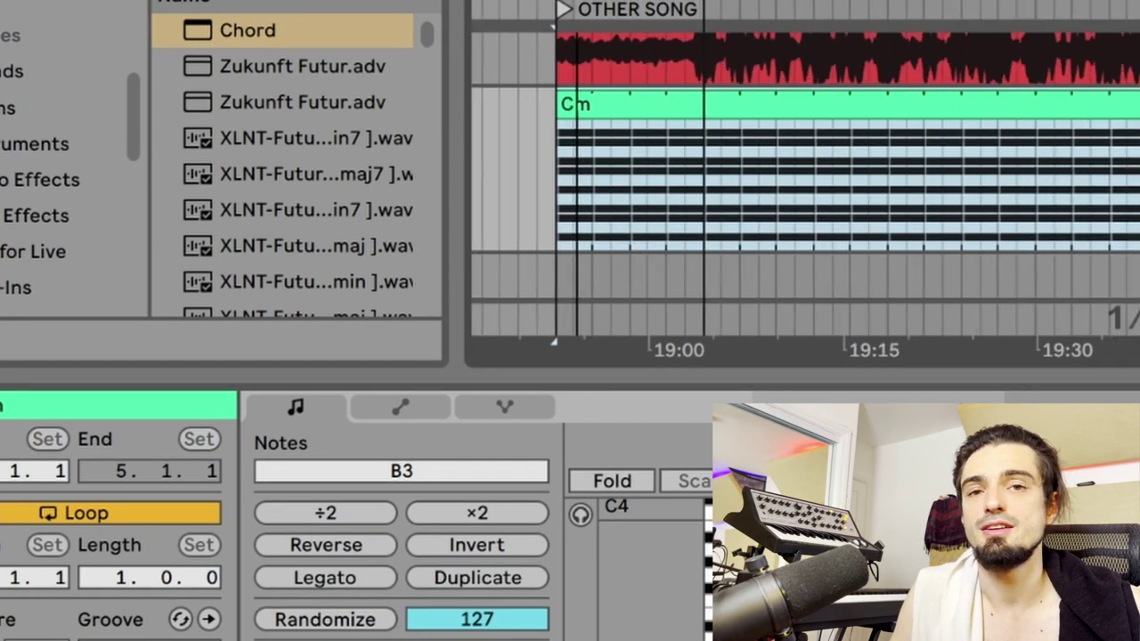
- Delete bar 515 from the Cm clip, leaving a one-bar gap between its two parts
{"action": "left_click", "coordinate": [727, 133]}
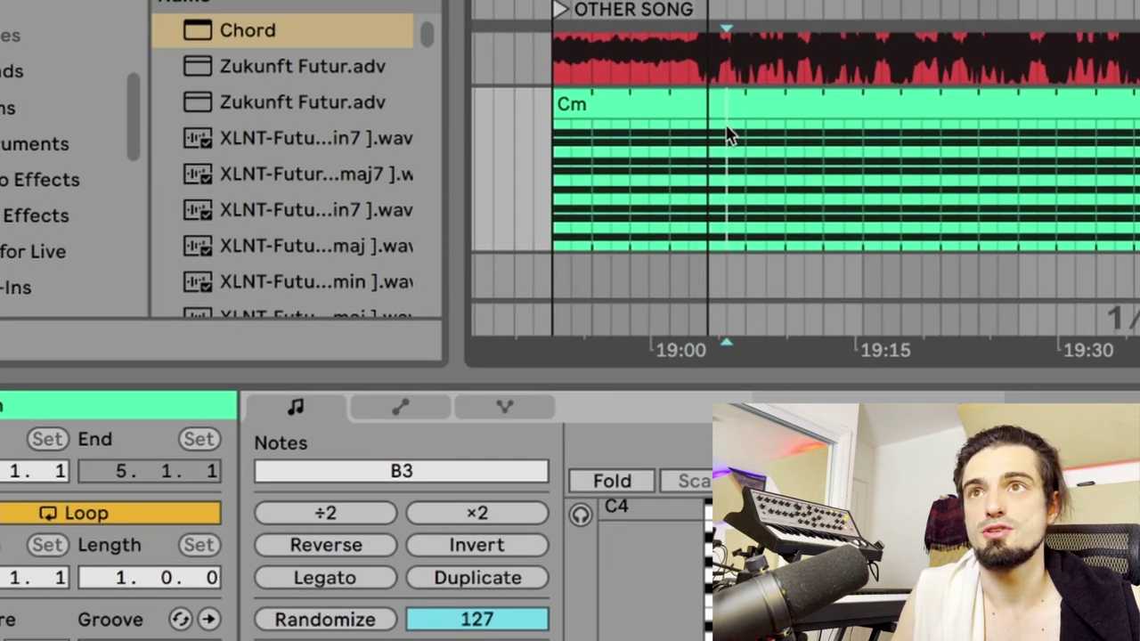
{"action": "left_click", "coordinate": [785, 94]}
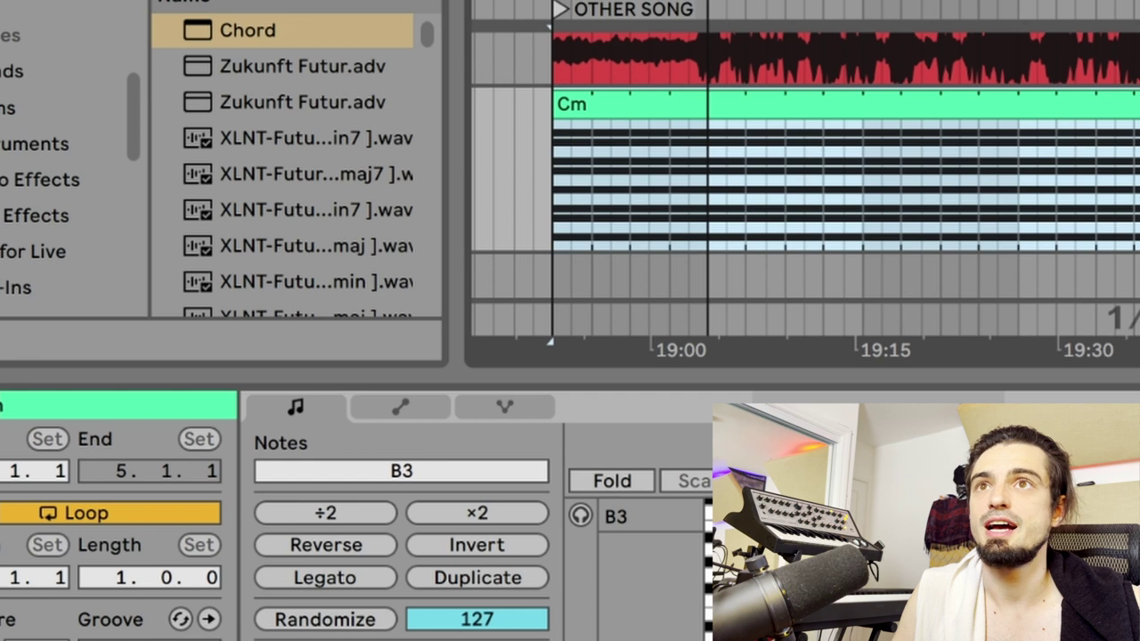
{"action": "key", "text": "space"}
{"action": "left_click", "coordinate": [669, 211]}
{"action": "left_click_drag", "start_coordinate": [629, 192], "coordinate": [668, 208]}
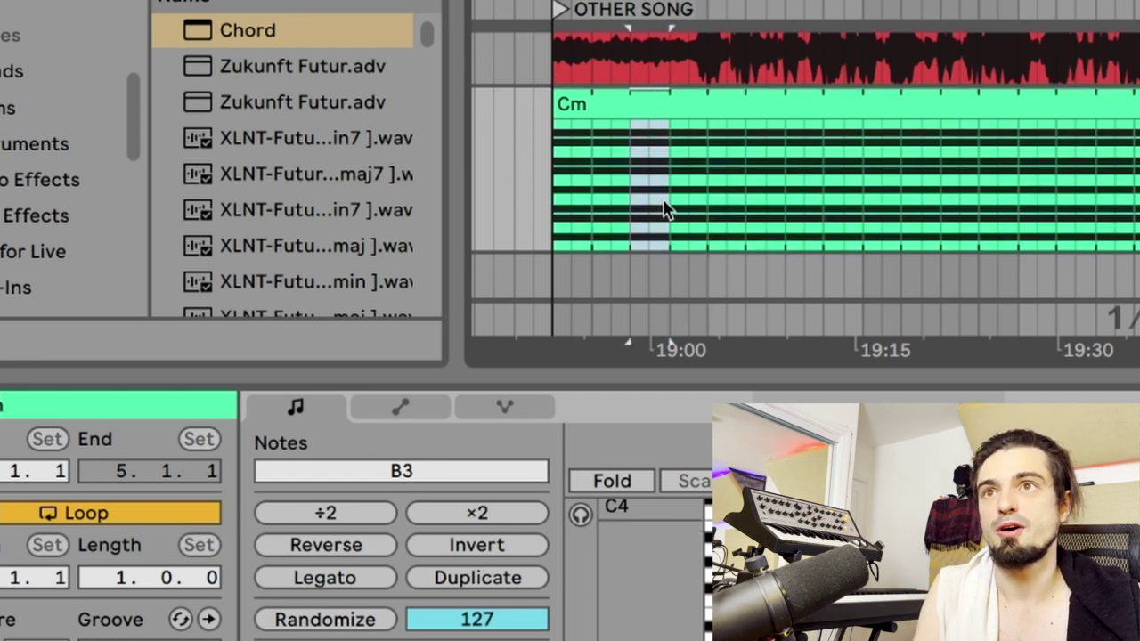
{"action": "key", "text": "Delete"}
- Play OTHER SONG from the first part of the Cm clip and check Auto-Tune's keyboard in Console
{"action": "left_click", "coordinate": [576, 105]}
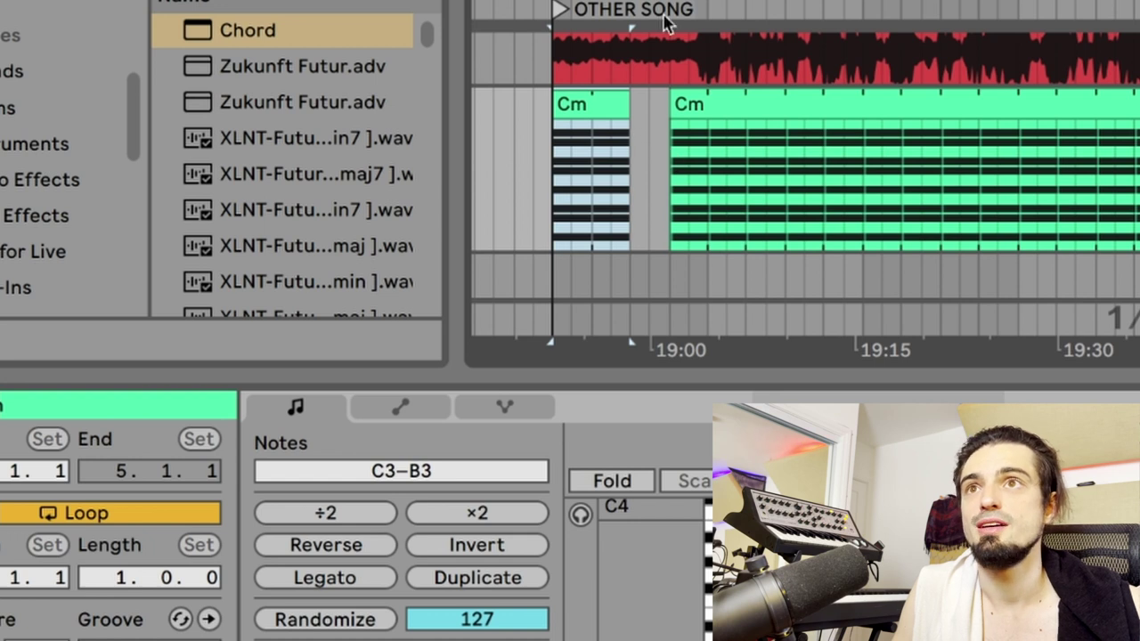
{"action": "scroll", "coordinate": [566, 192], "scroll_direction": "up", "scroll_amount": 3}
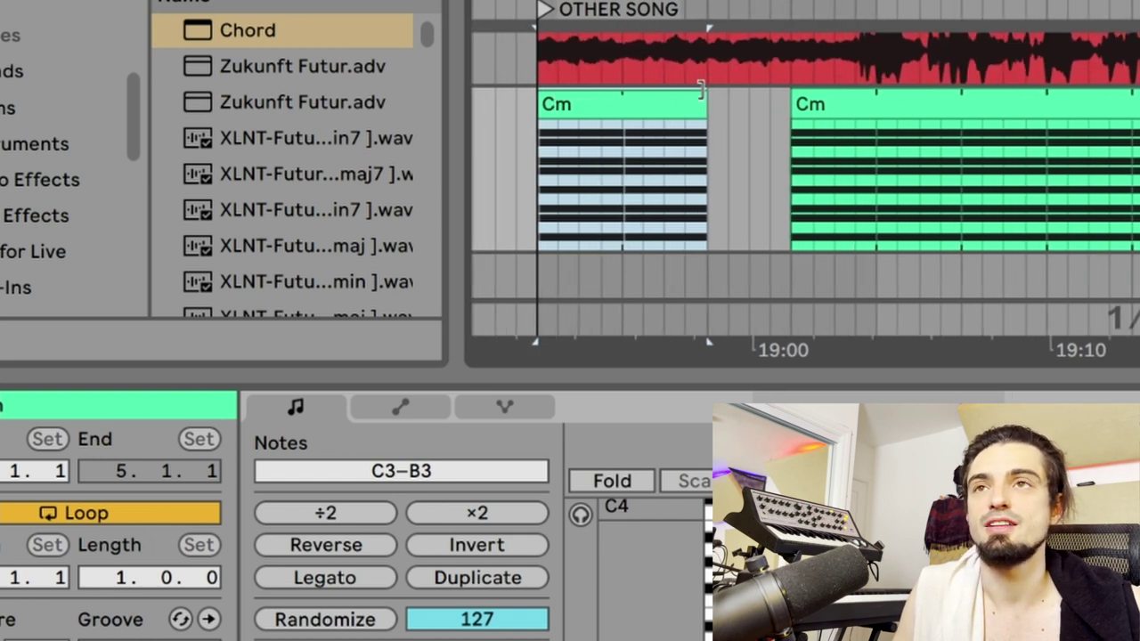
{"action": "key", "text": "space"}
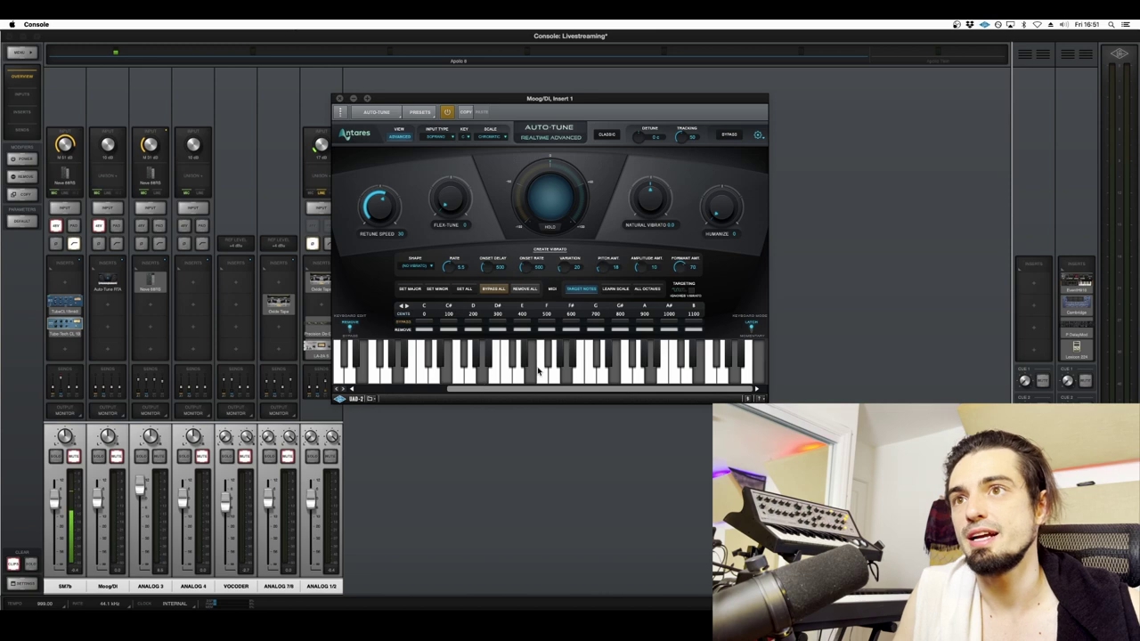
- Arrange the Ableton Live and Auto-Tune windows side by side, watch the keyboard during playback across the gap, and stop
{"action": "key", "text": "super+Tab"}
{"action": "left_click_drag", "start_coordinate": [701, 36], "coordinate": [1000, 38]}
{"action": "left_click_drag", "start_coordinate": [544, 99], "coordinate": [282, 95]}
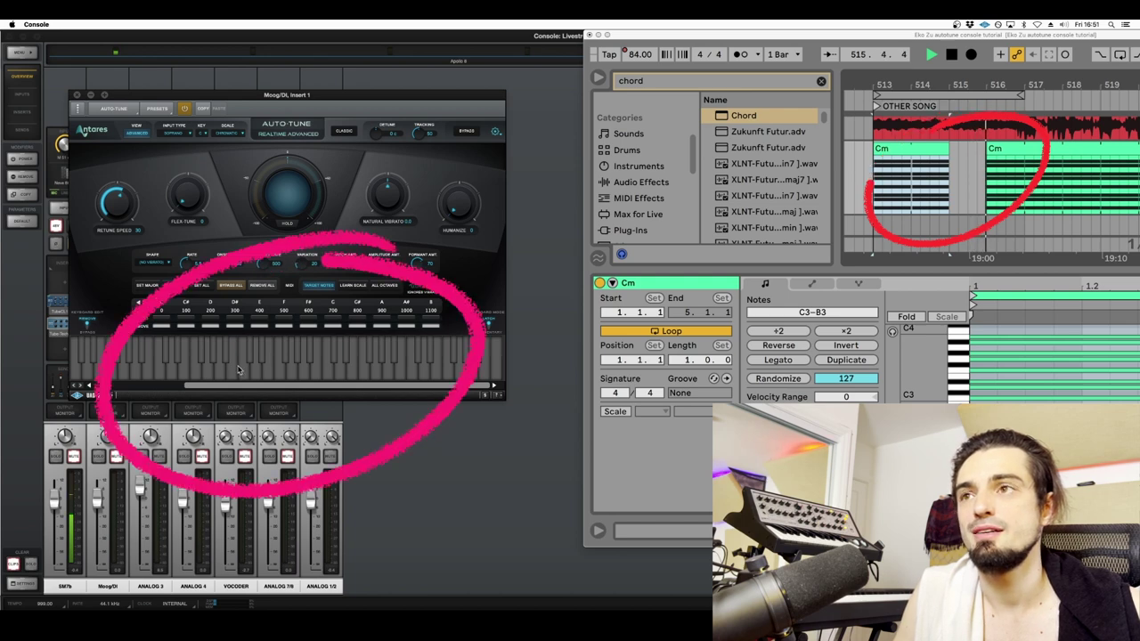
{"action": "key", "text": "space"}
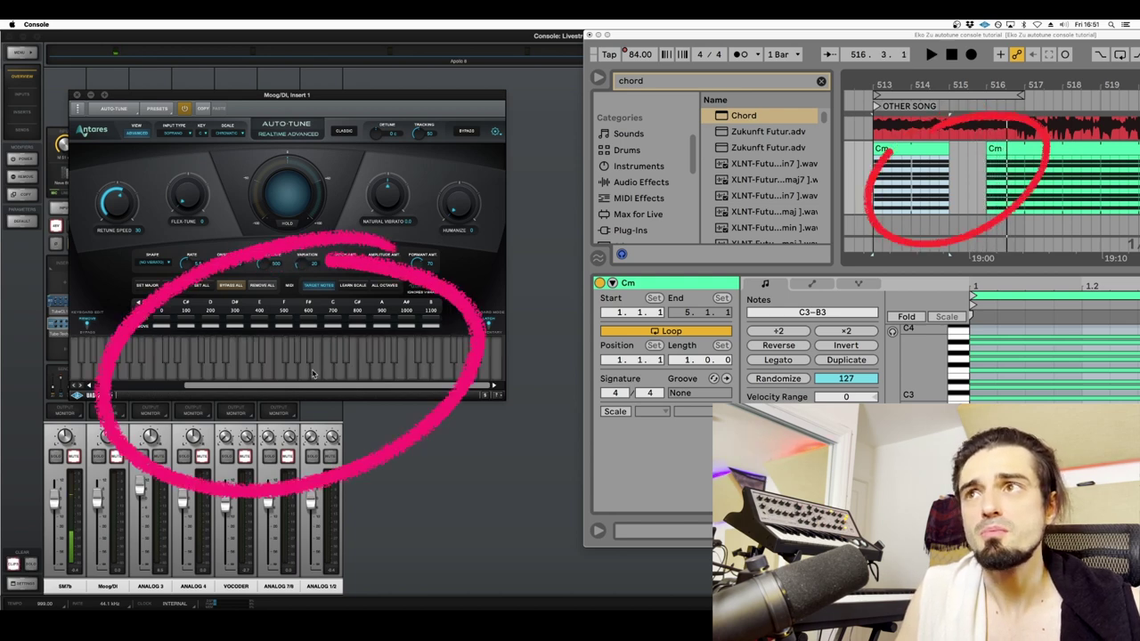